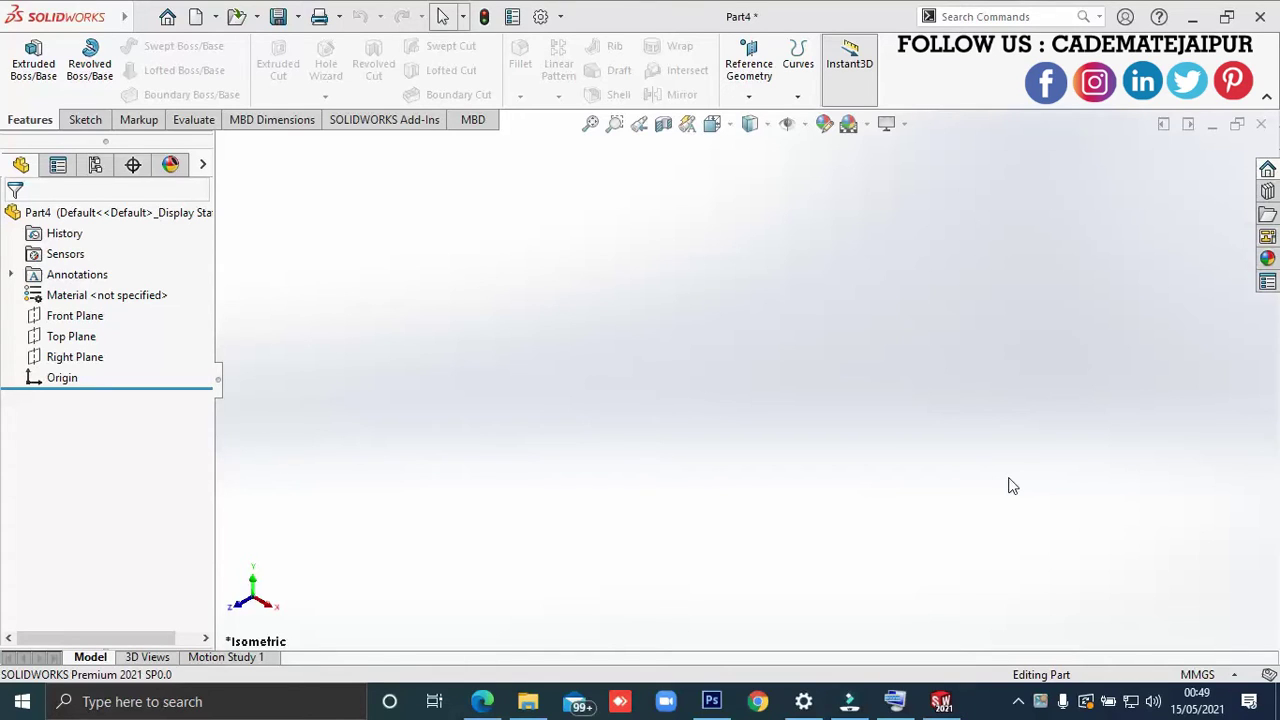
- Check the exercise drawing, then start an extruded boss sketch on the Right Plane
key("alt+Tab")
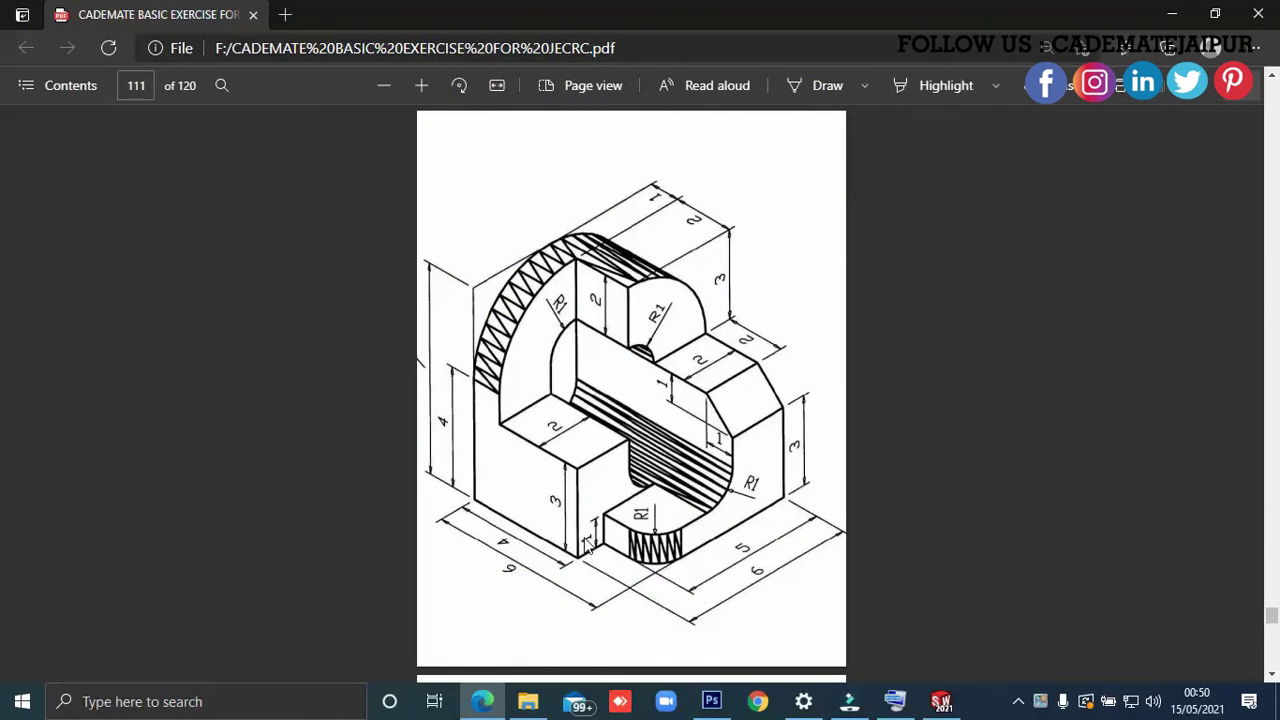
key("alt+Tab")
key("alt+Tab")
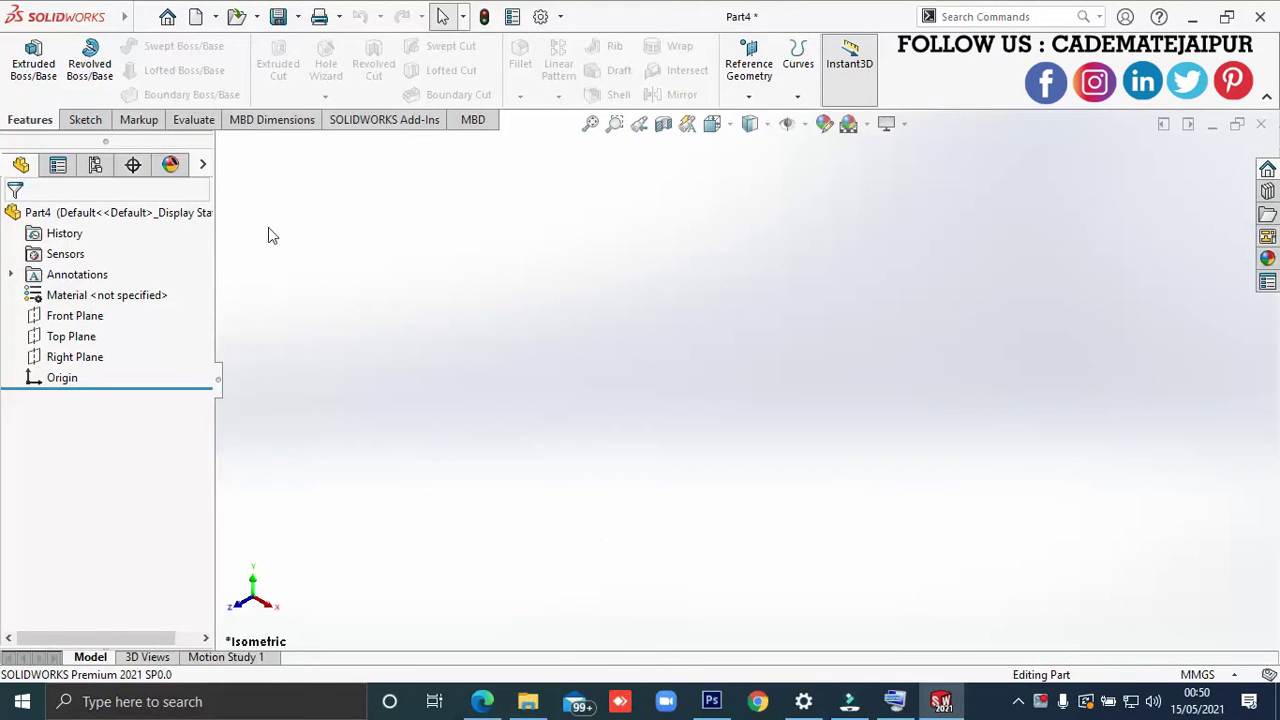
left_click(13, 78)
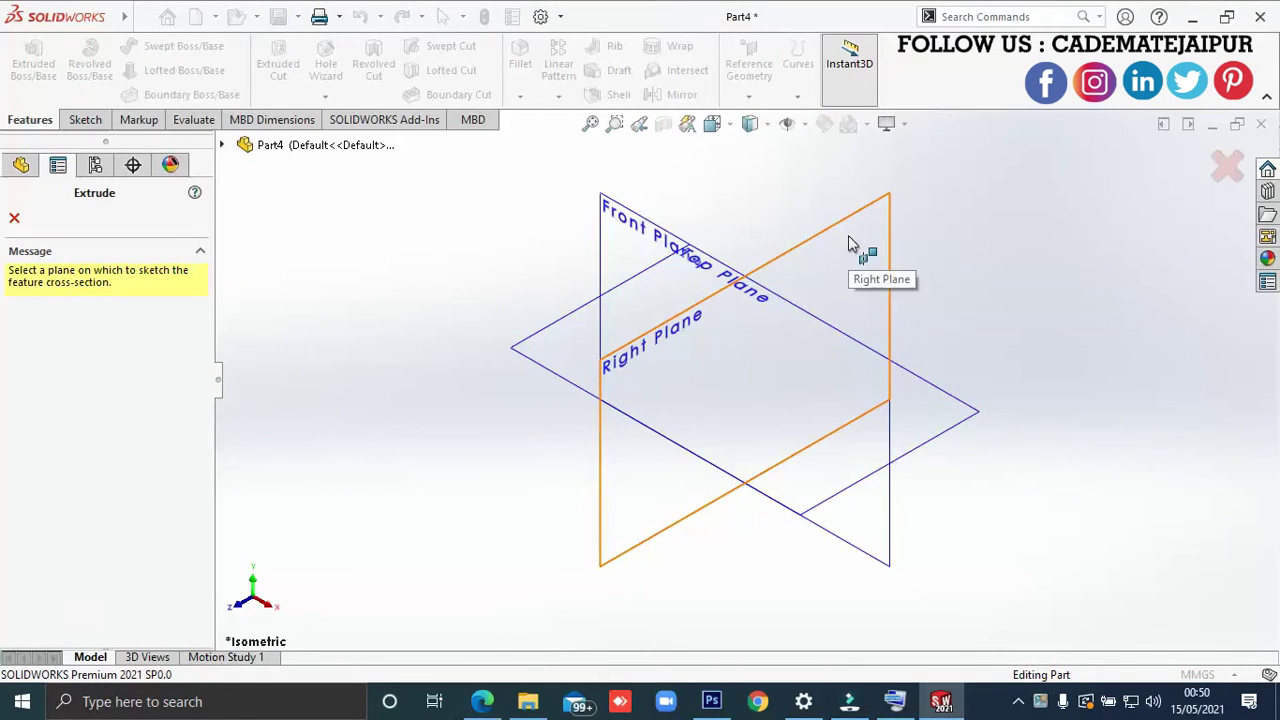
left_click(848, 240)
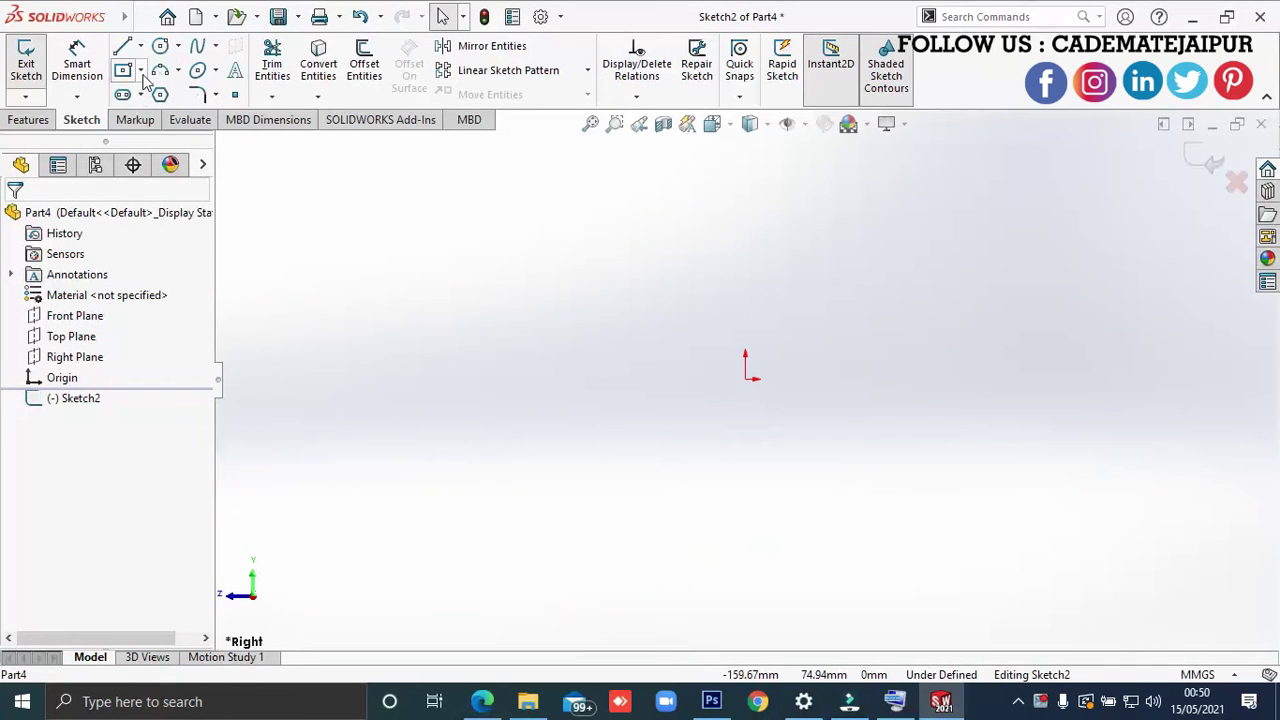
- Draw a vertical straight slot upward from the origin and place a radius dimension on its top arc
left_click(123, 95)
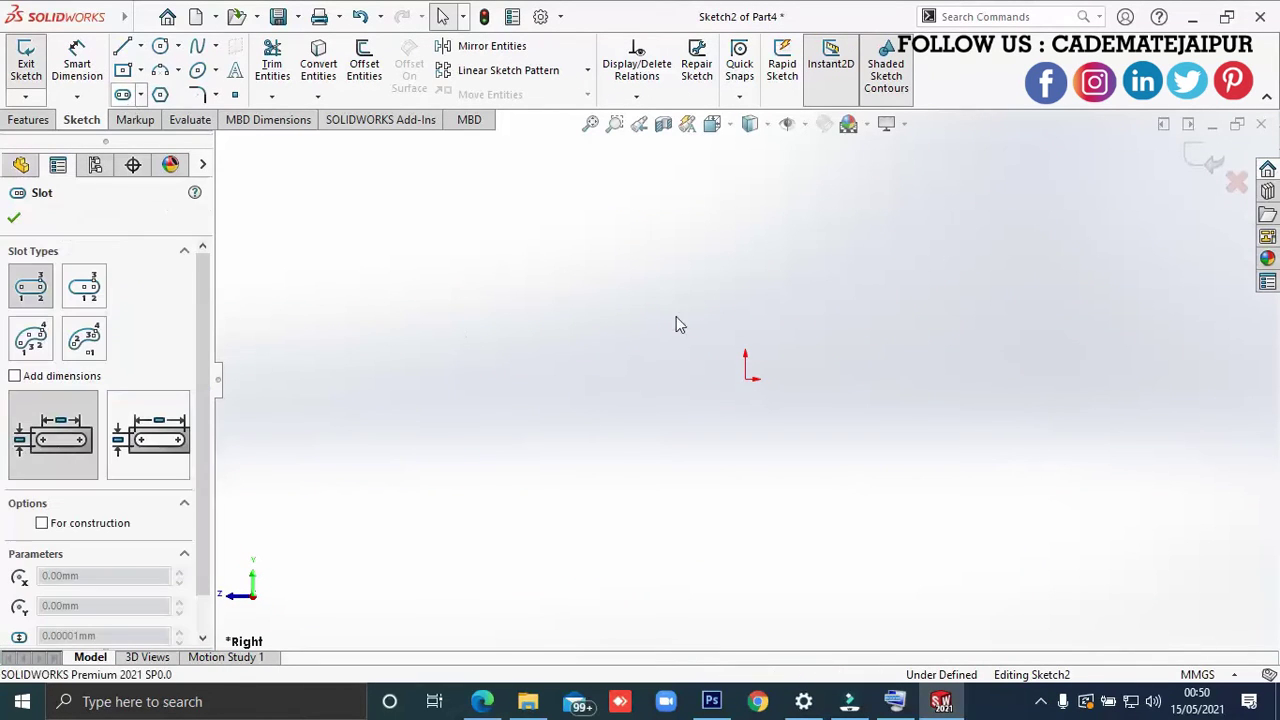
left_click(745, 379)
left_click(745, 244)
left_click(815, 278)
key("Escape")
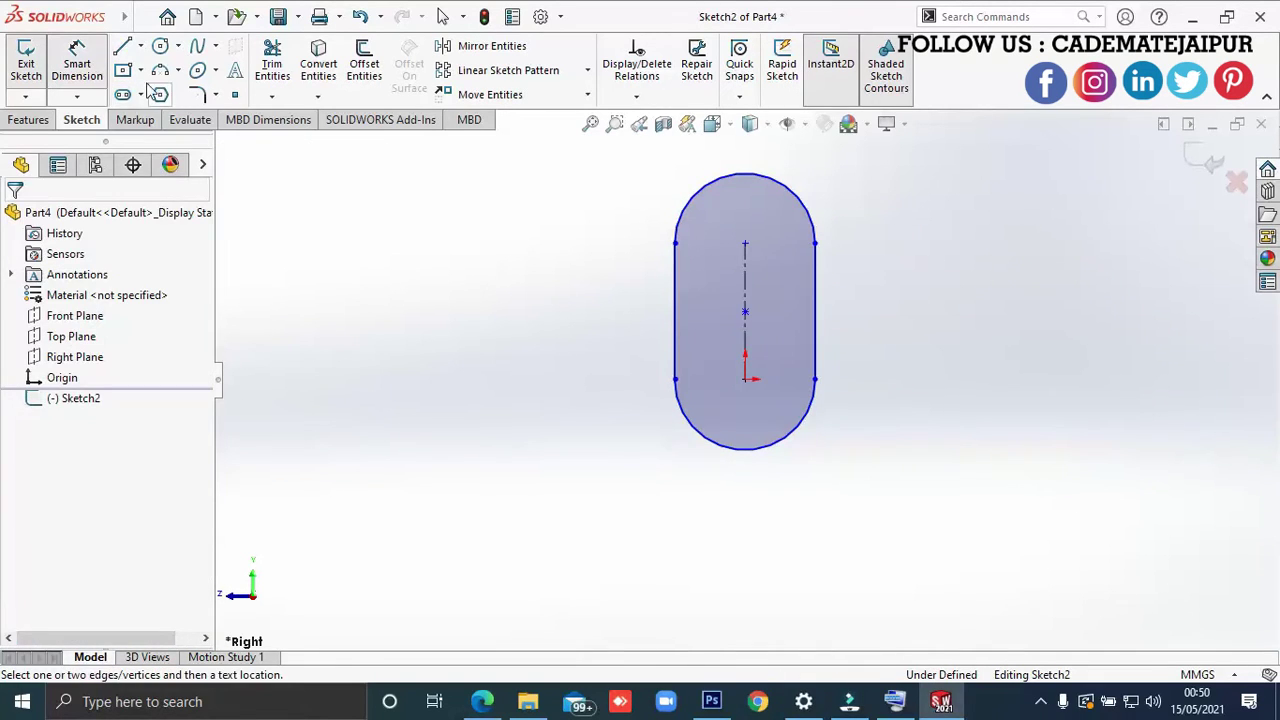
left_click(697, 205)
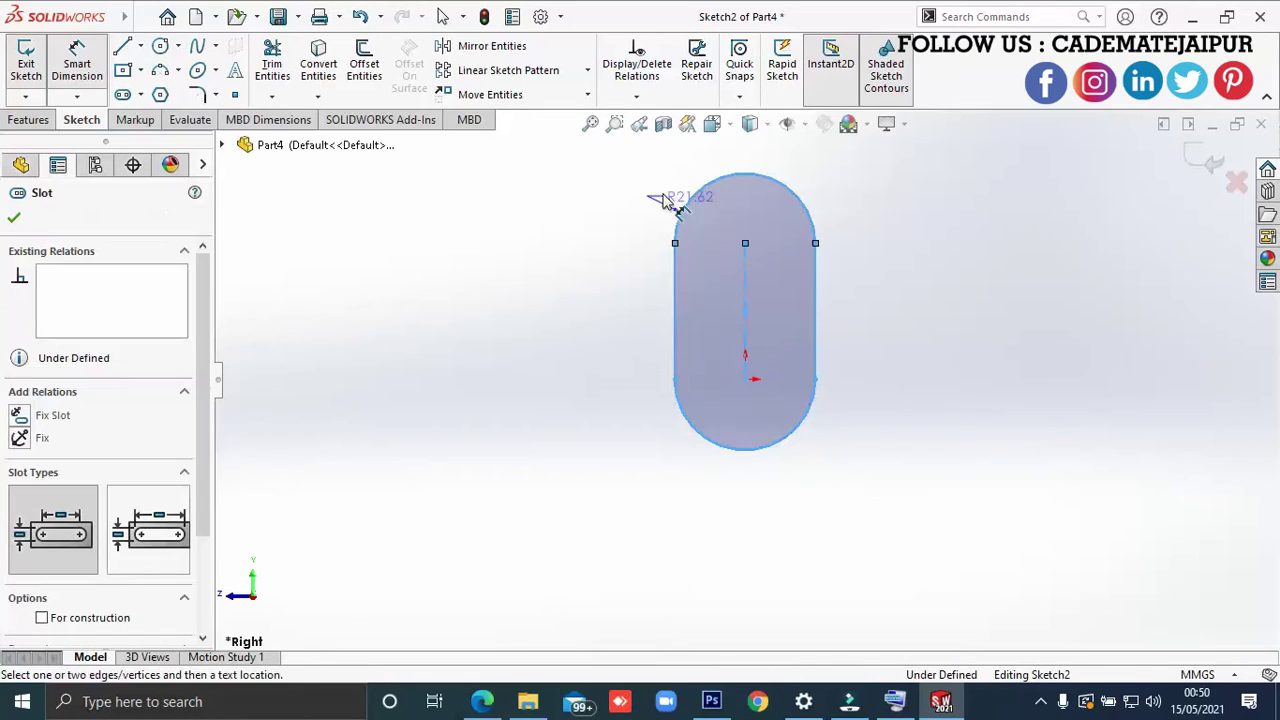
left_click(634, 185)
- Dimension the slot's end radius to 6 and its centre-to-centre length to 4
type("6")
key("Return")
scroll(766, 277, "down", 2)
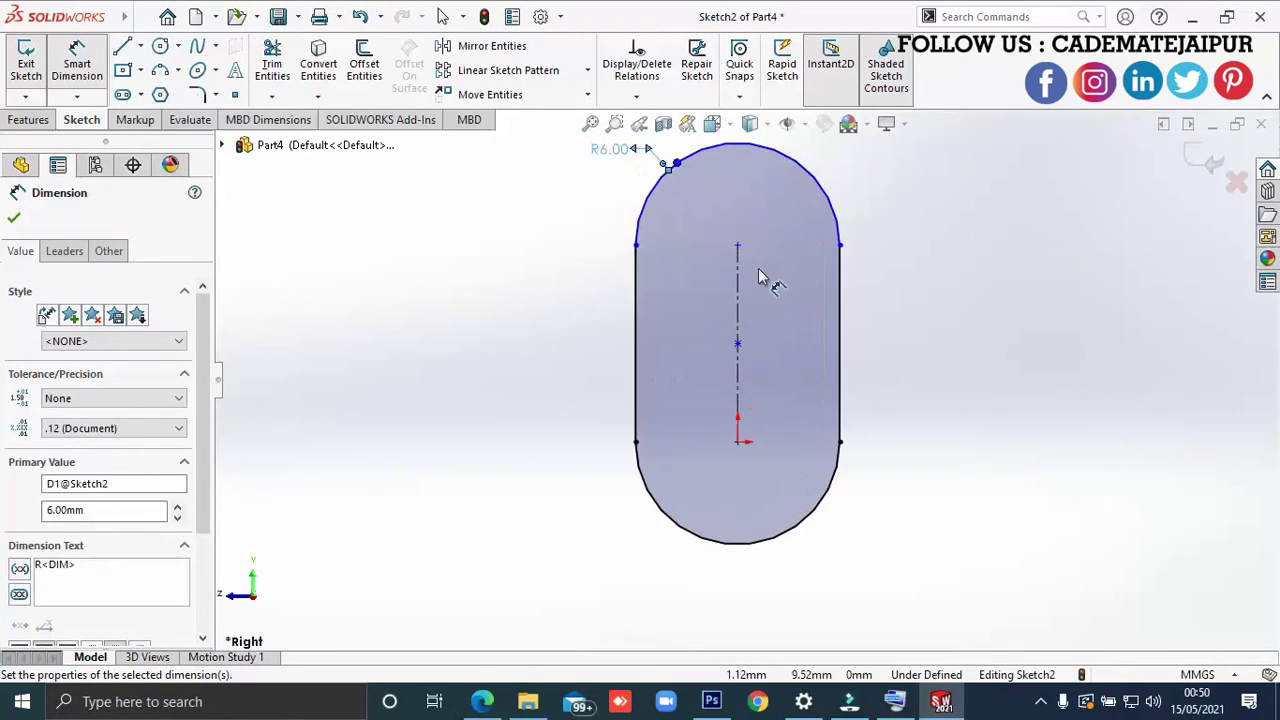
left_click(740, 336)
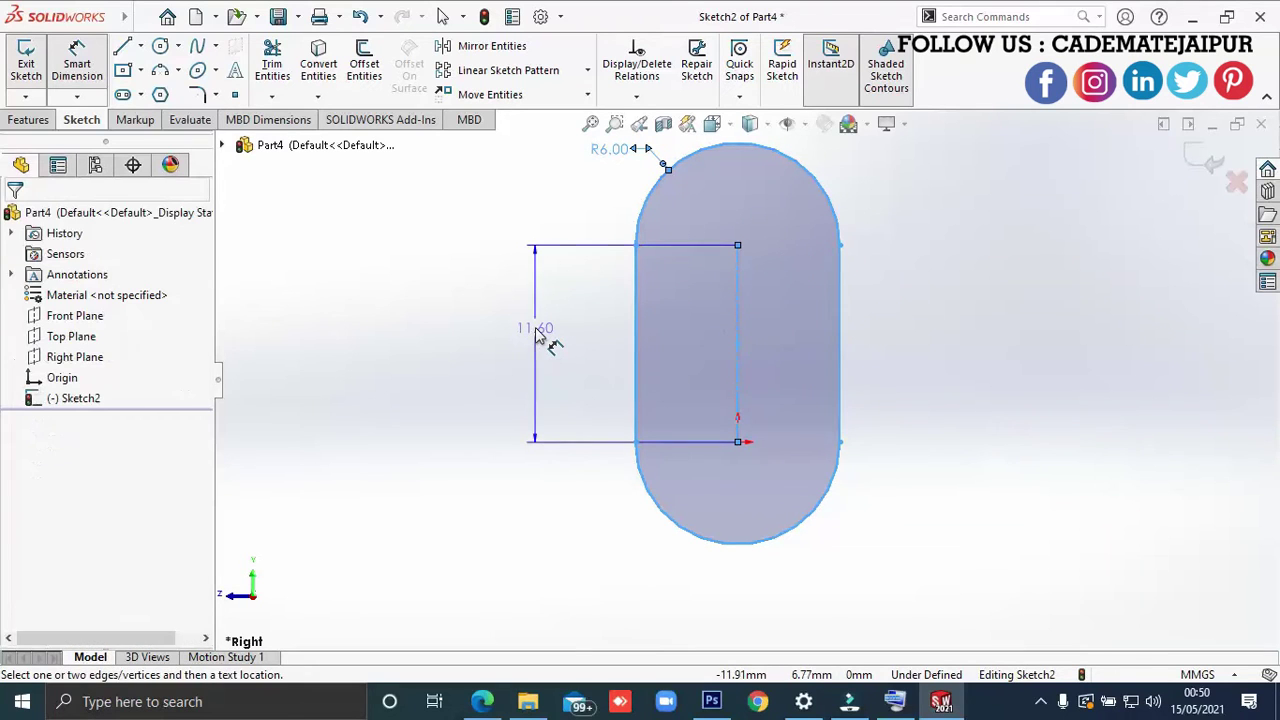
left_click(537, 335)
type("4")
key("Return")
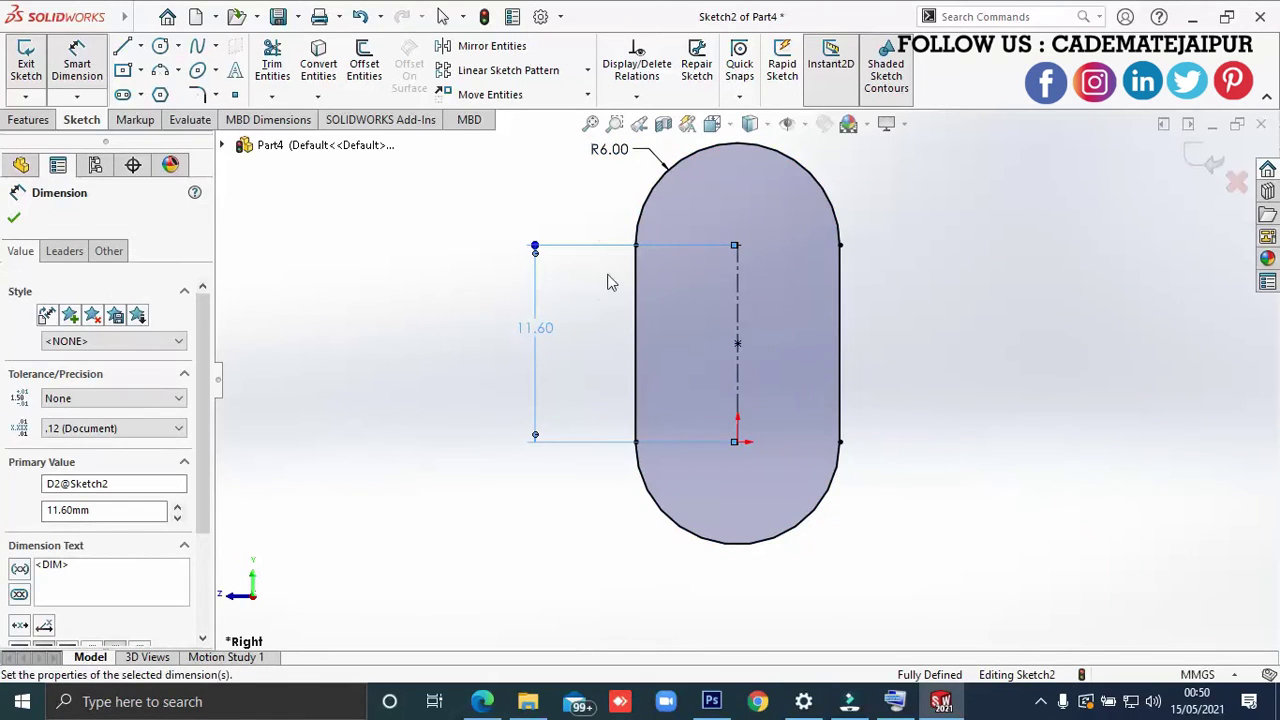
- Change the slot's end radius to 3 and move the 4.00 dimension closer to the slot
double_click(609, 278)
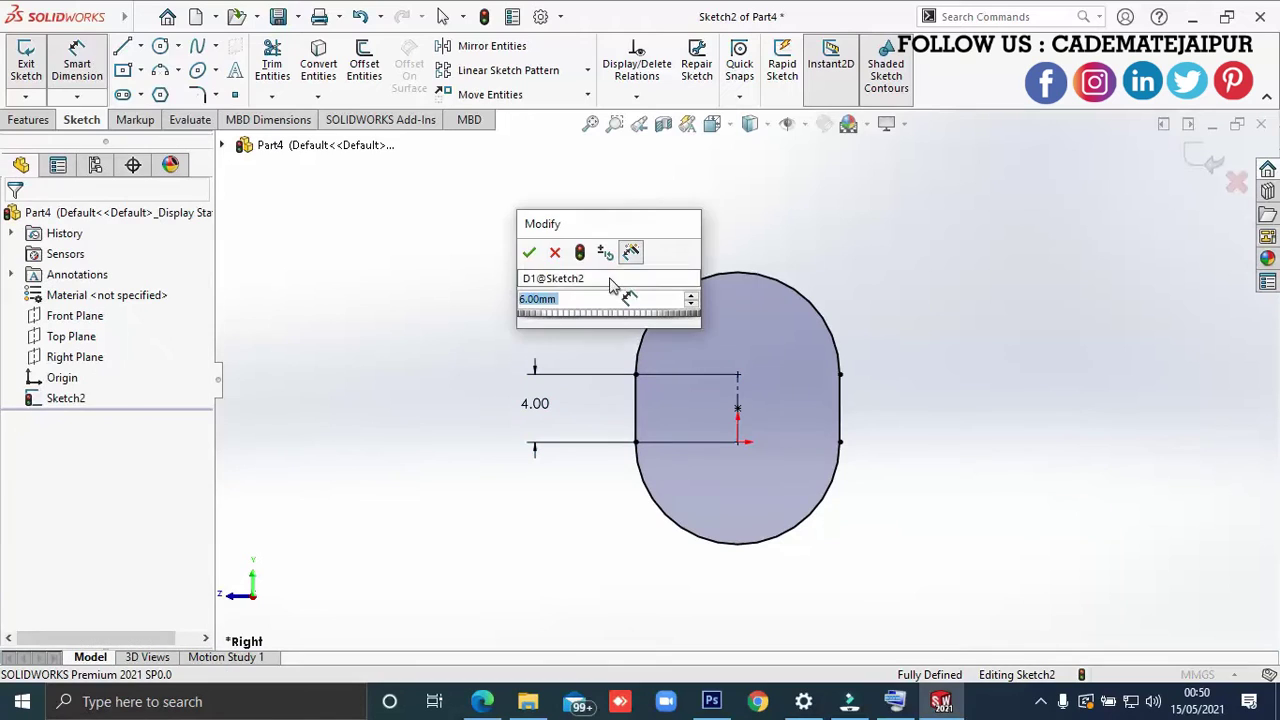
type("3")
key("Return")
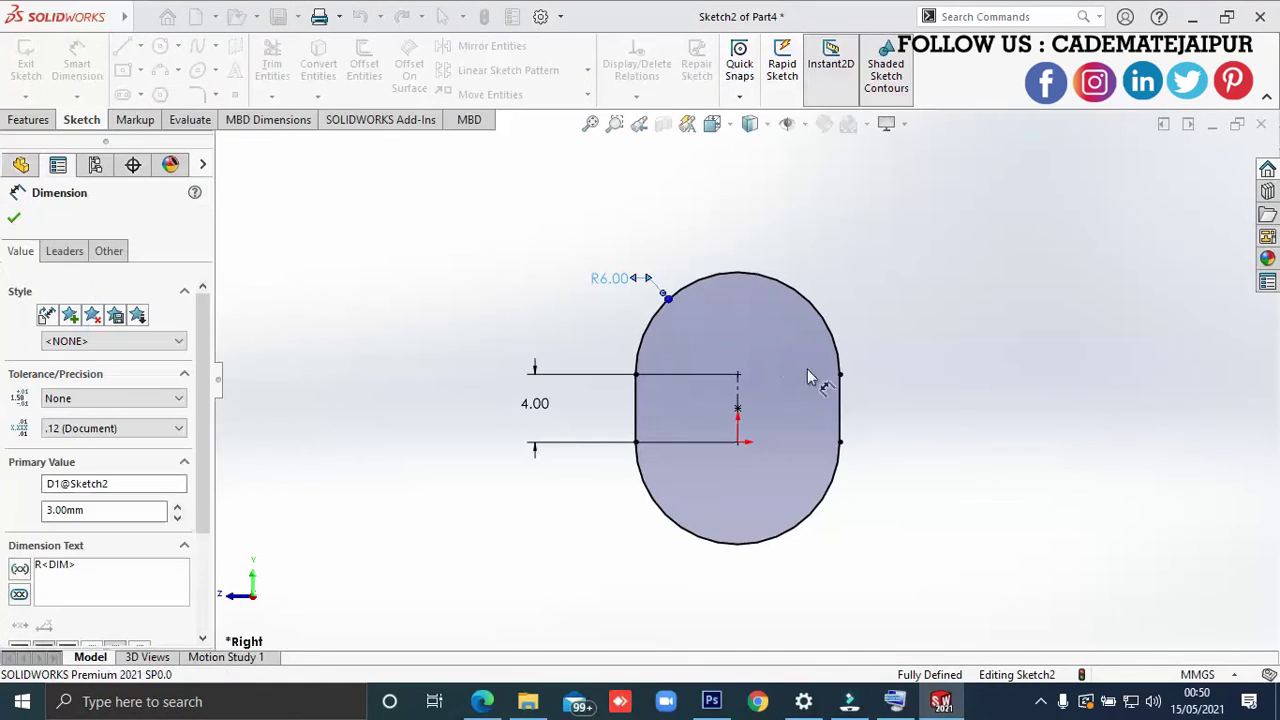
scroll(790, 420, "down", 4)
left_click(286, 449)
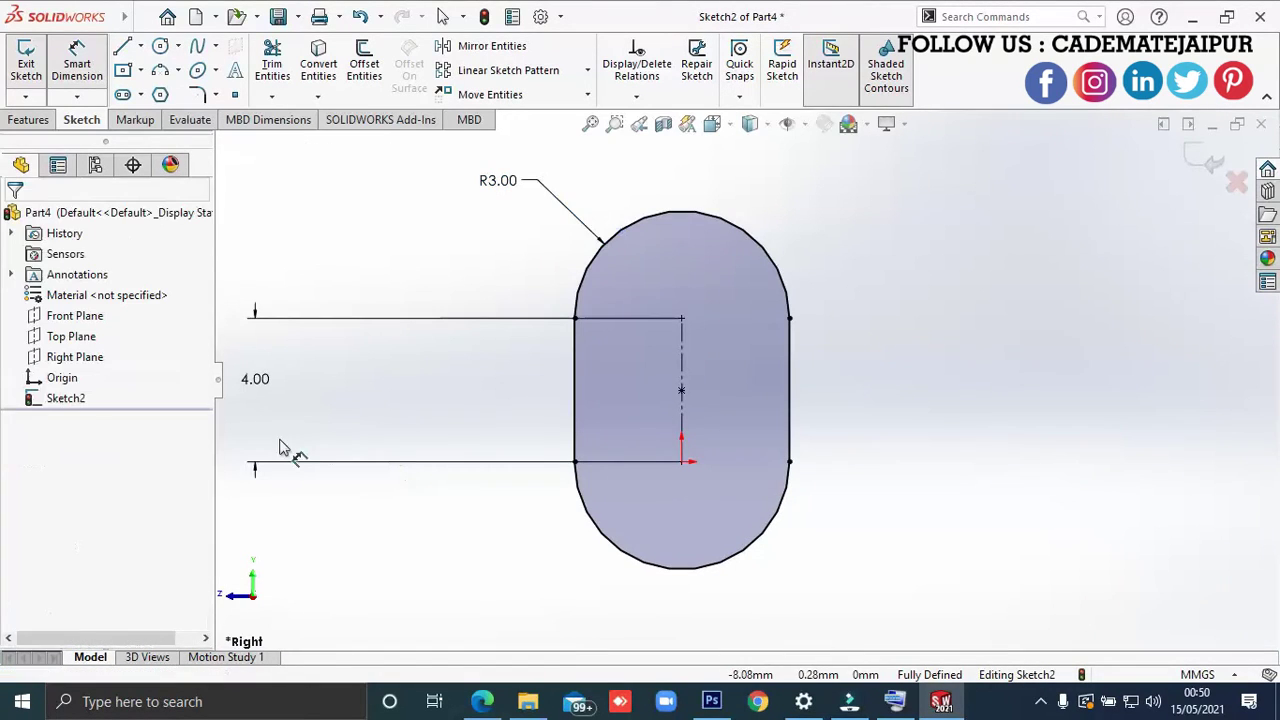
left_click_drag(262, 390, 484, 384)
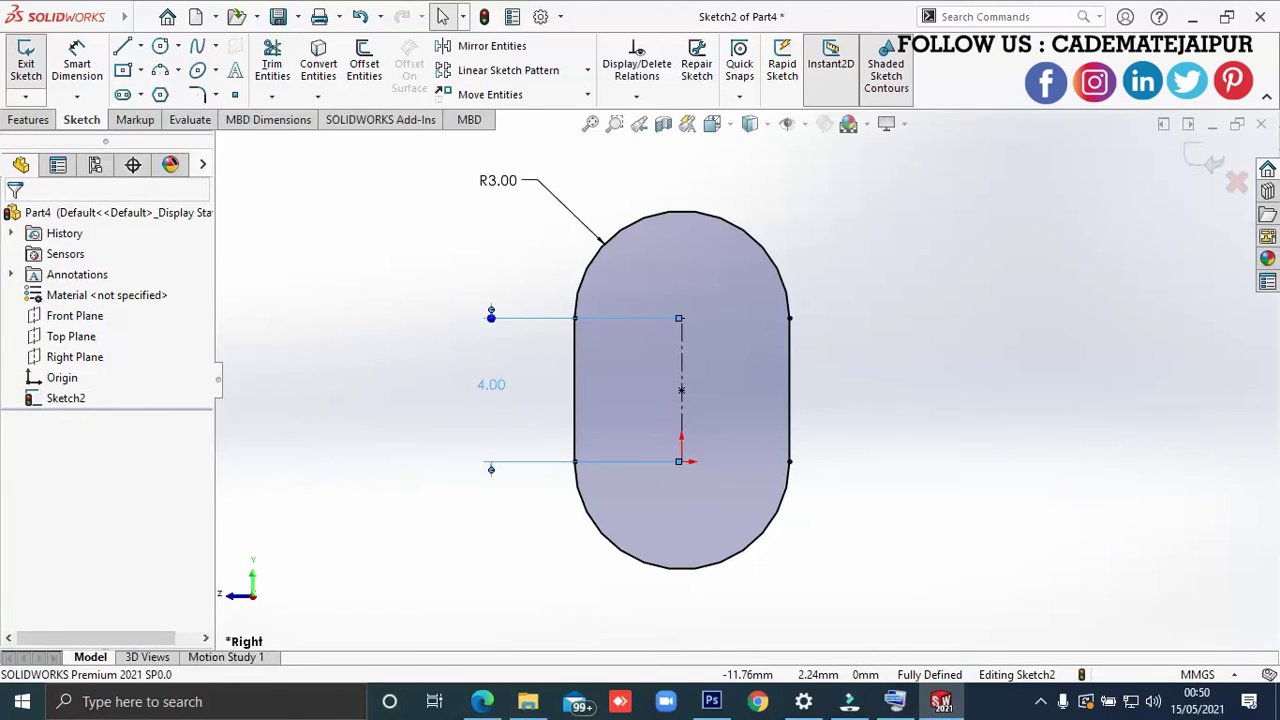
key("Escape")
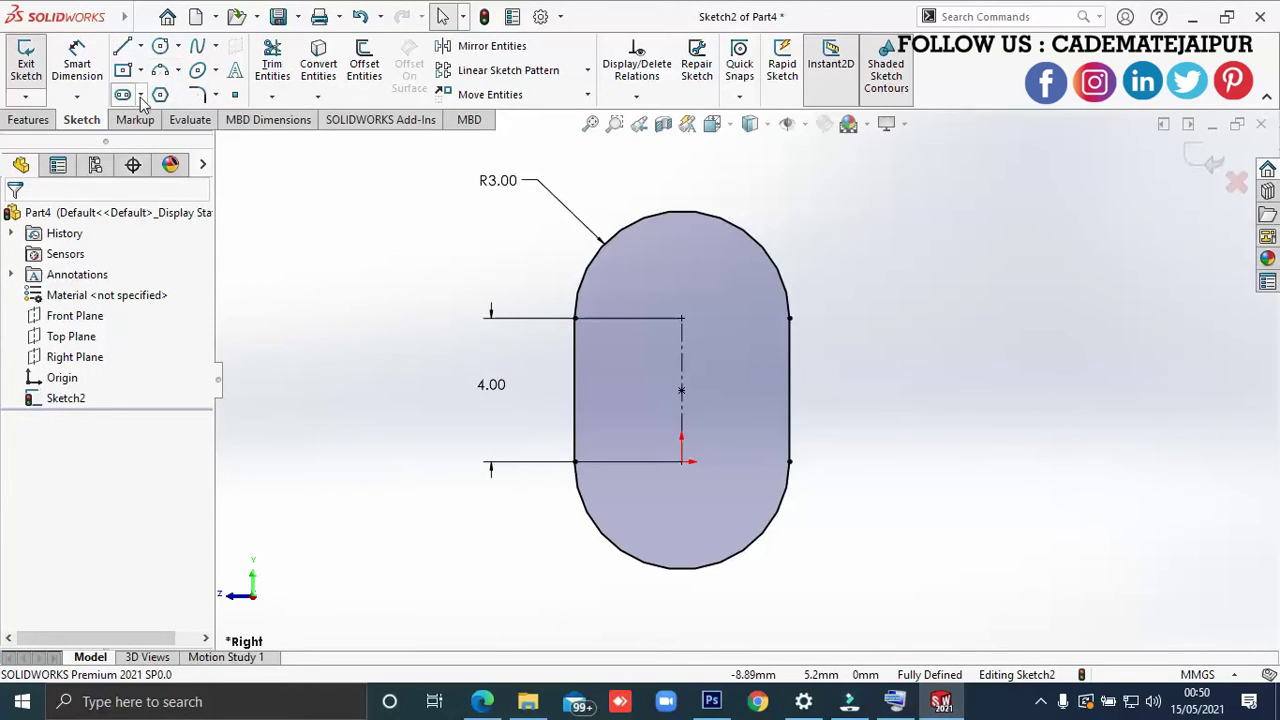
left_click(122, 96)
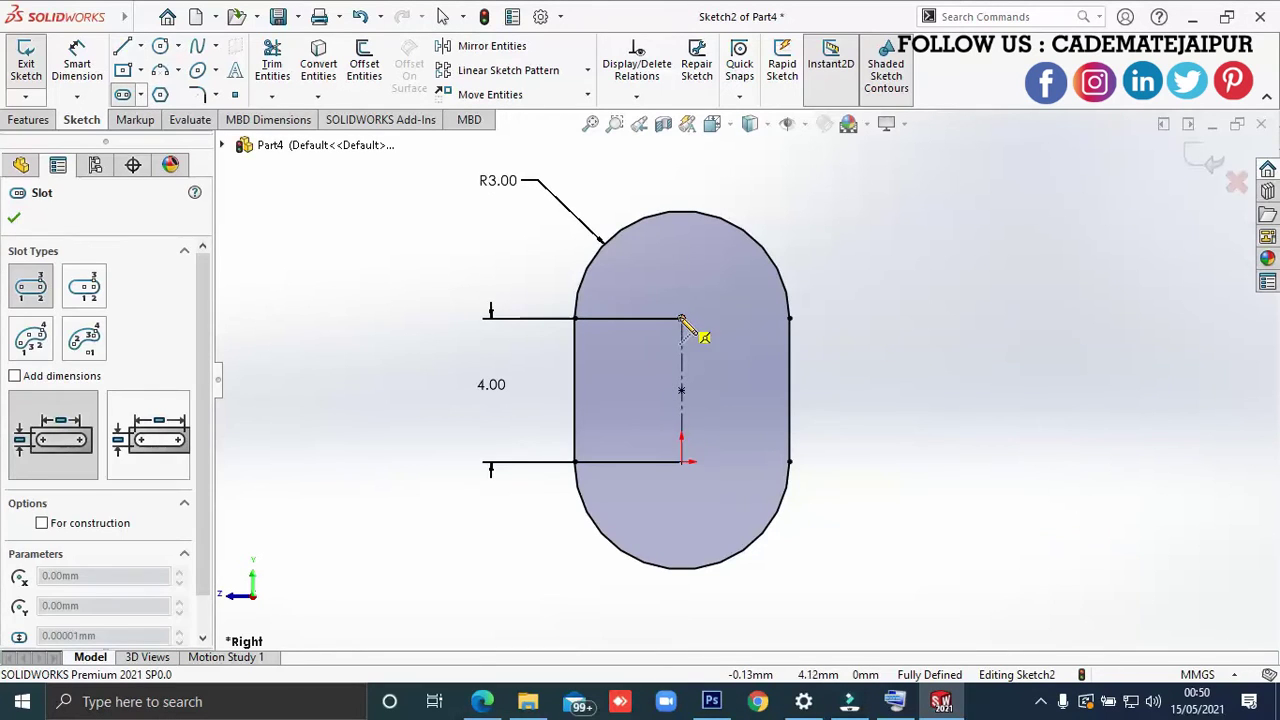
- Draw an inner straight slot with its lower arc centre 1 mm above the origin
left_click(681, 320)
left_click(682, 424)
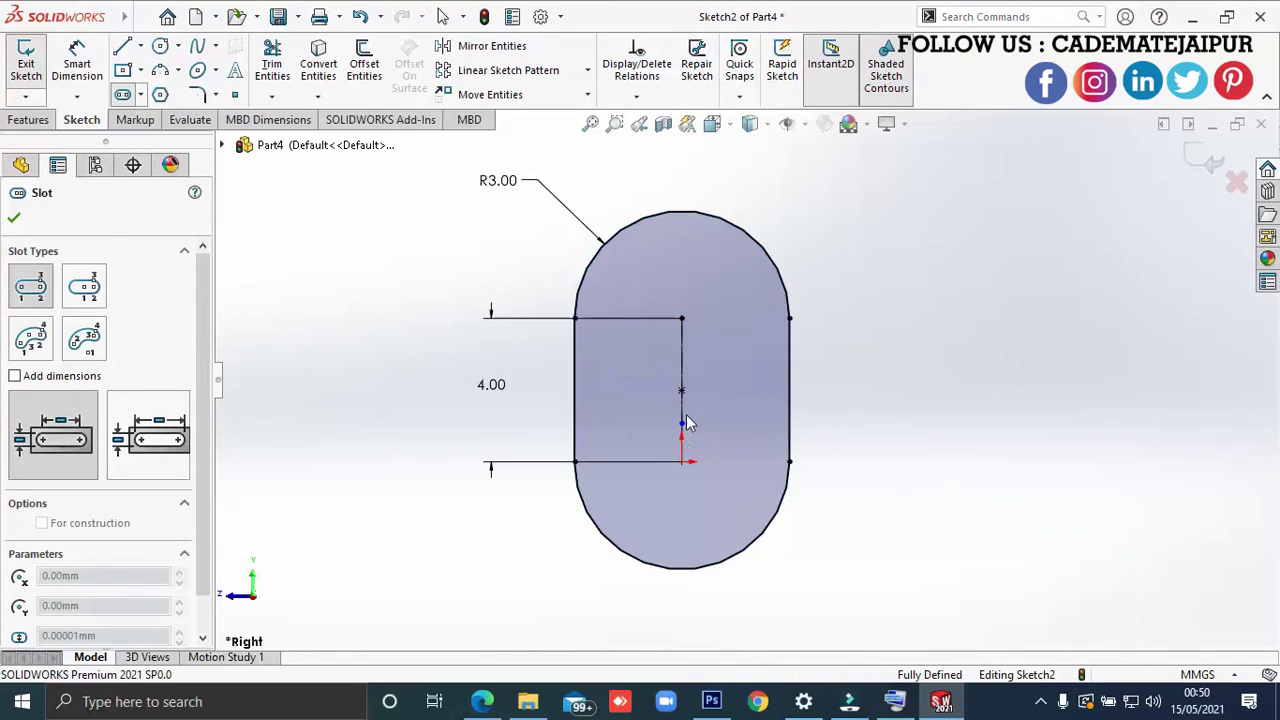
left_click(703, 393)
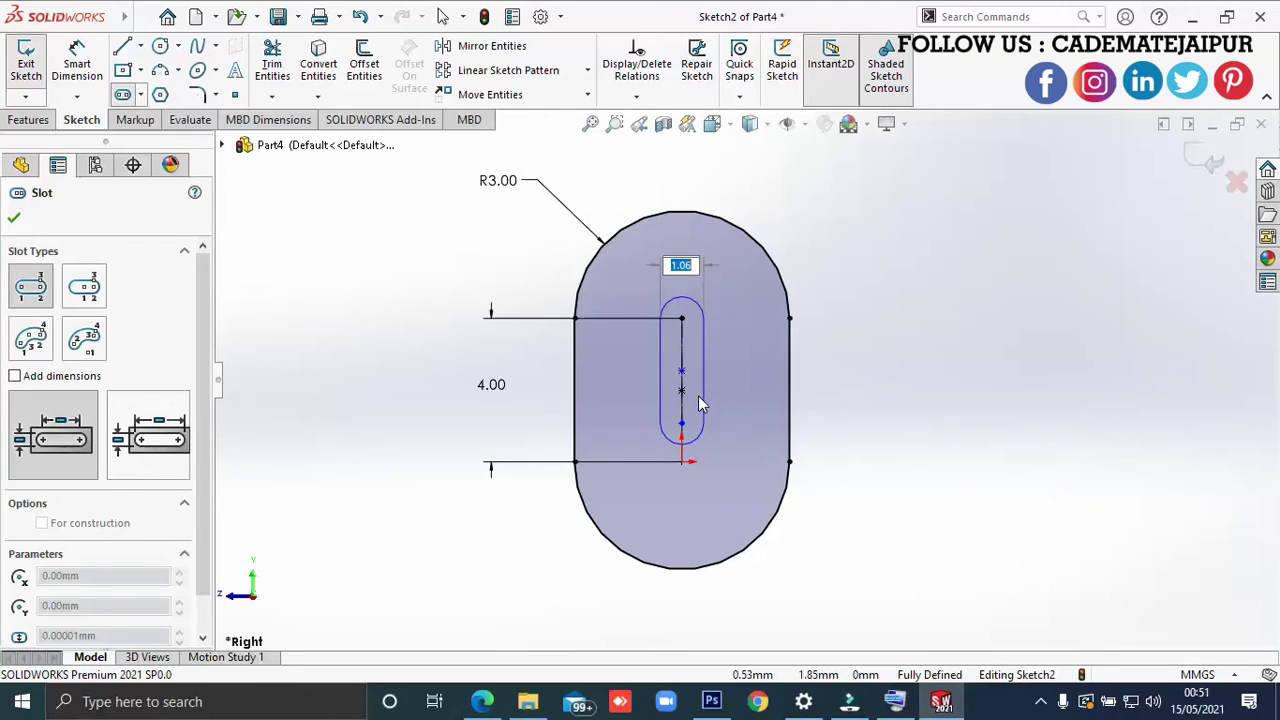
left_click(77, 62)
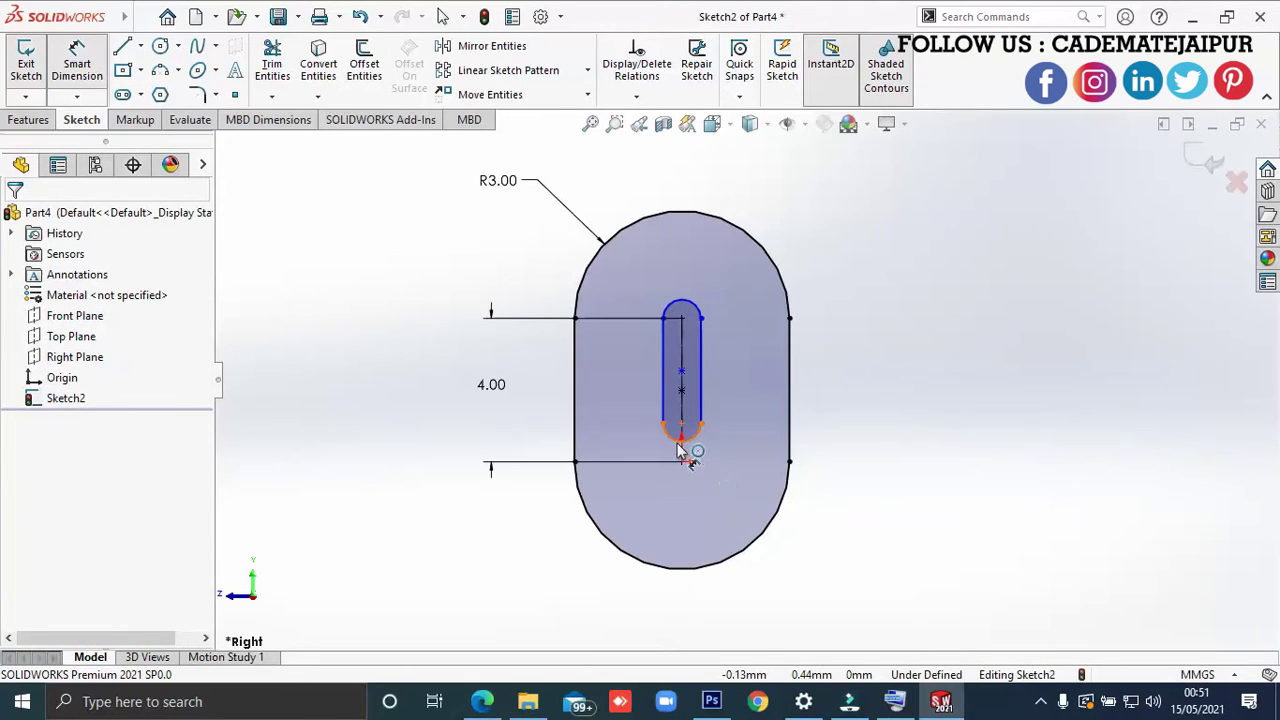
left_click(683, 455)
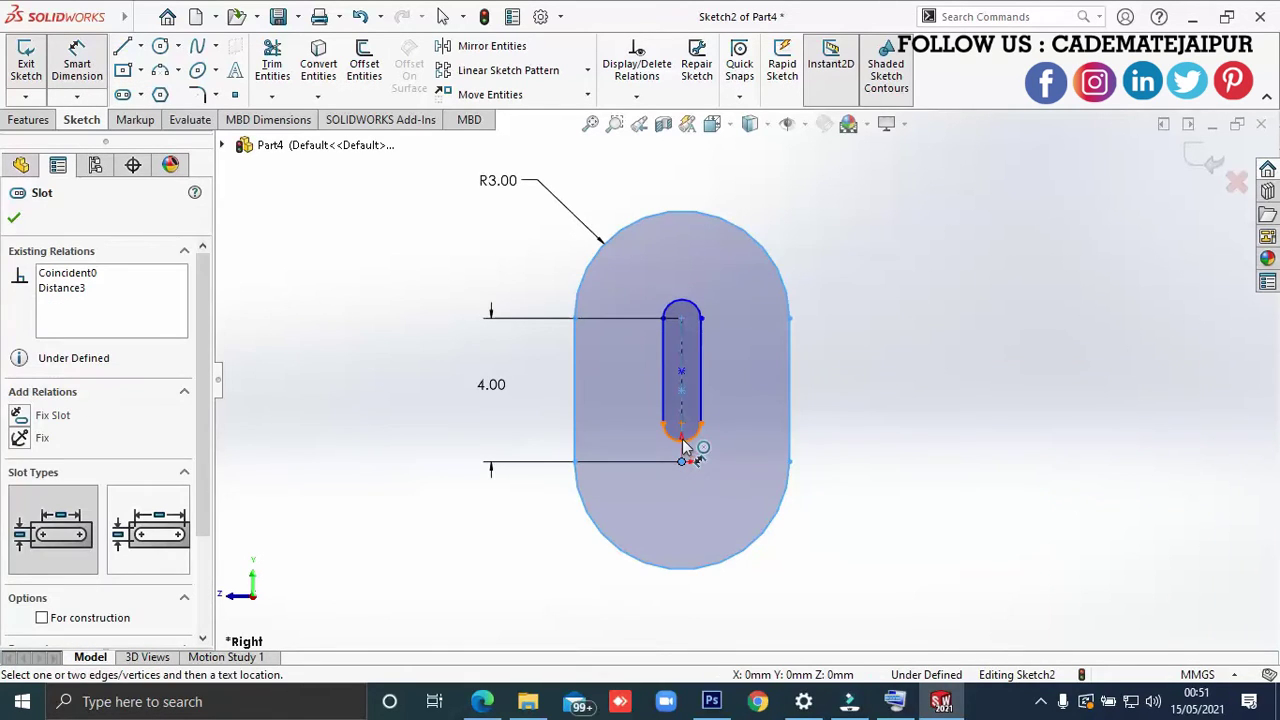
left_click(700, 461)
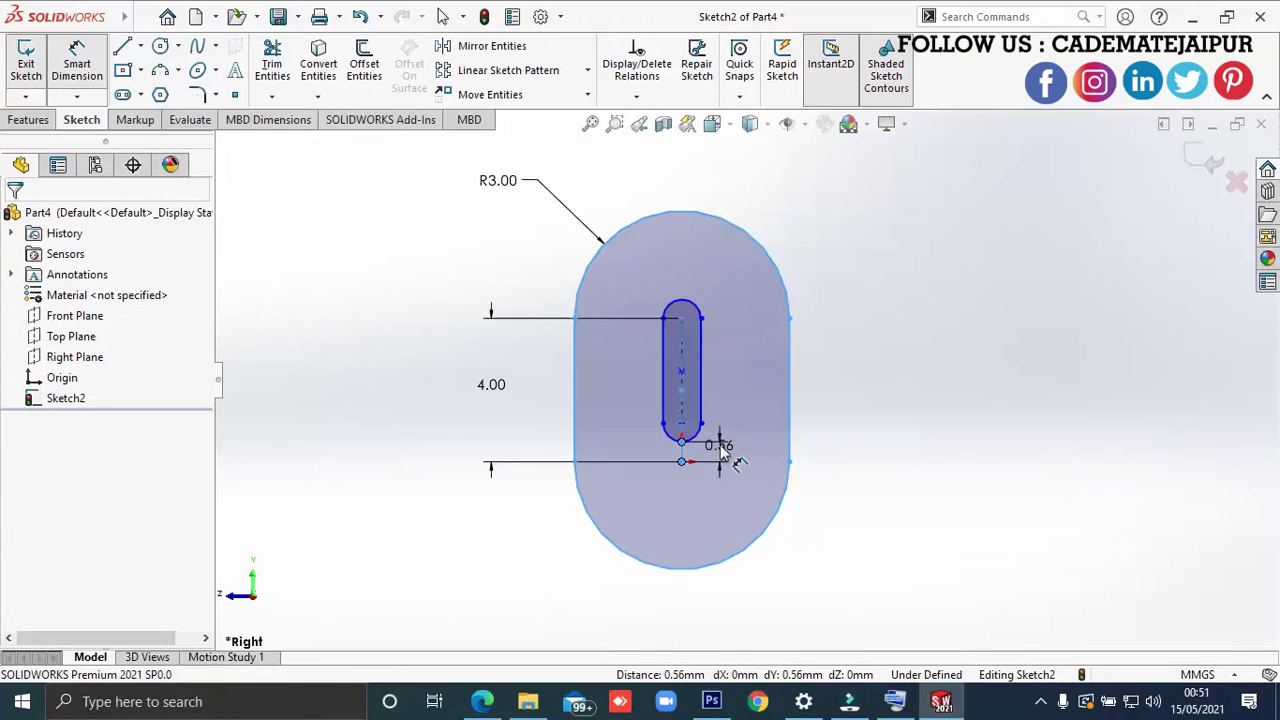
left_click(727, 451)
type("1")
key("Return")
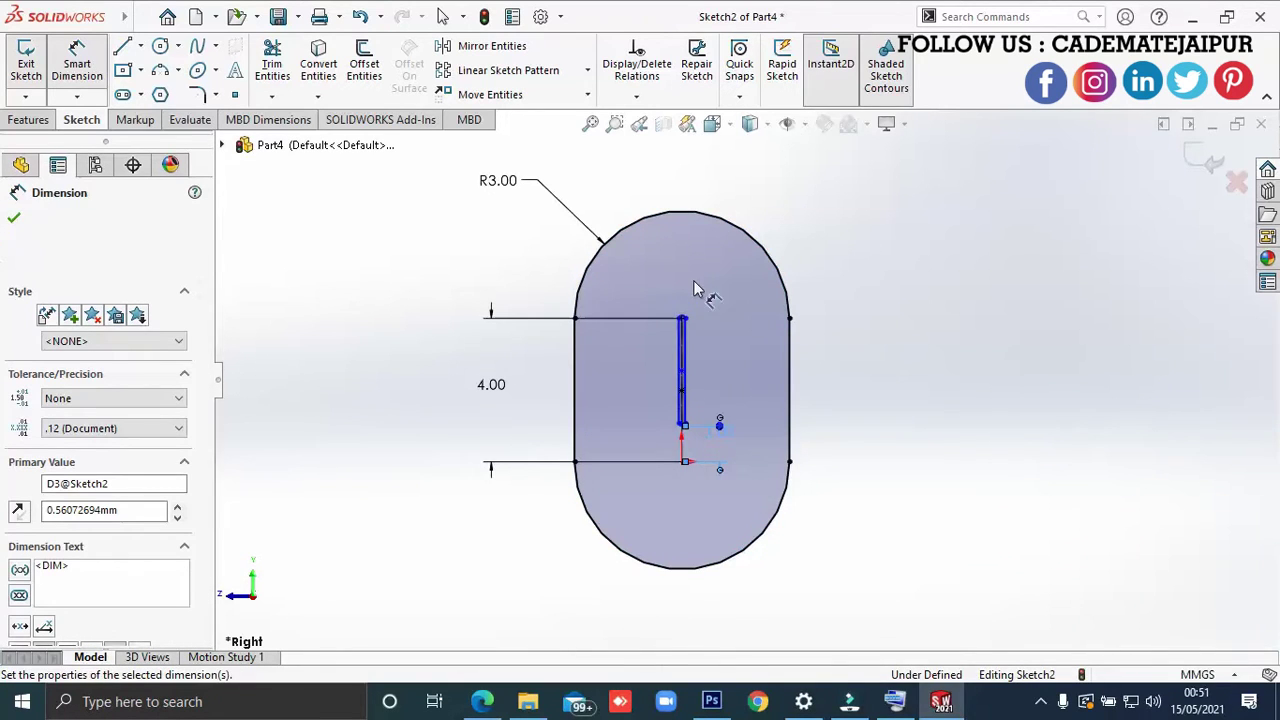
- Dimension the inner slot's end arc radius to R1
scroll(788, 485, "down", 2)
scroll(723, 434, "down", 2)
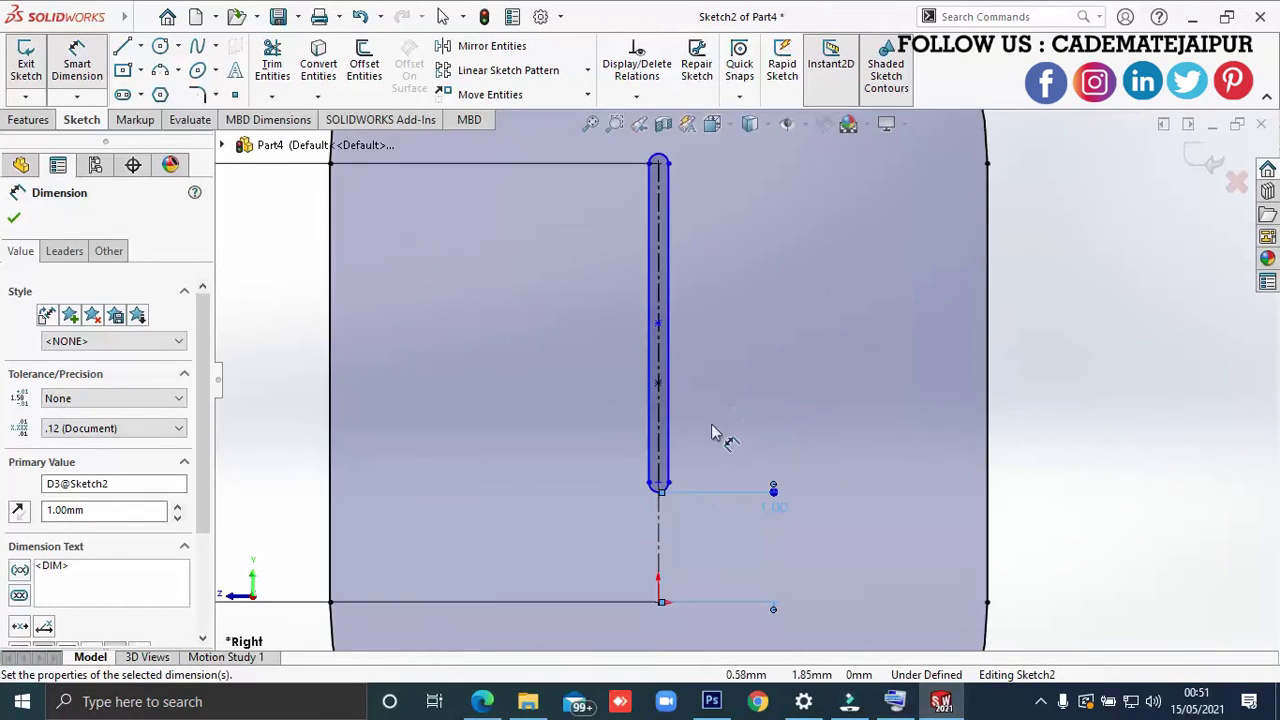
left_click(664, 163)
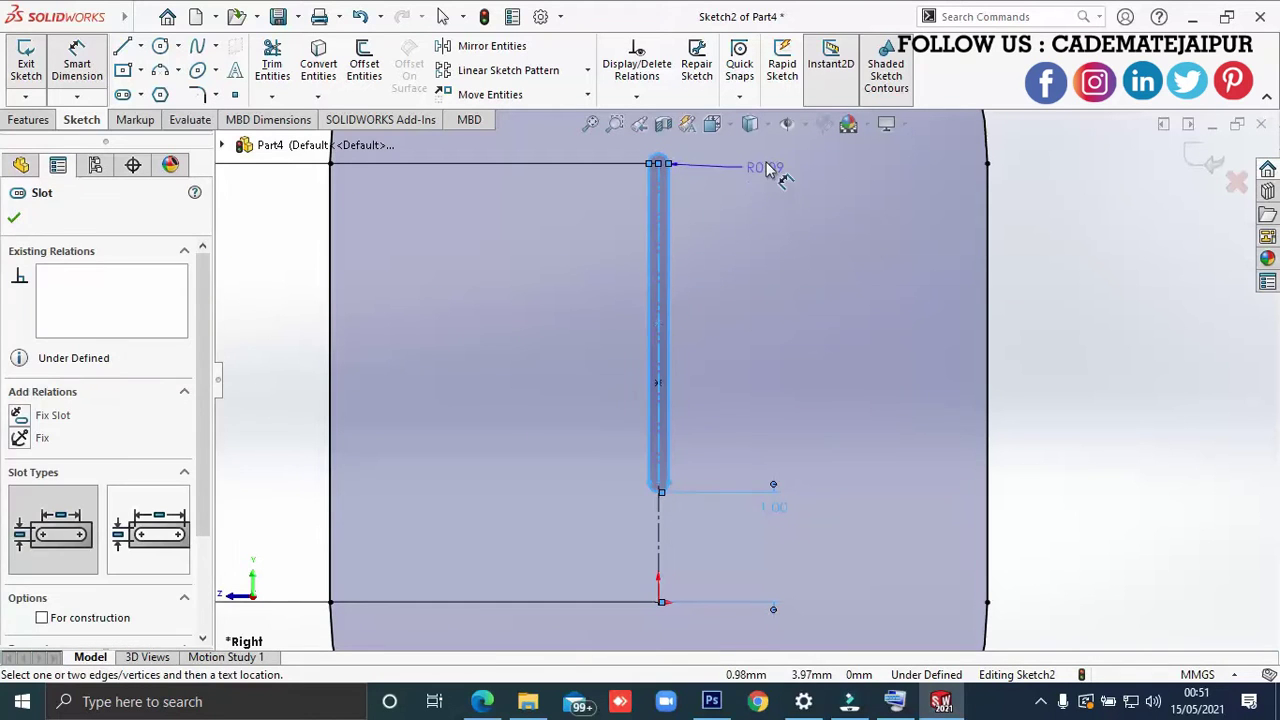
left_click(799, 181)
type("1")
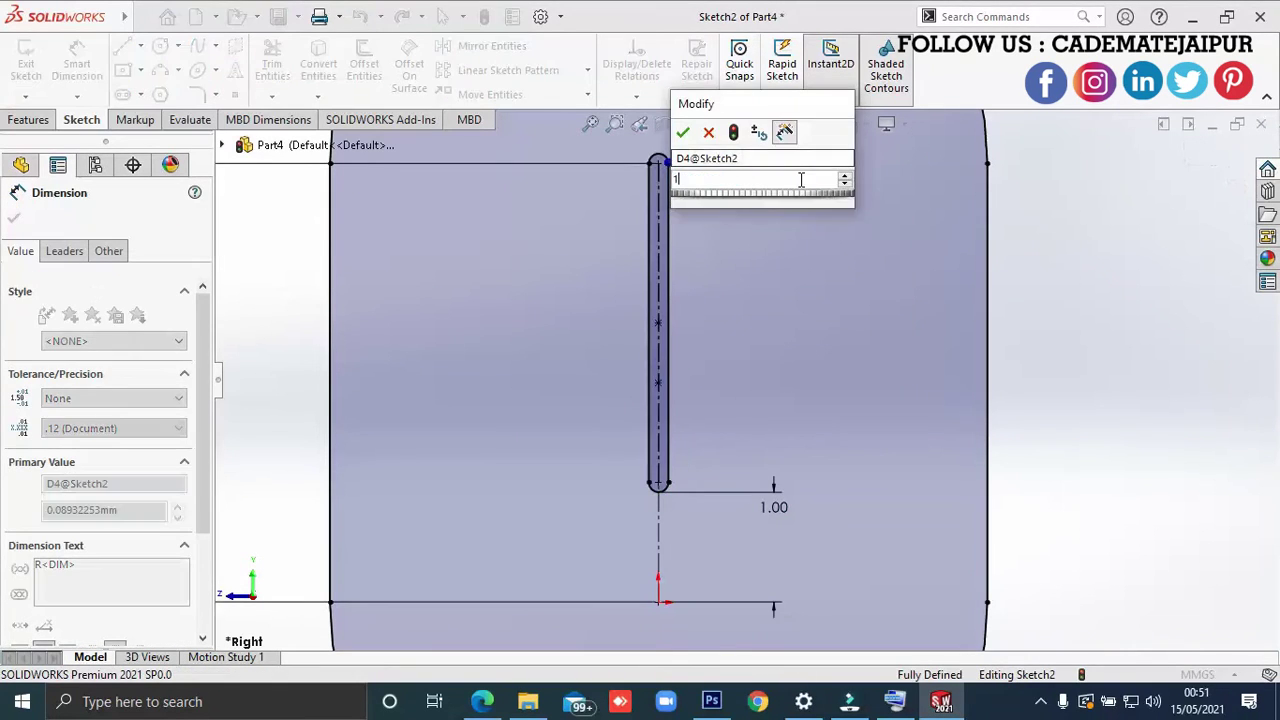
key("Return")
scroll(600, 263, "up", 2)
scroll(686, 428, "up", 1)
scroll(800, 491, "down", 1)
scroll(740, 383, "down", 1)
left_click(745, 390)
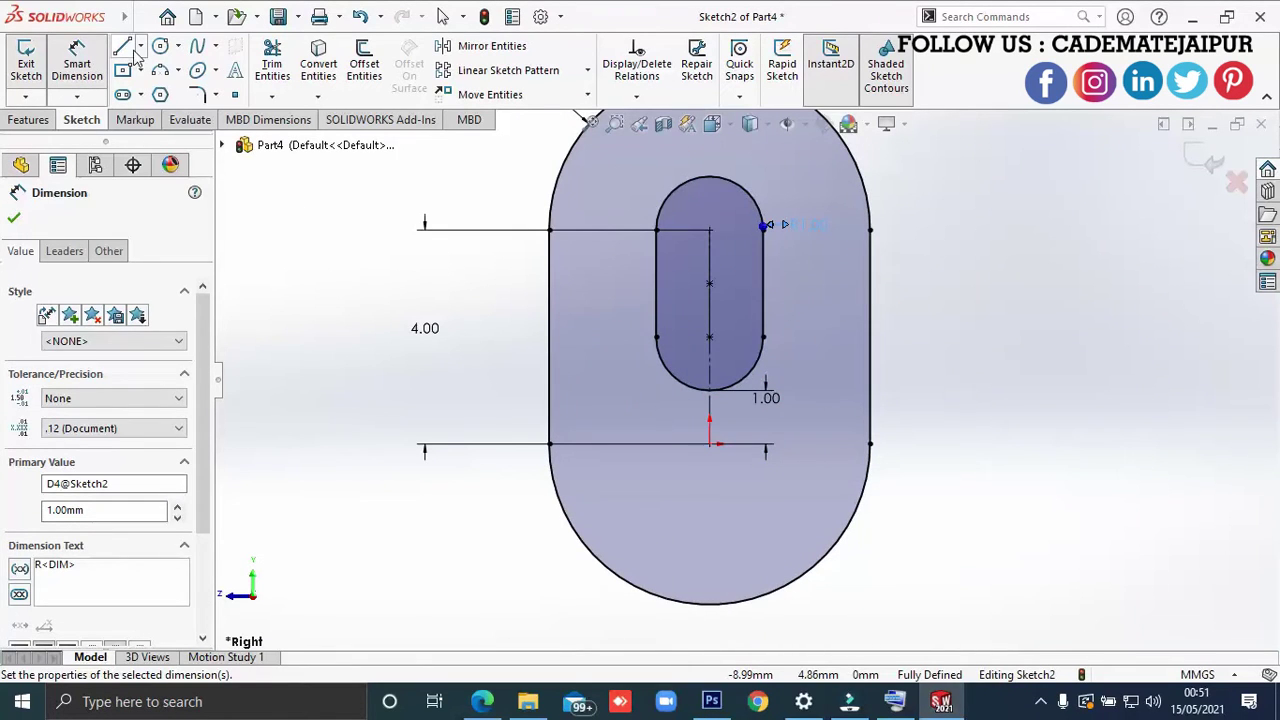
- Draw a horizontal line through the origin and trim away the outer slot's lower arc
left_click(123, 45)
left_click_drag(549, 444, 870, 444)
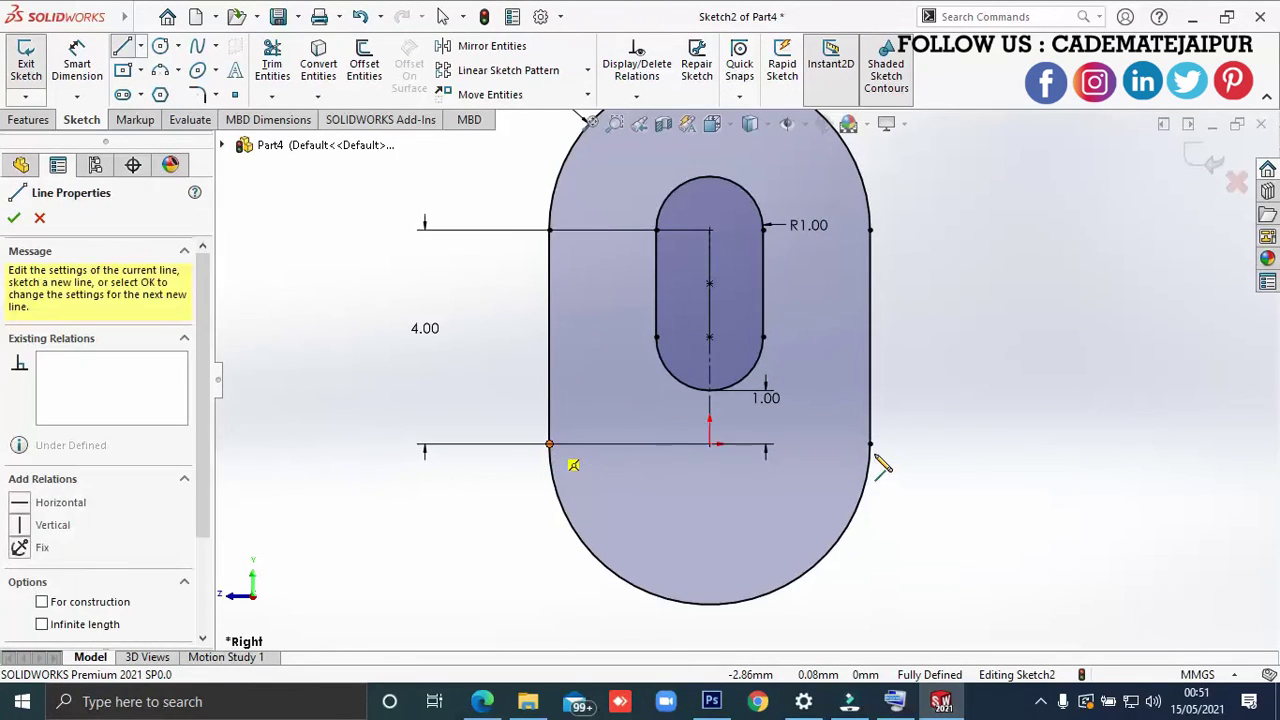
left_click(272, 63)
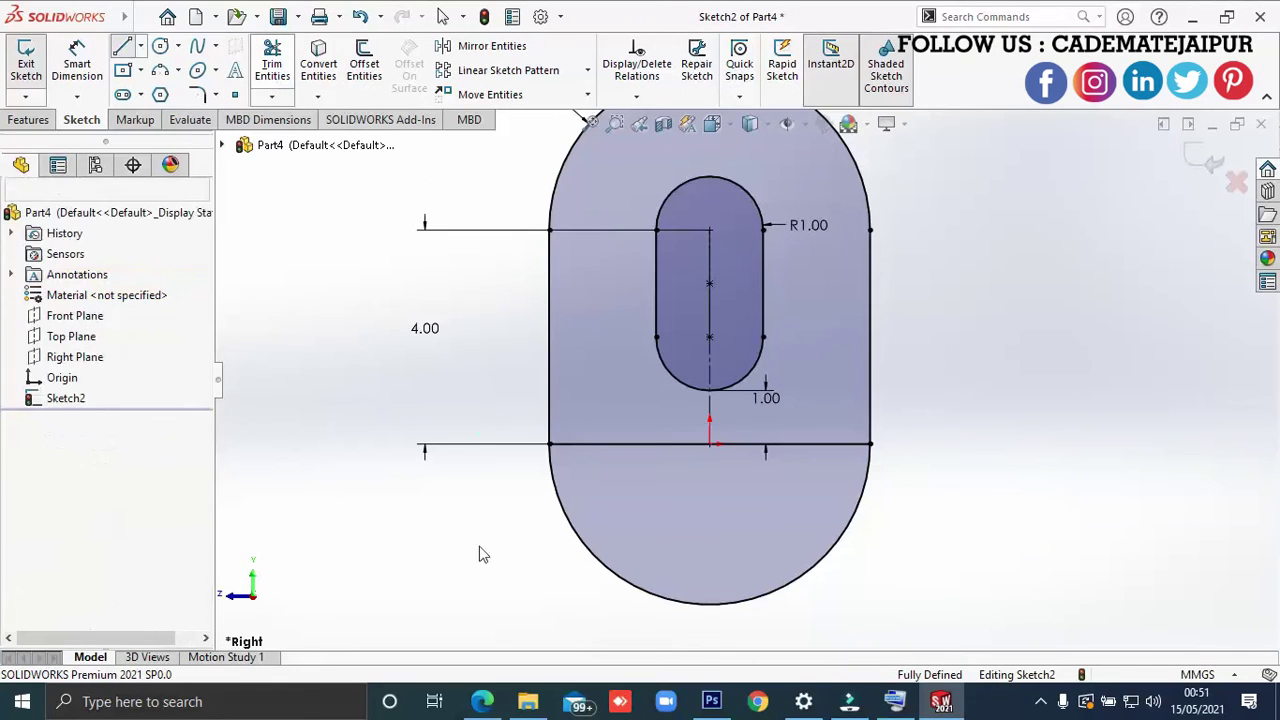
left_click_drag(640, 514, 491, 557)
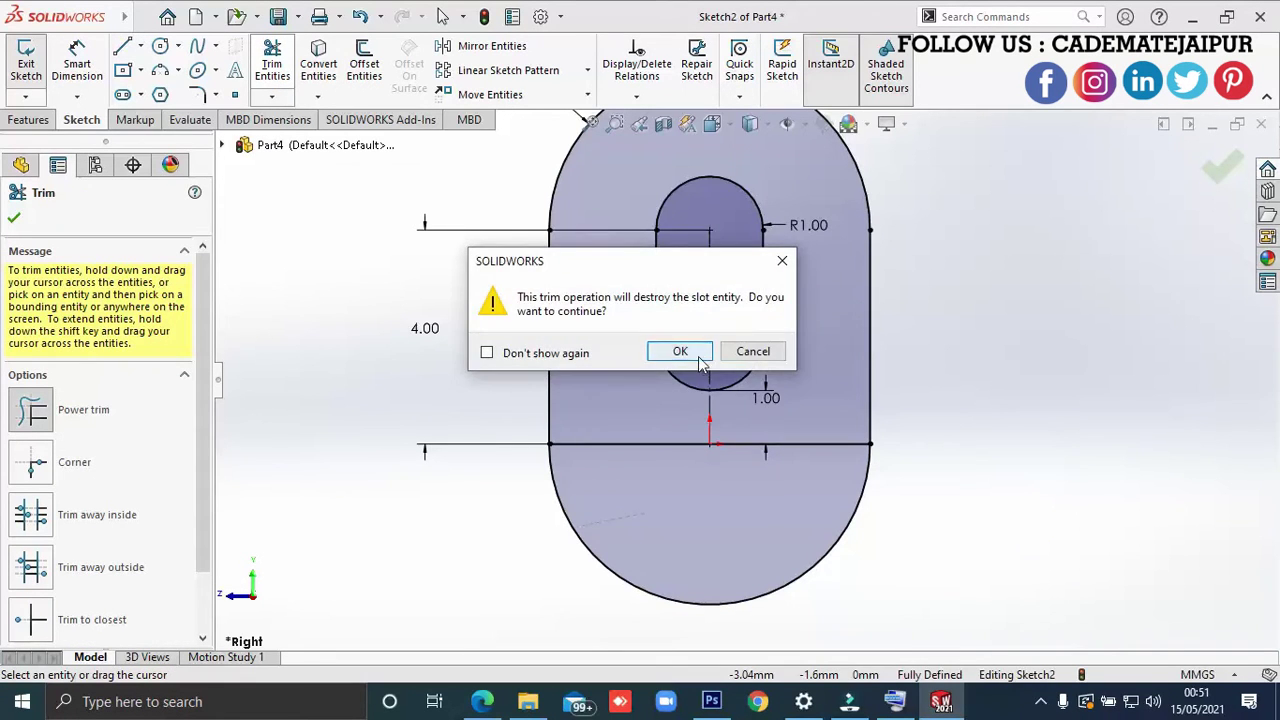
left_click(690, 352)
- Exit the profile sketch into the 10 mm Boss-Extrude and consult the exercise drawing
scroll(595, 483, "up", 2)
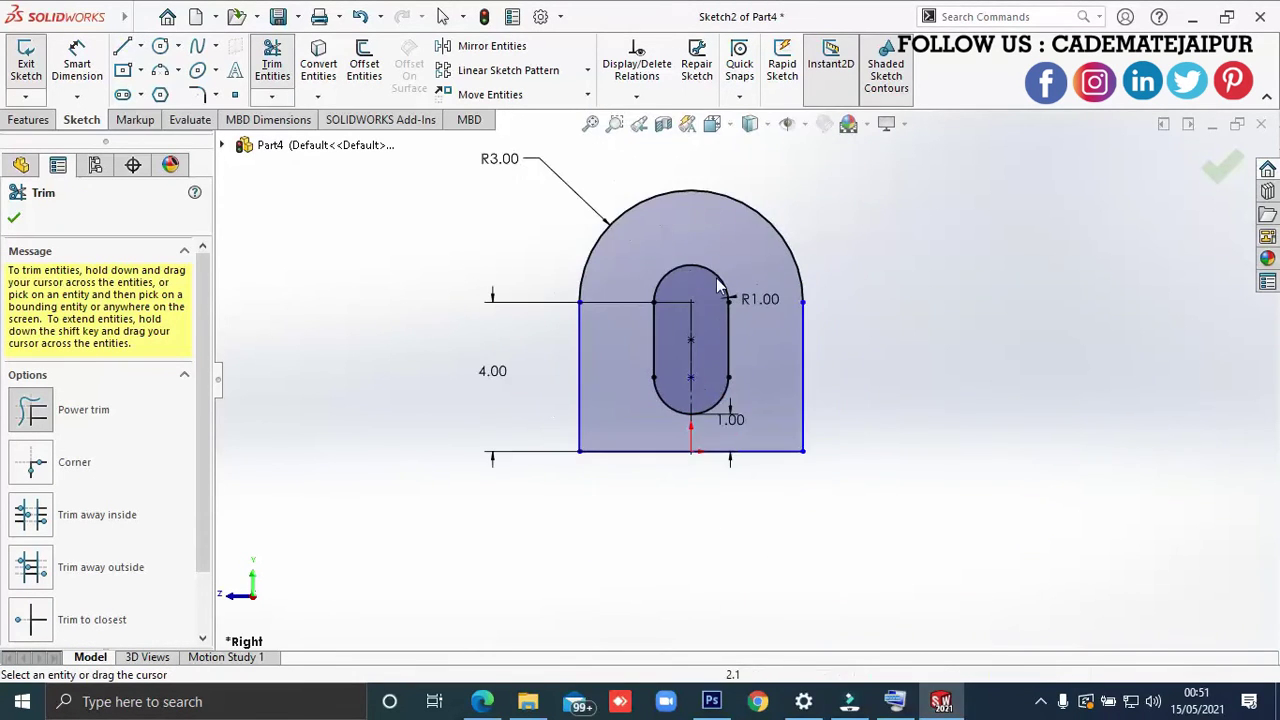
left_click(26, 63)
key("alt+Tab")
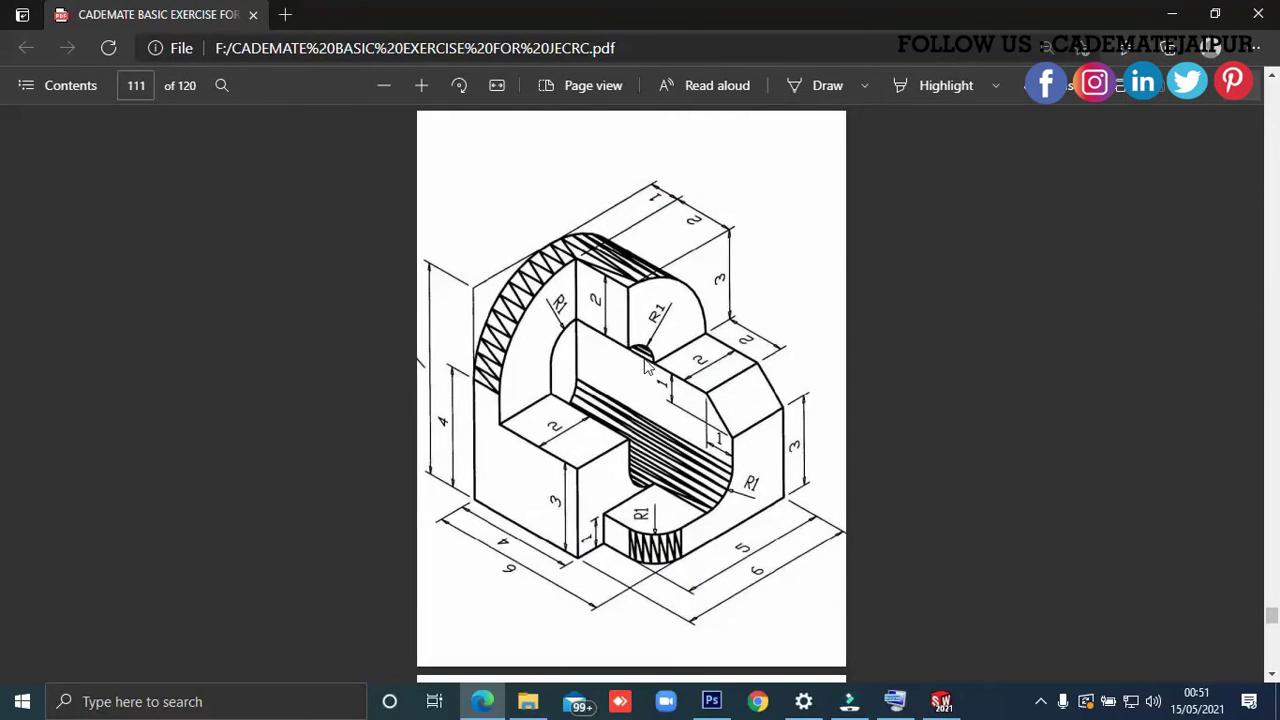
key("alt+Tab")
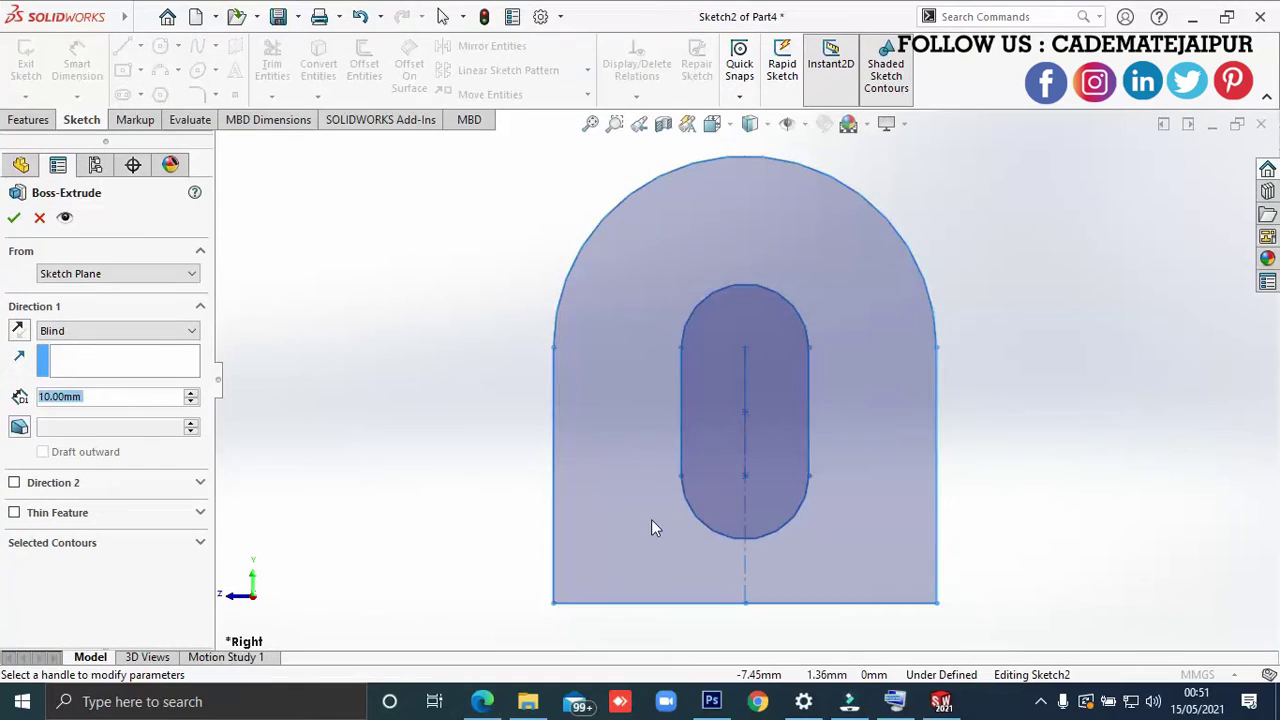
- Set the Boss-Extrude end condition to Mid Plane and inspect the preview
key("alt+Tab")
key("alt+Tab")
key("alt+Tab")
key("alt+Tab")
key("alt+Tab")
key("alt+Tab")
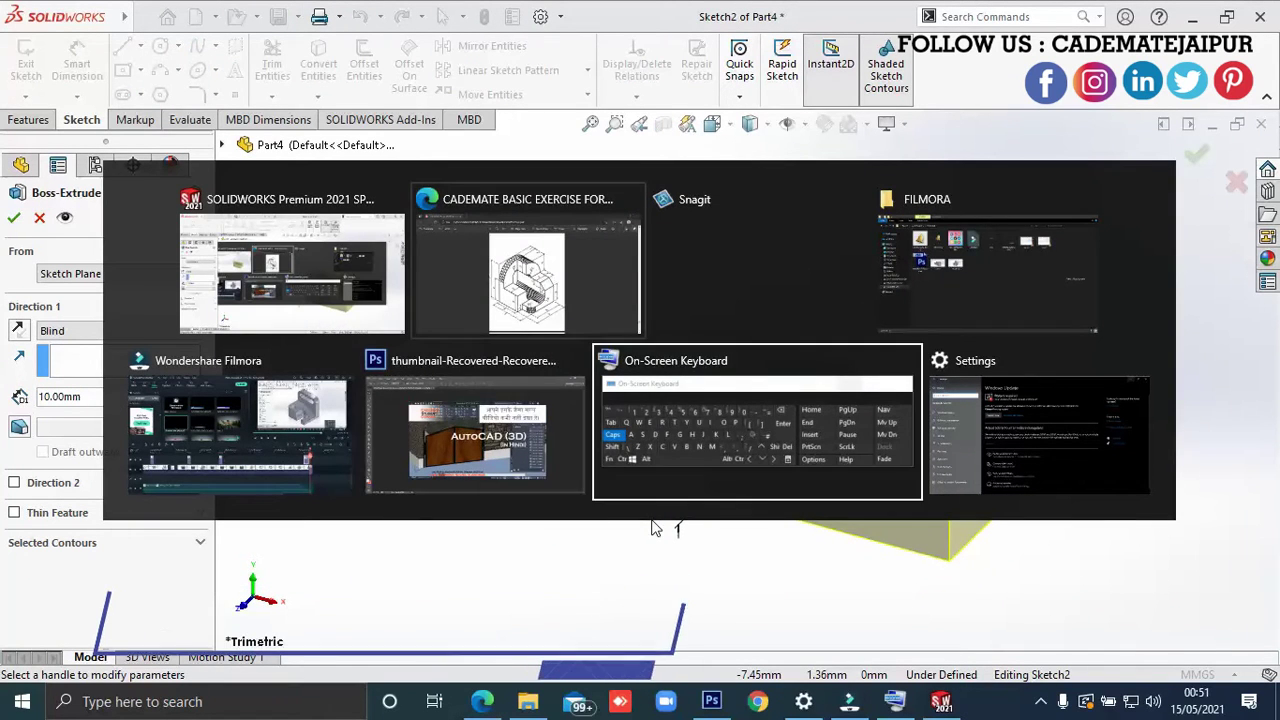
key("alt+Tab")
key("Escape")
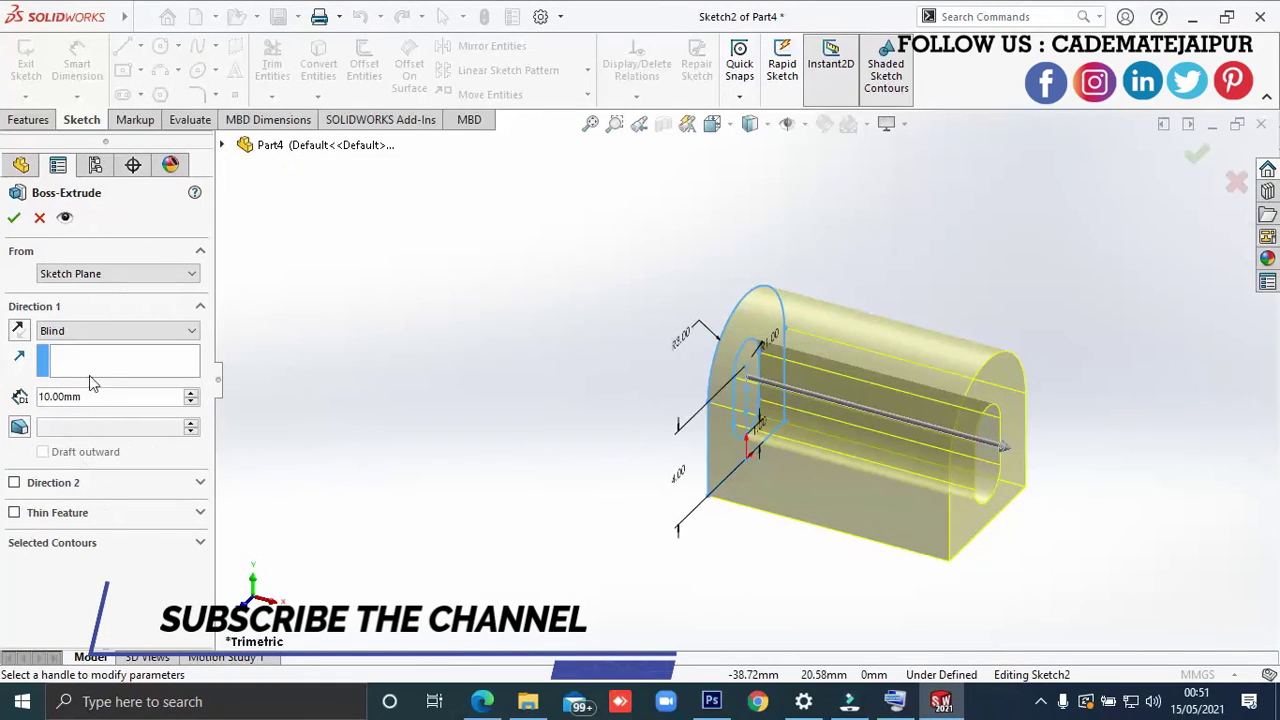
left_click(115, 333)
left_click(80, 409)
mouse_move(680, 442)
middle_mouse_down()
mouse_move(913, 500)
mouse_move(777, 474)
middle_mouse_up()
- Set the extrusion depth to 6 mm from the drawing and accept the solid
key("alt+Tab")
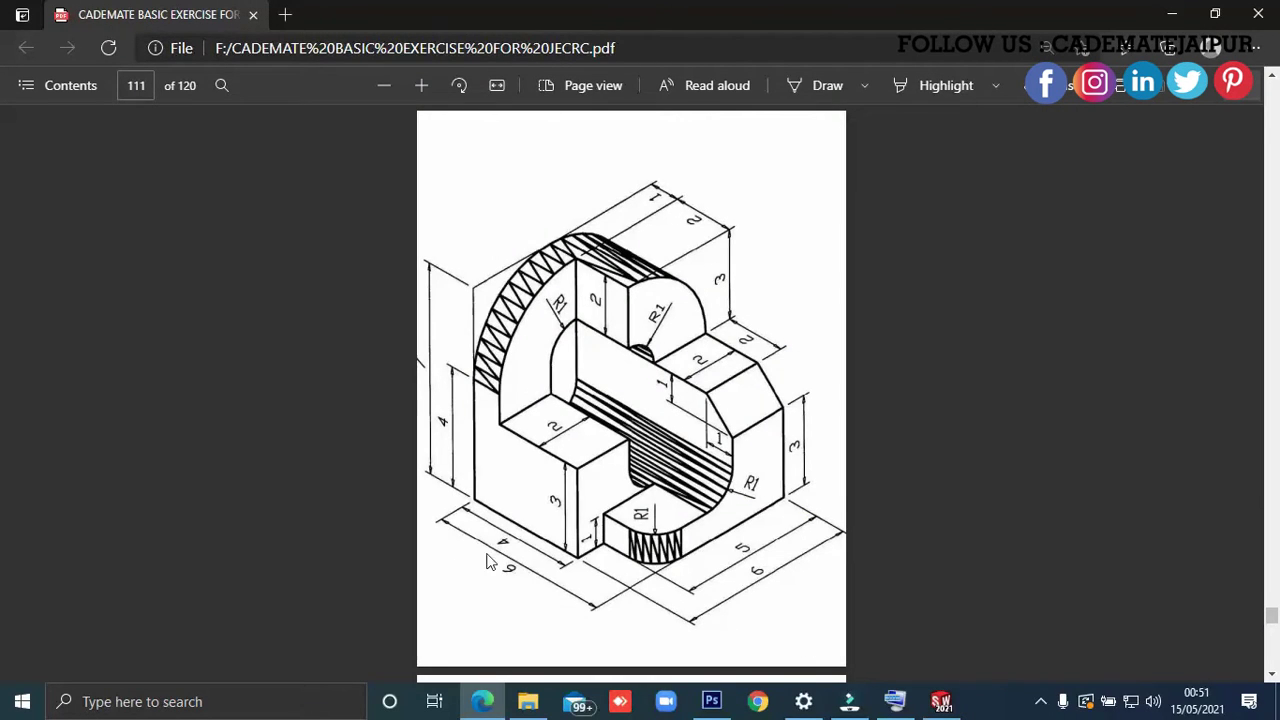
key("alt+Tab")
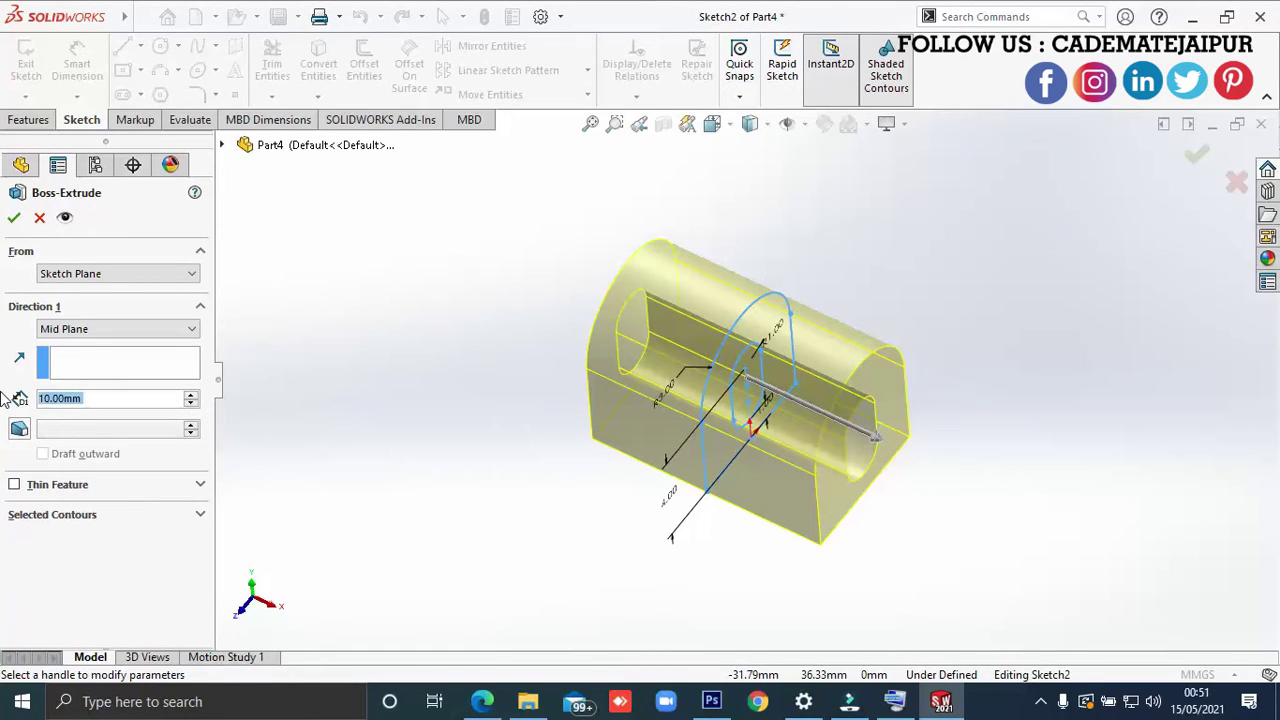
type("6")
key("Return")
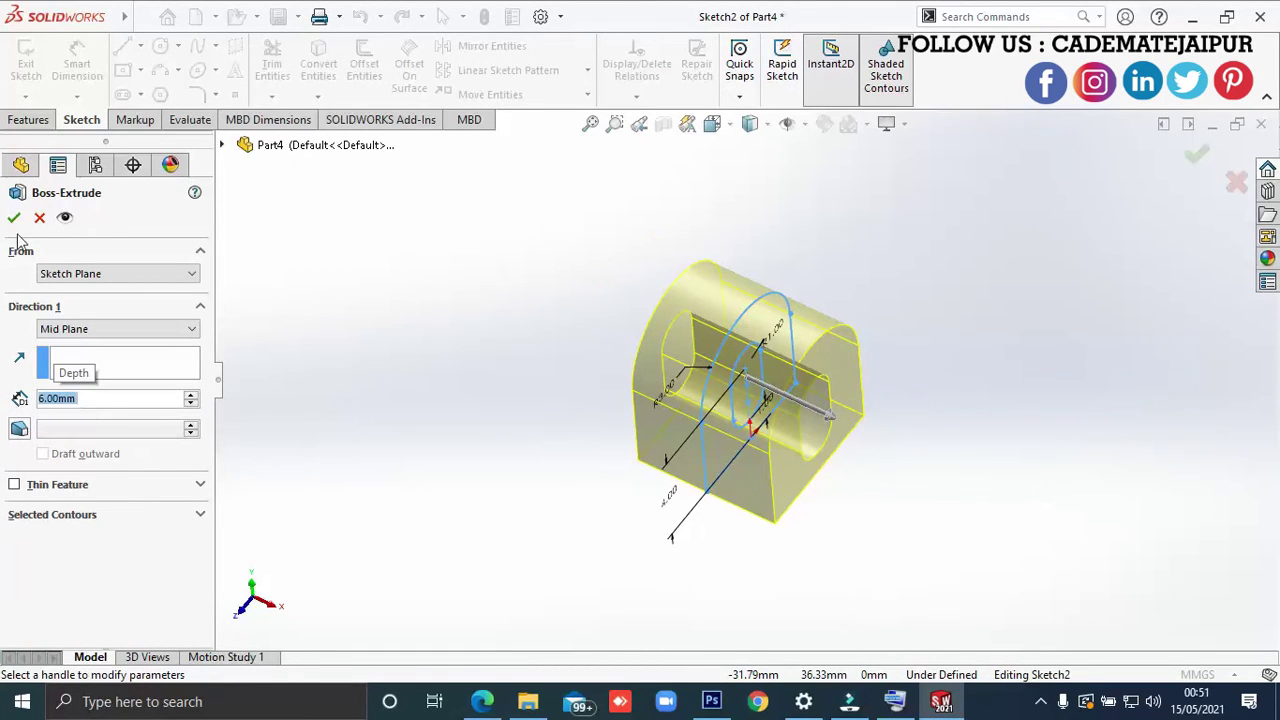
left_click(14, 217)
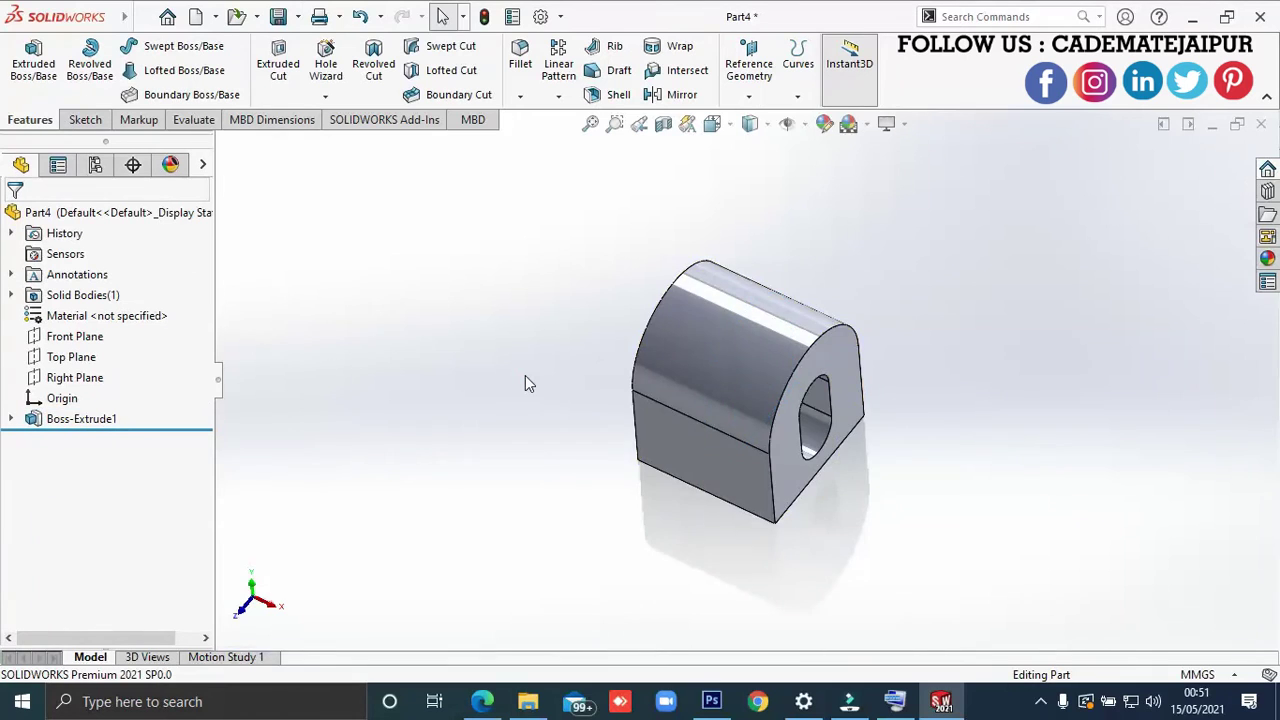
key("alt+Tab")
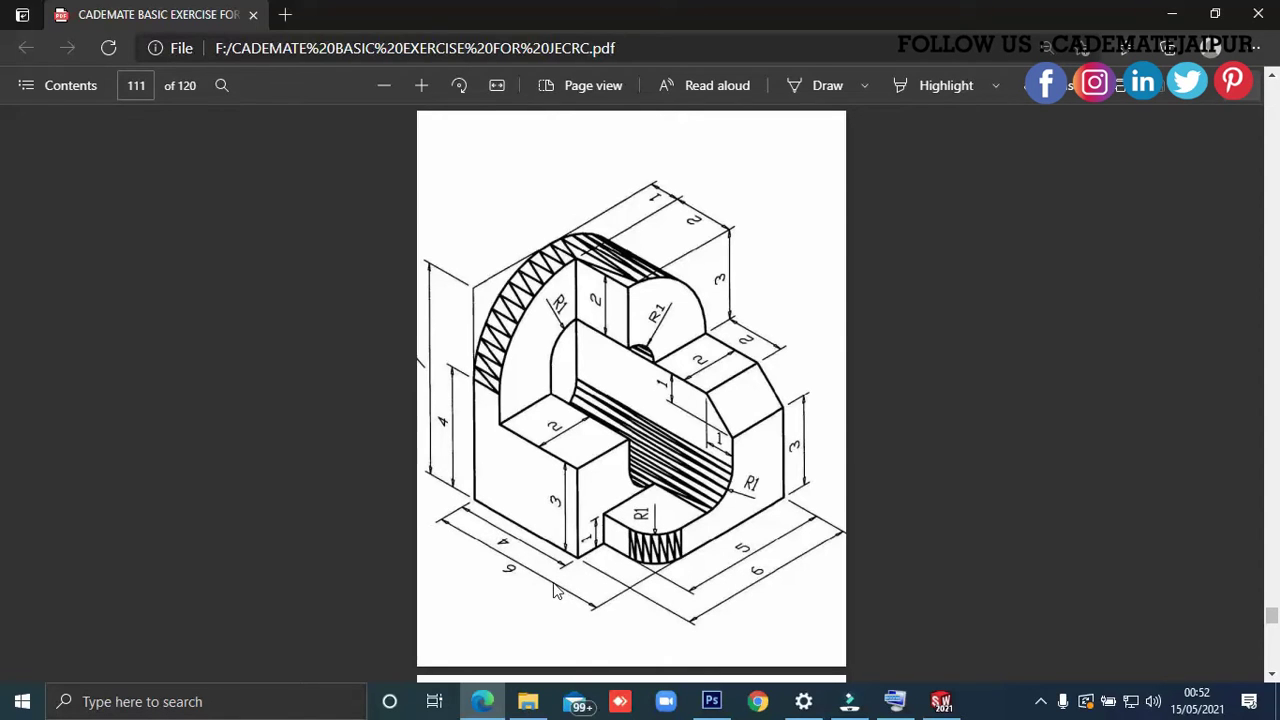
key("alt+Tab")
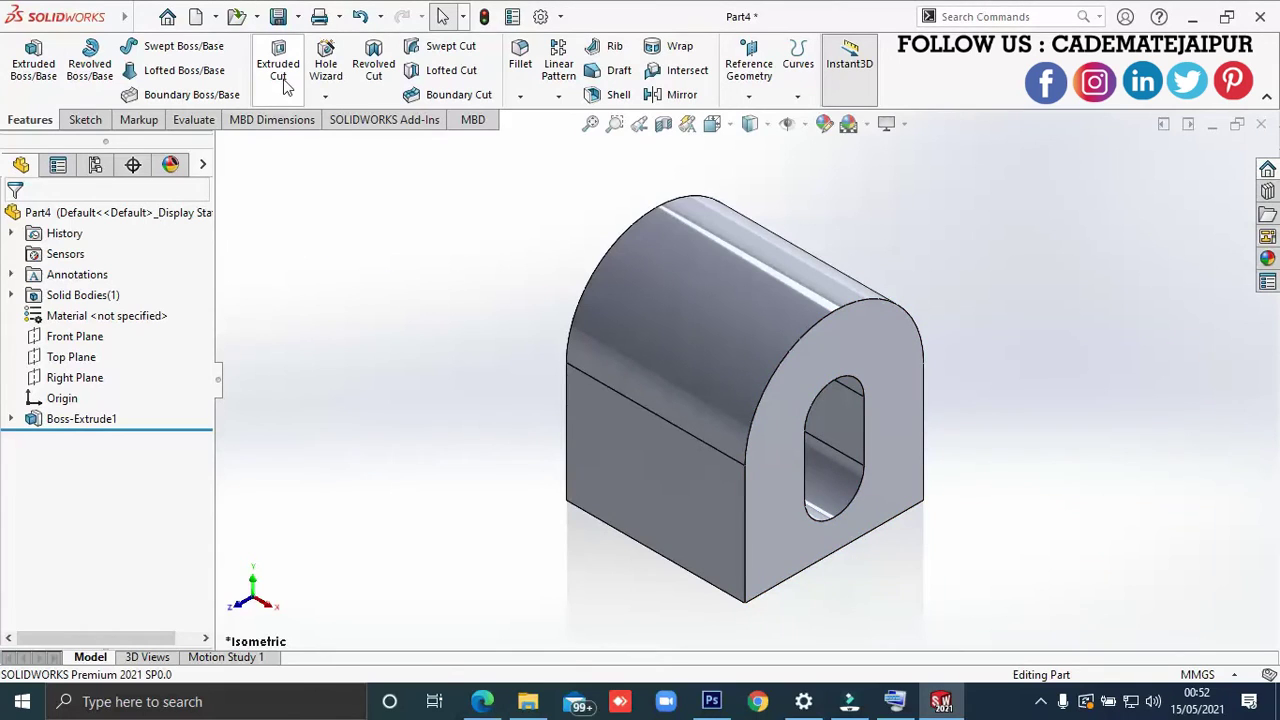
- Start a Front Plane sketch and convert the block's right vertical edge into it
left_click(78, 337)
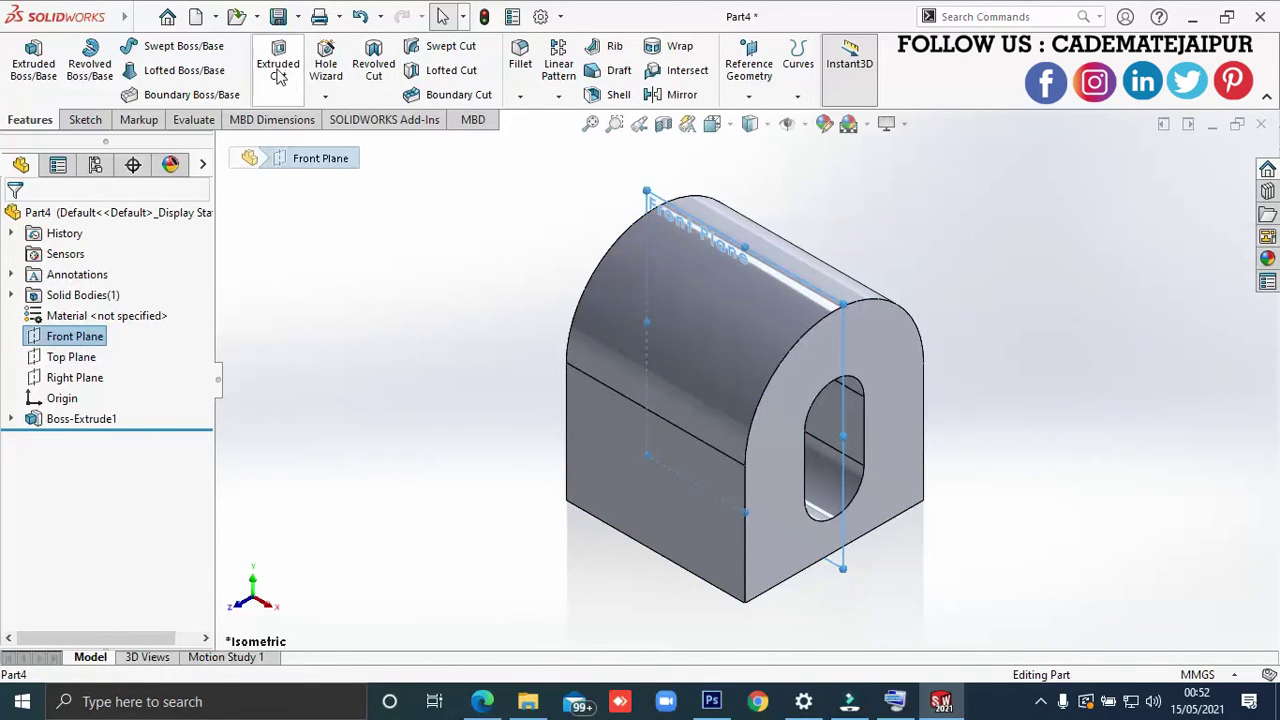
left_click(279, 70)
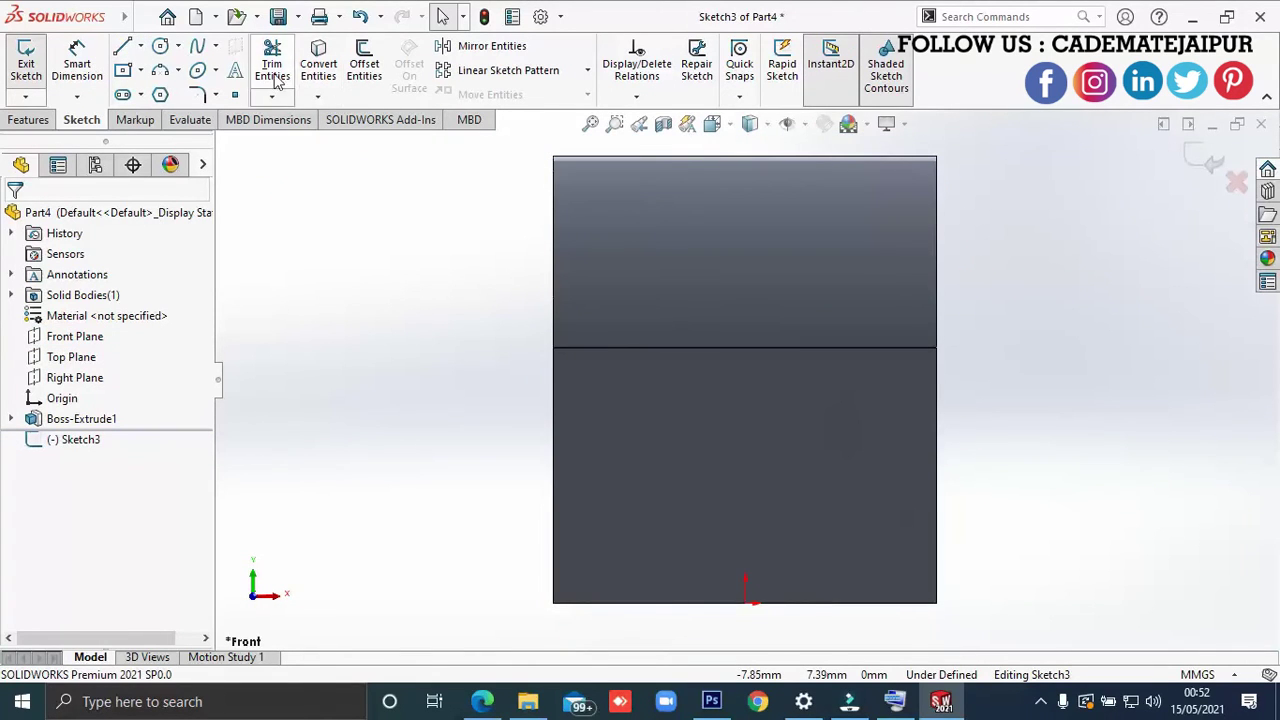
left_click(318, 65)
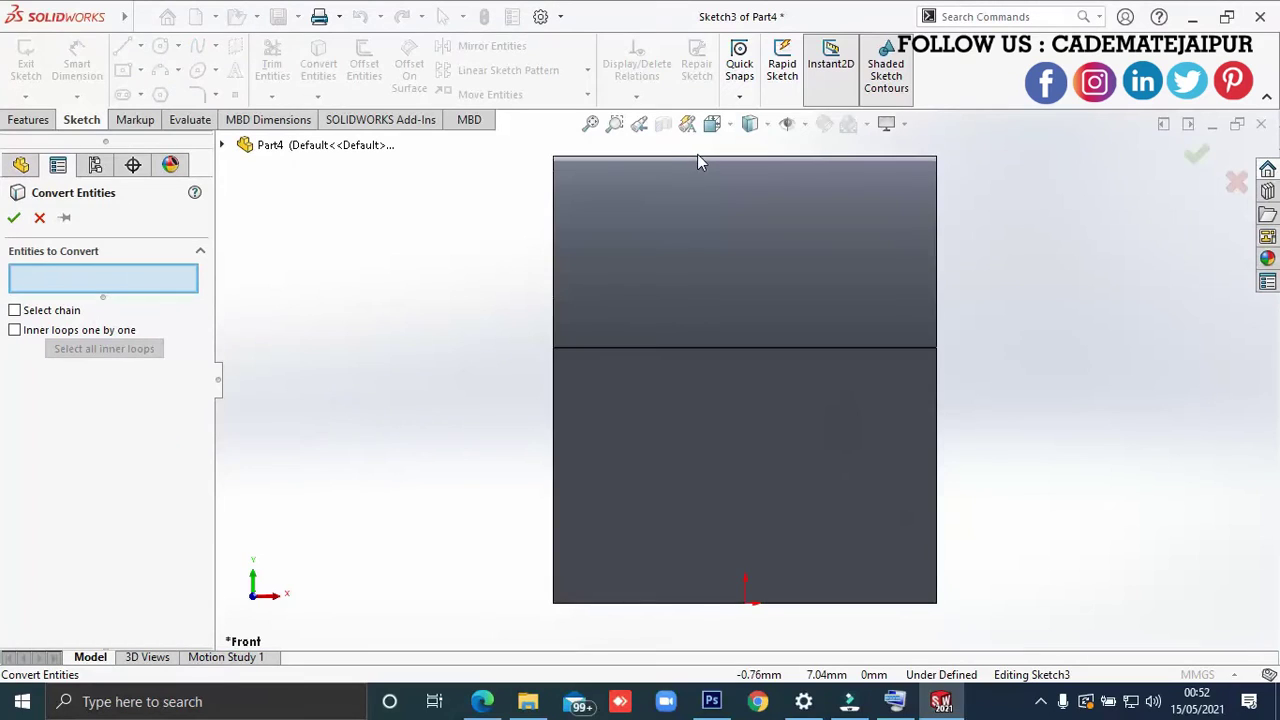
left_click(752, 157)
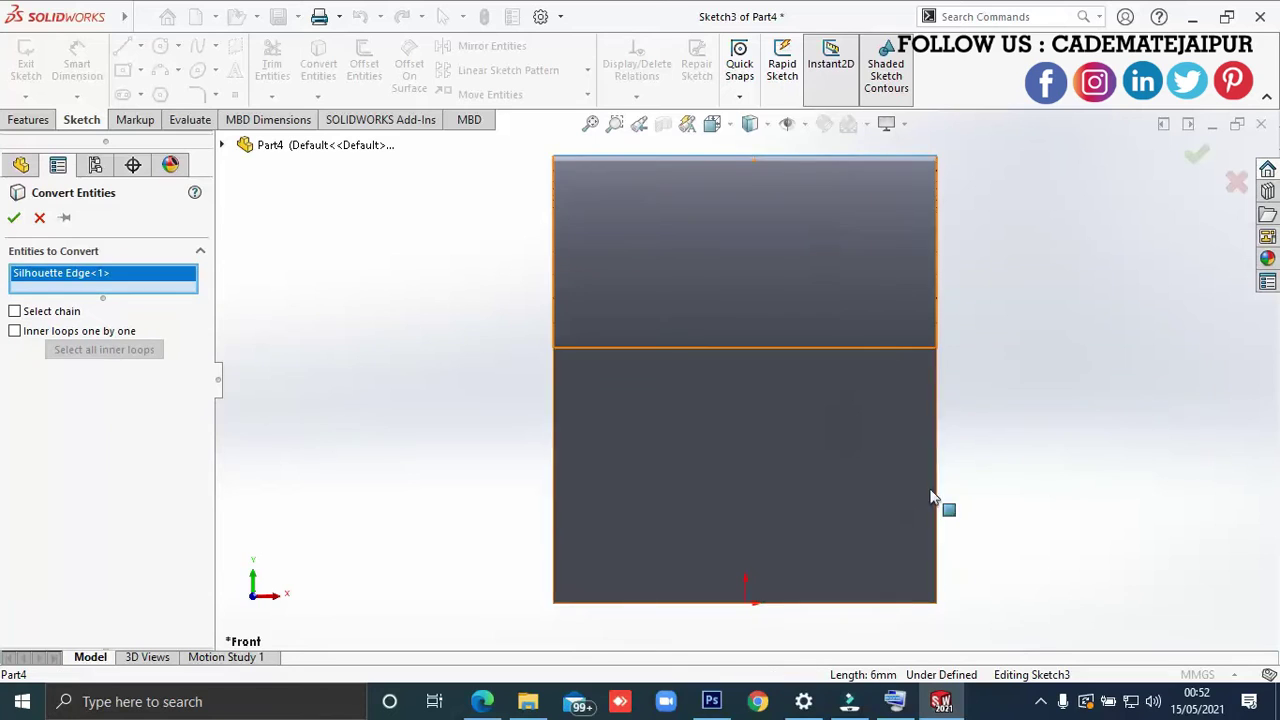
left_click(939, 548)
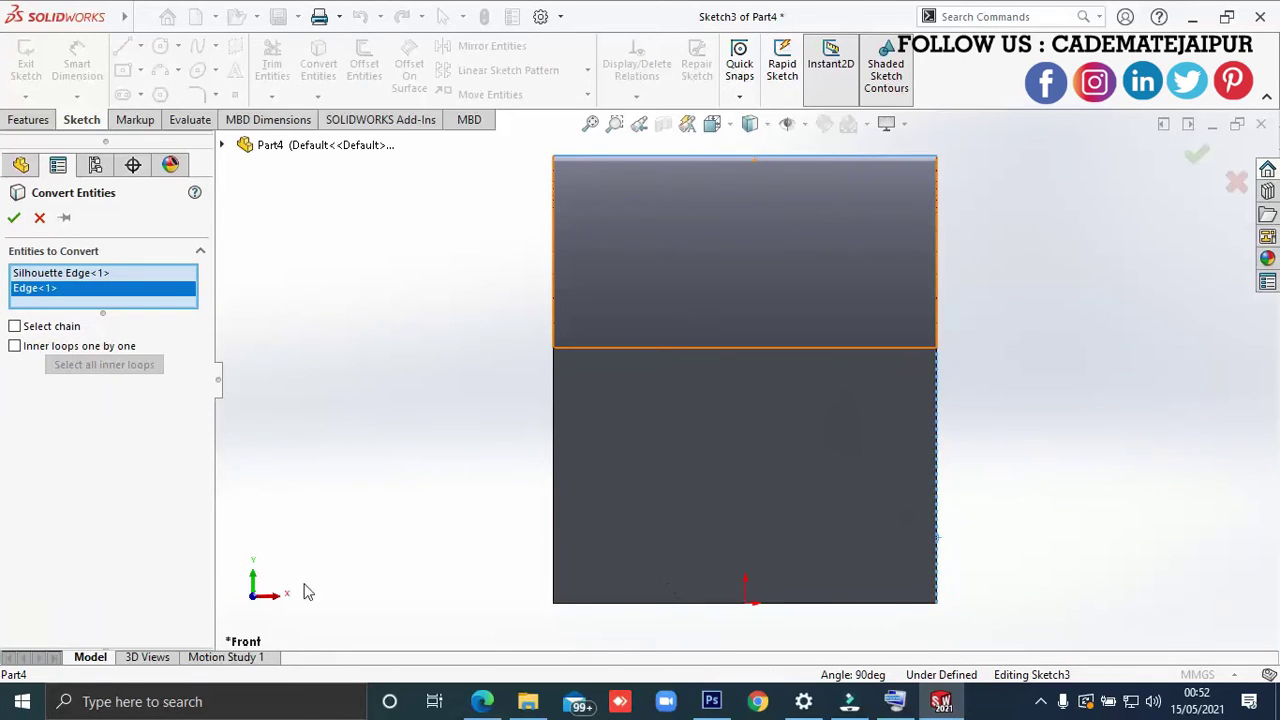
left_click(82, 274)
right_click(82, 274)
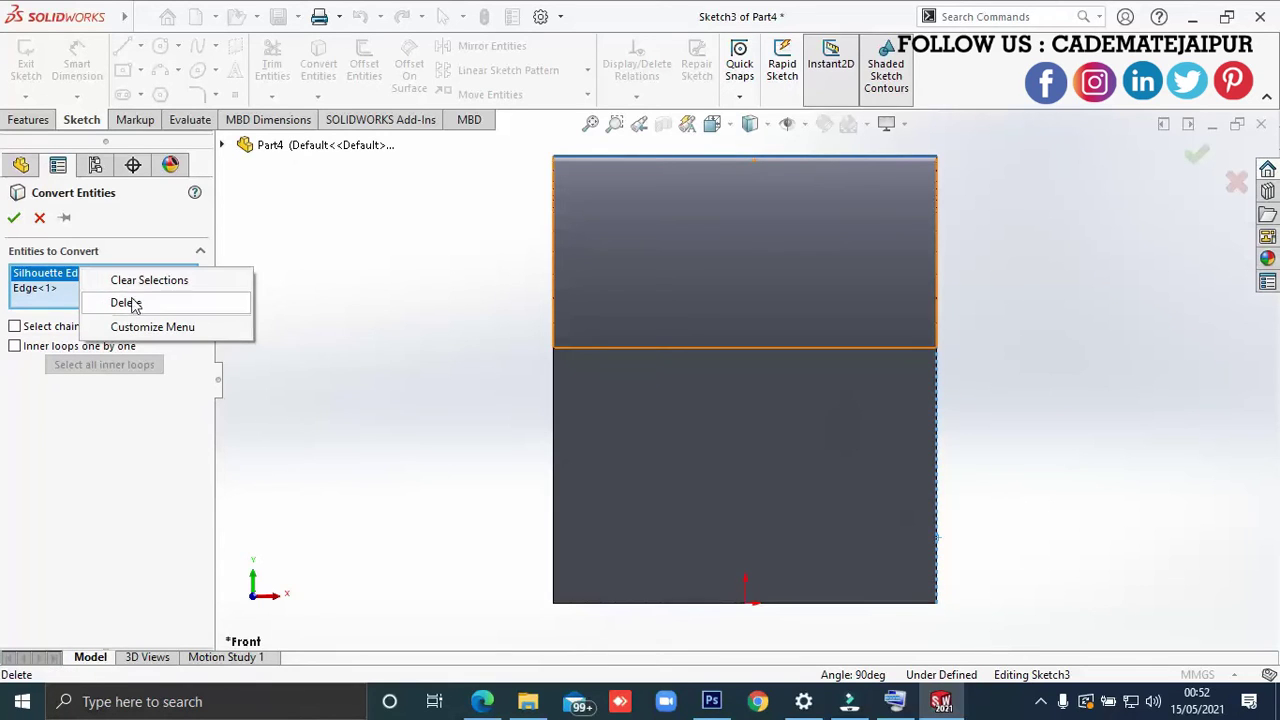
left_click(127, 303)
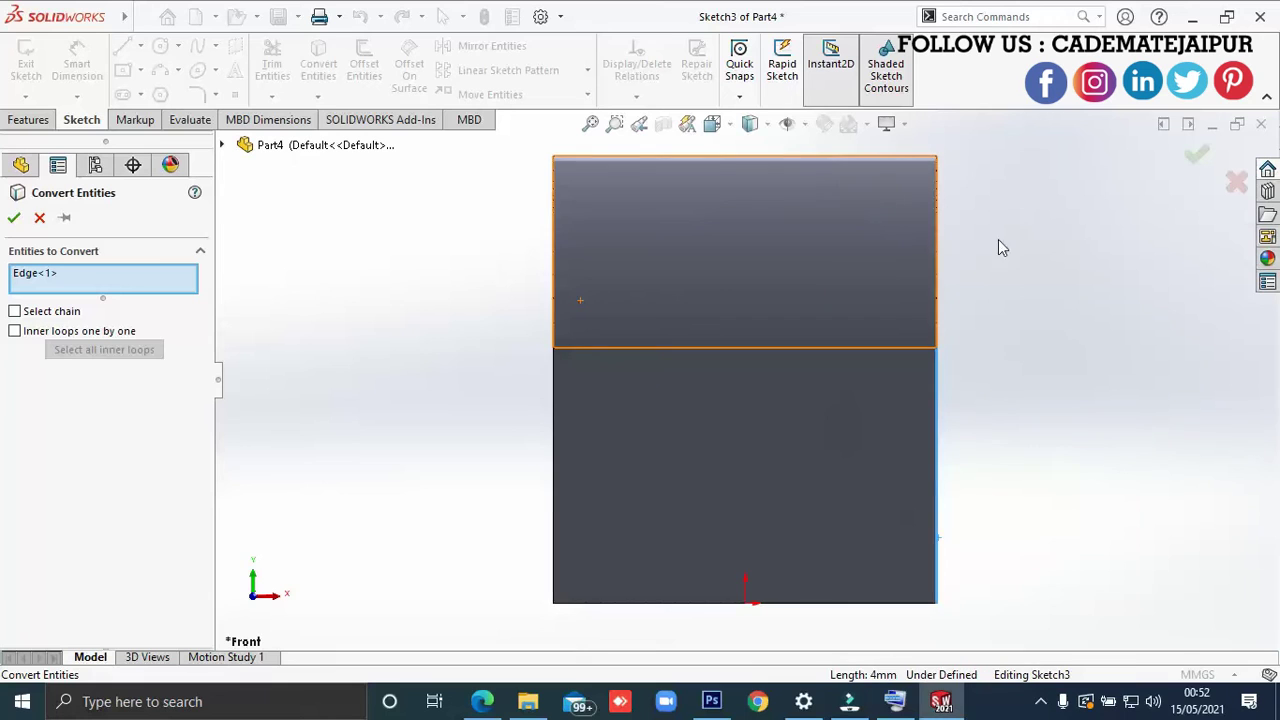
left_click(14, 219)
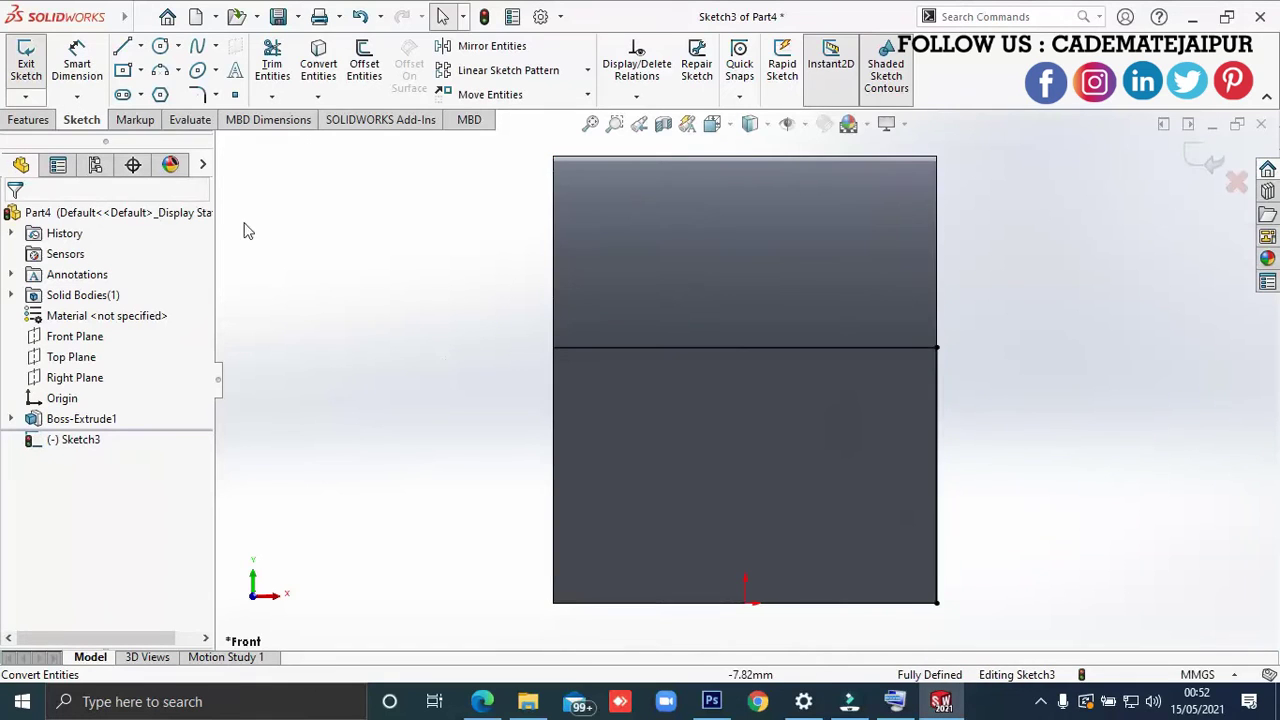
- Convert the curved outer edge of the rounded end face, then return to a fitted front view
left_click(318, 62)
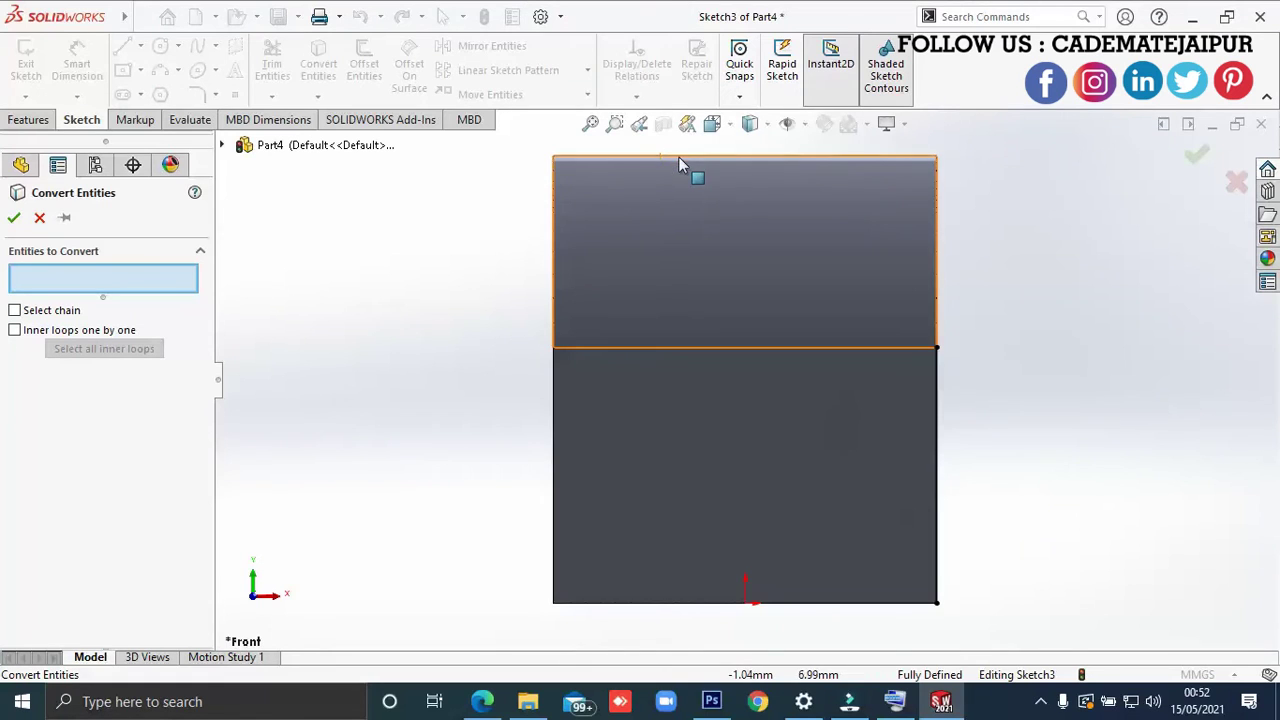
middle_click_drag(696, 175, 921, 198)
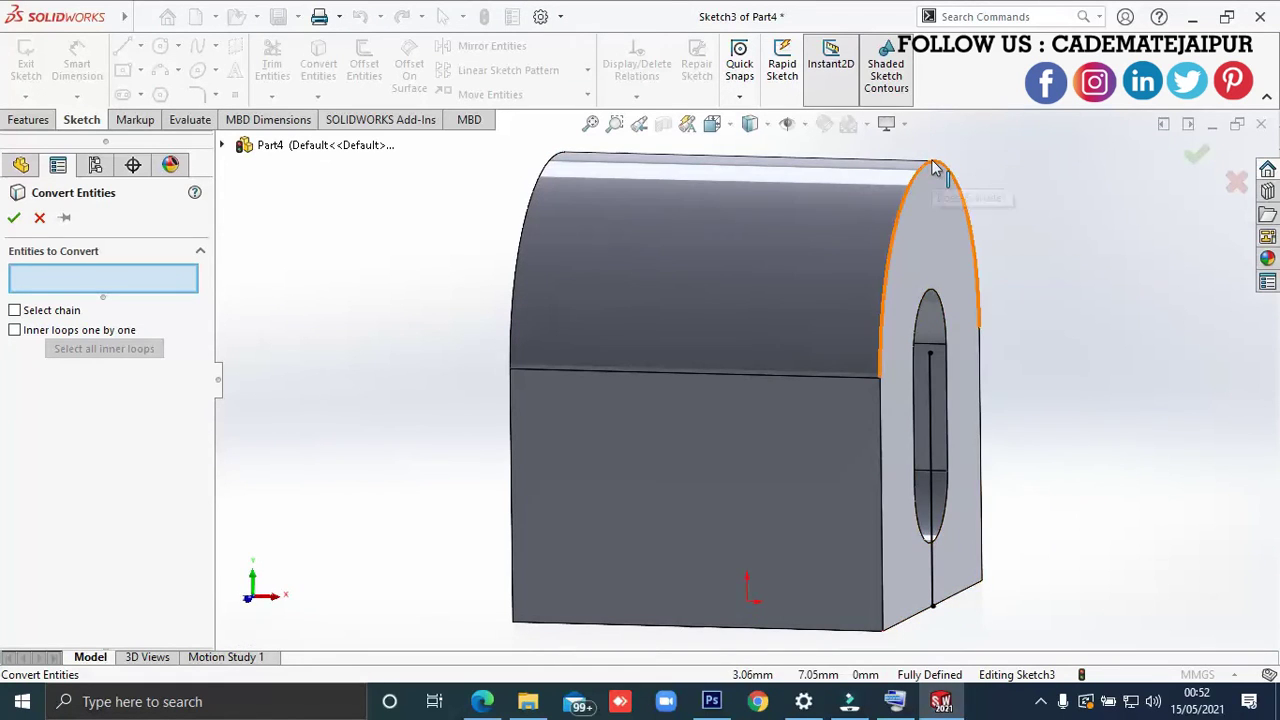
left_click(932, 168)
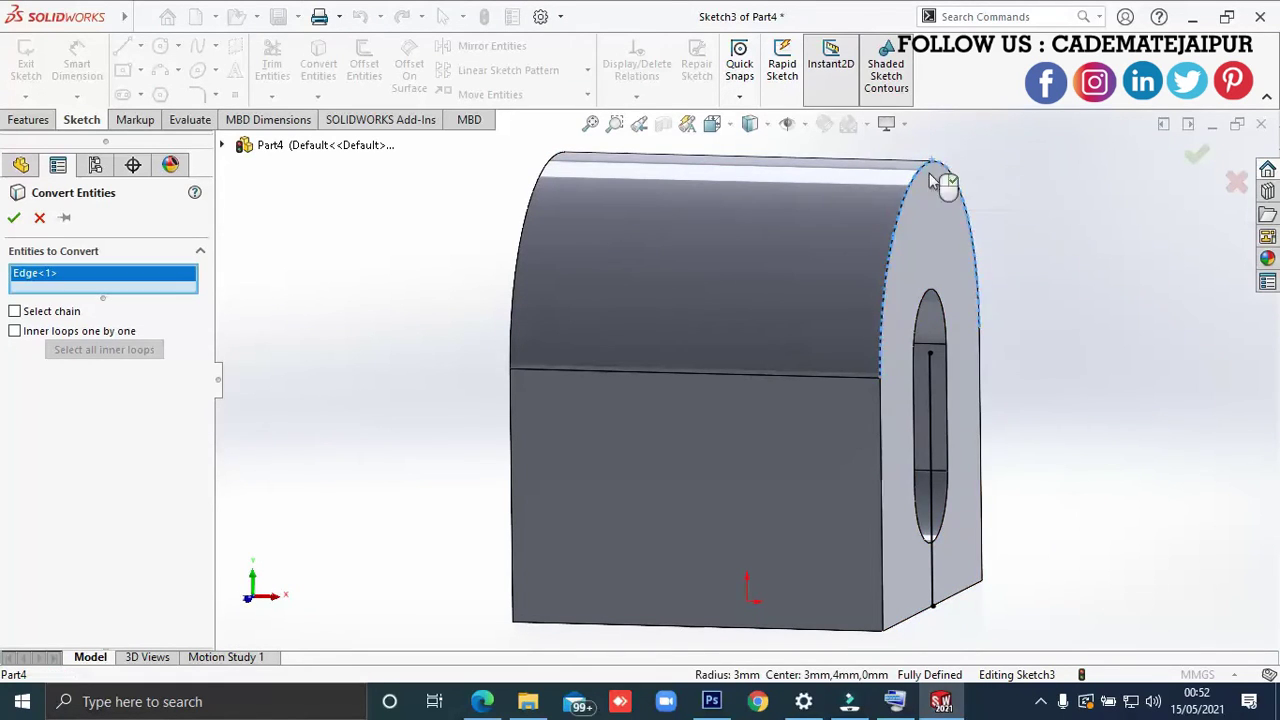
left_click(17, 217)
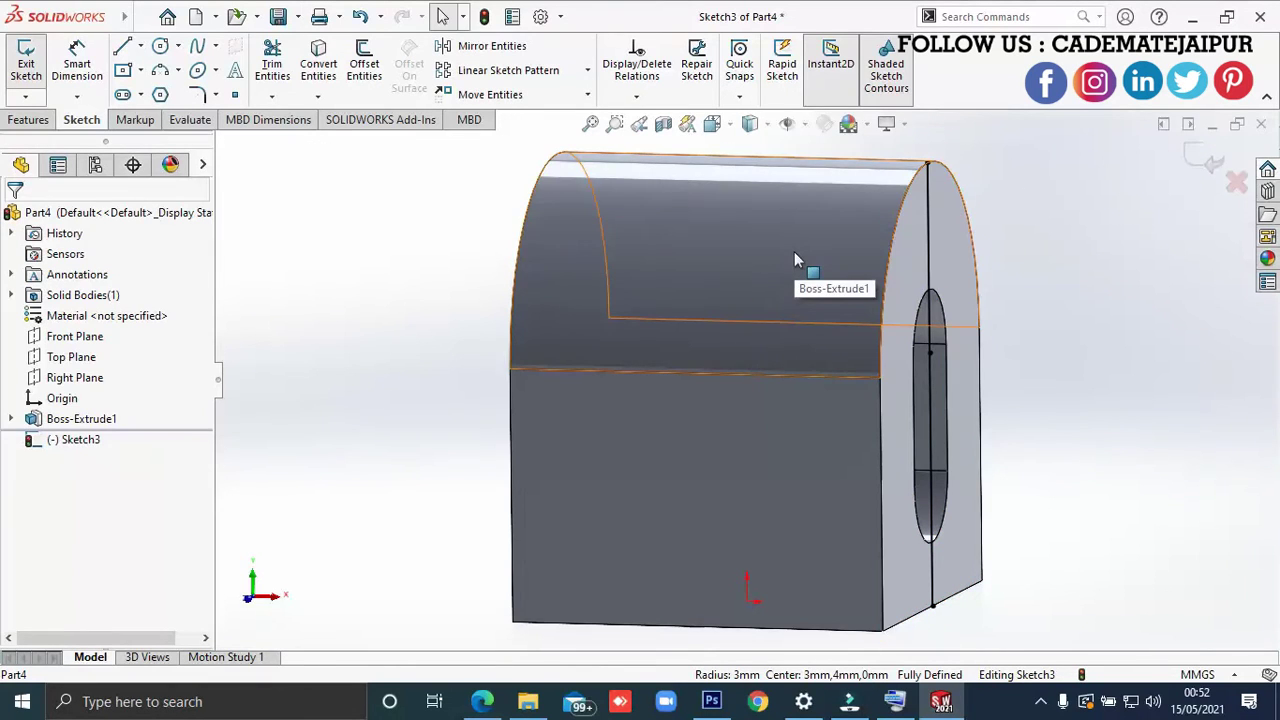
key("ctrl+7")
key("ctrl+1")
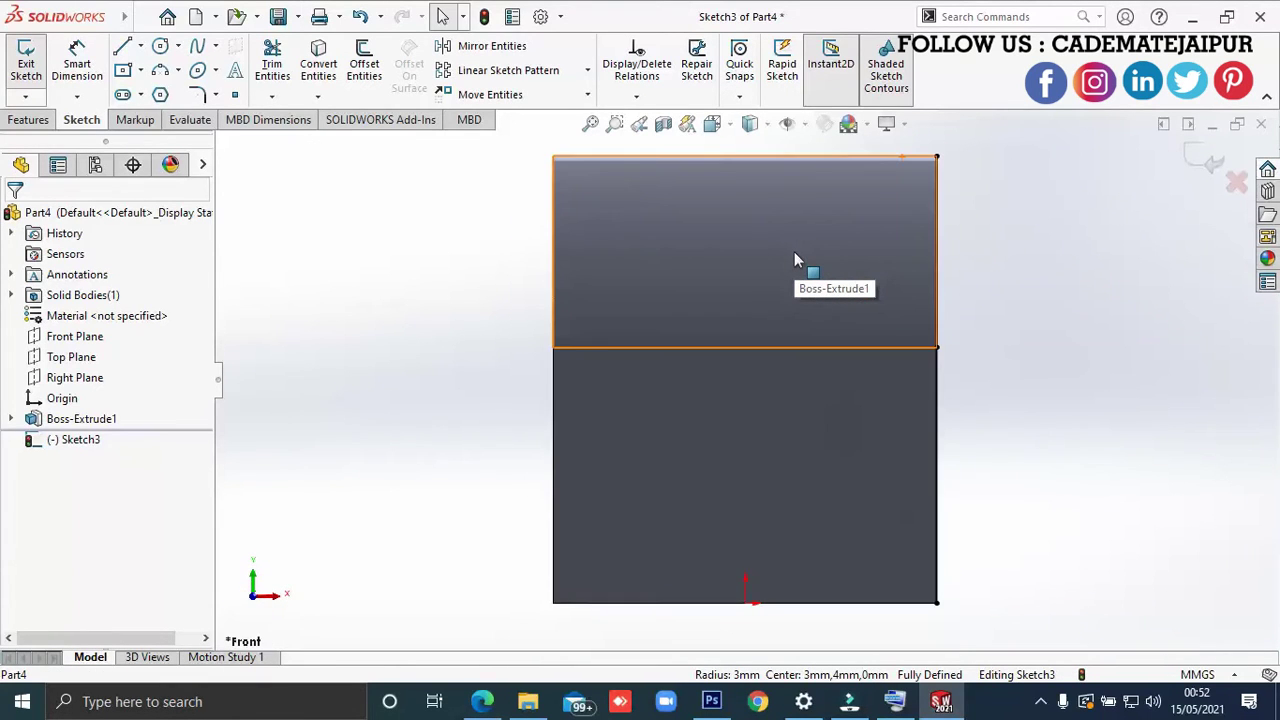
key("z")
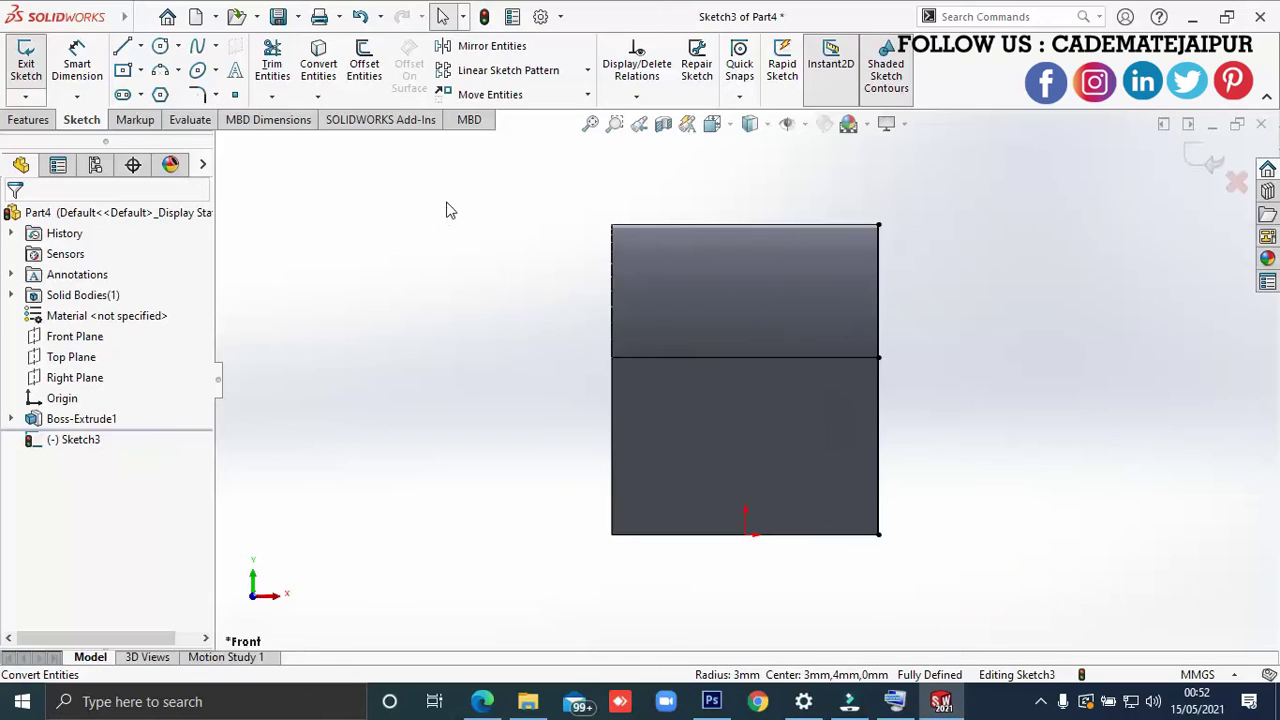
- Make the lines along the block's right edge construction geometry
left_click_drag(849, 194, 950, 535)
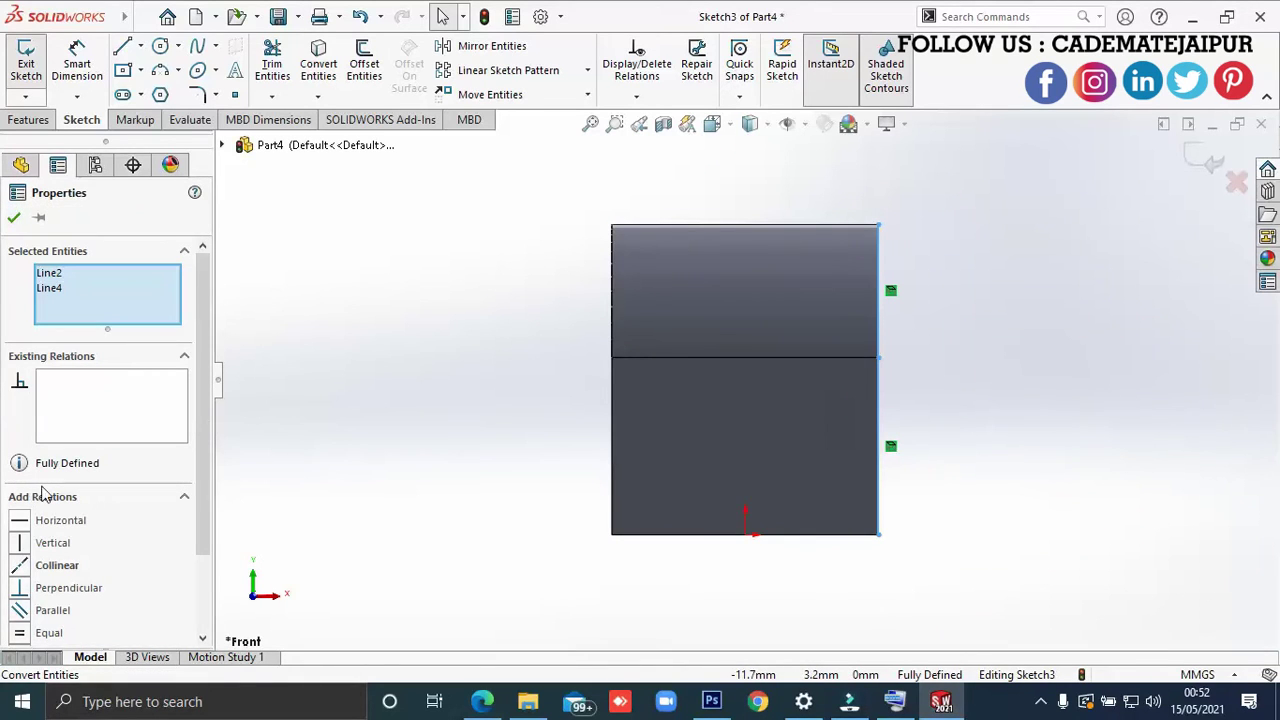
scroll(203, 450, "down", 2)
left_click(41, 608)
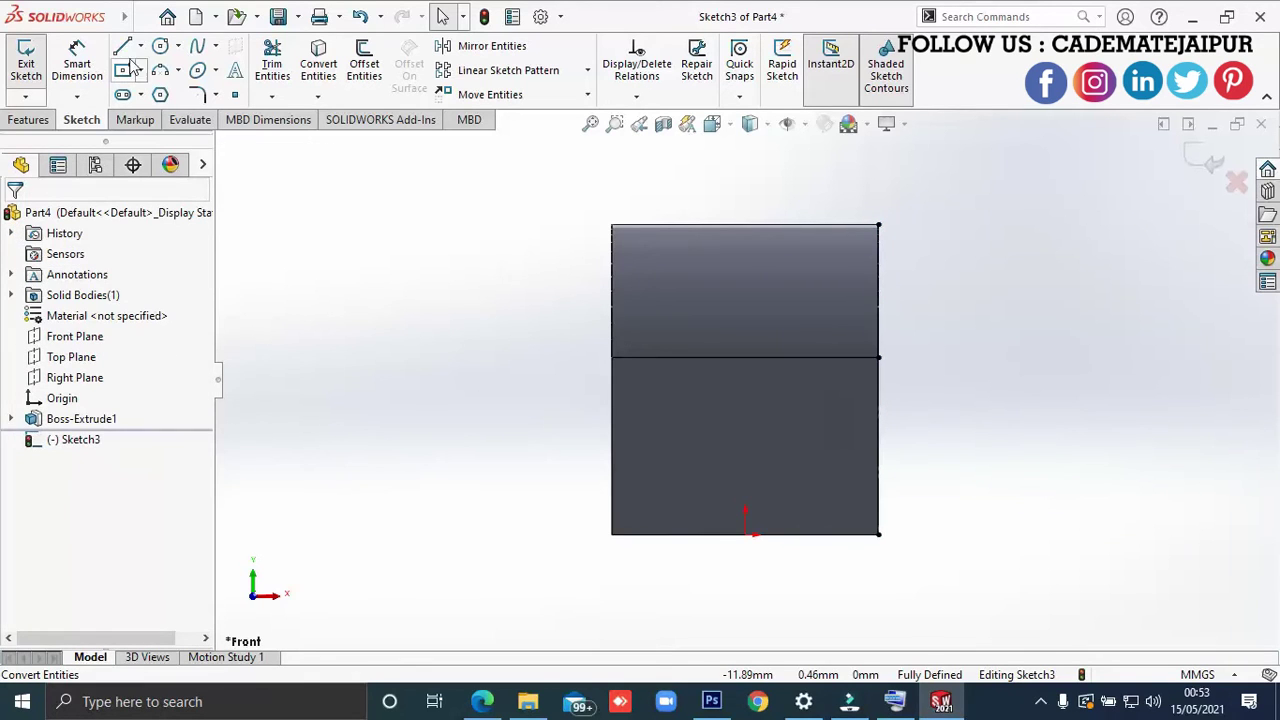
left_click(141, 70)
- Draw a corner rectangle from the top-right corner and dimension its vertical line 1.00 from the left edge
left_click(160, 92)
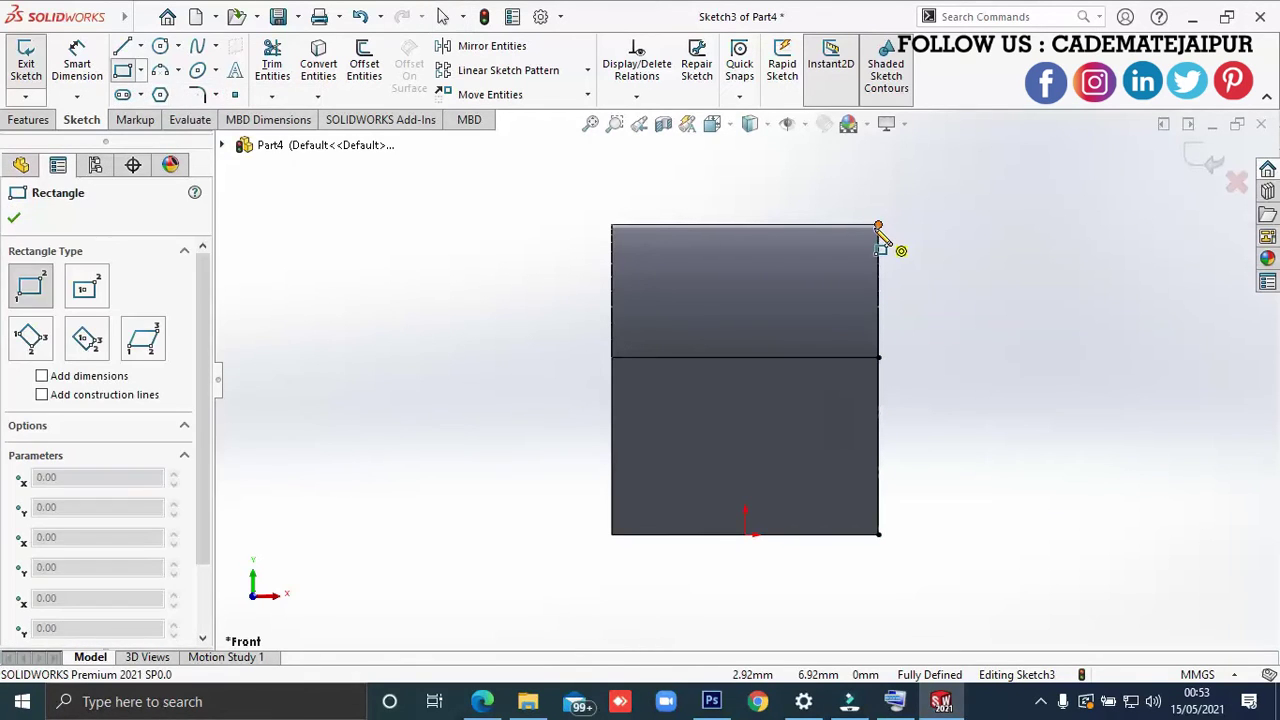
left_click(878, 226)
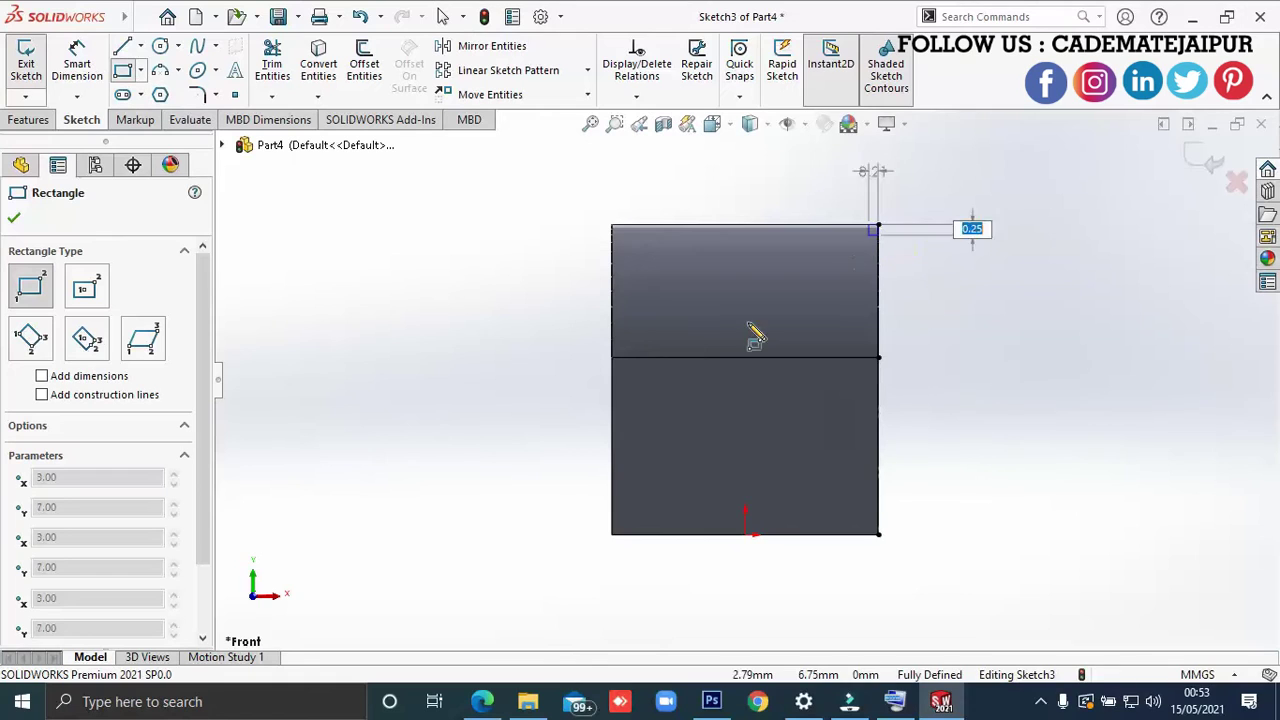
left_click(660, 397)
key("Escape")
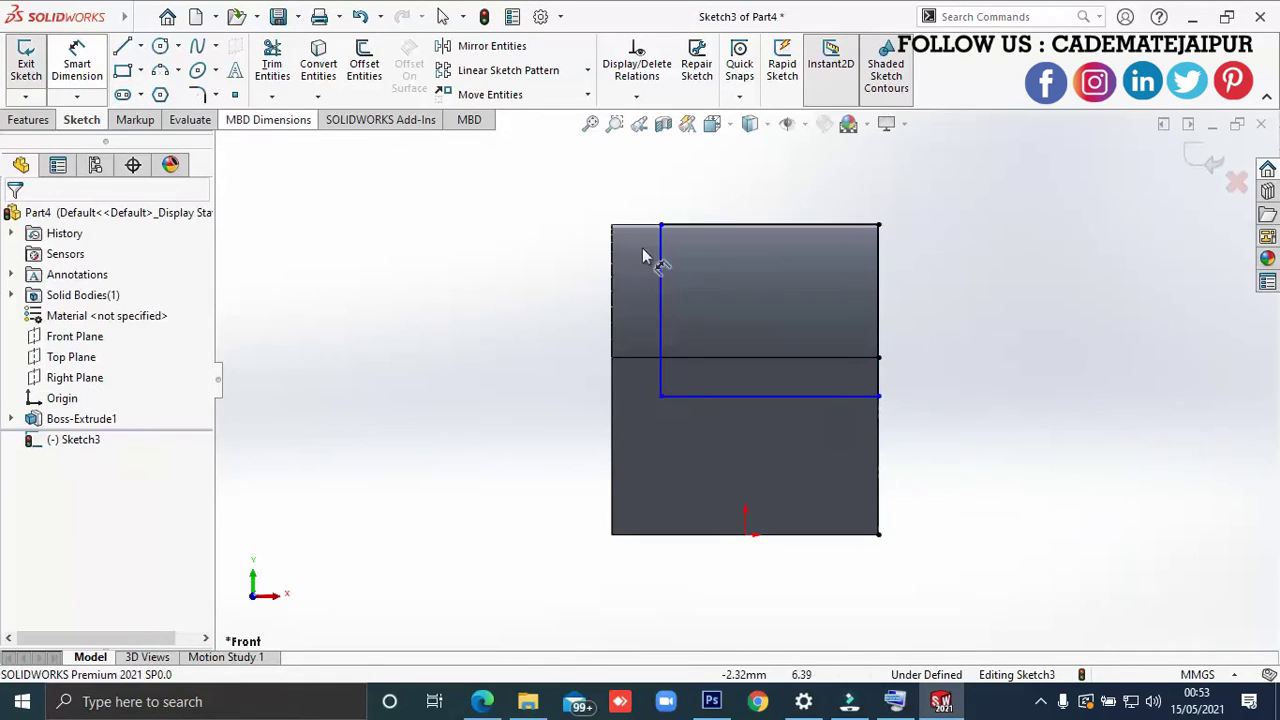
left_click(614, 262)
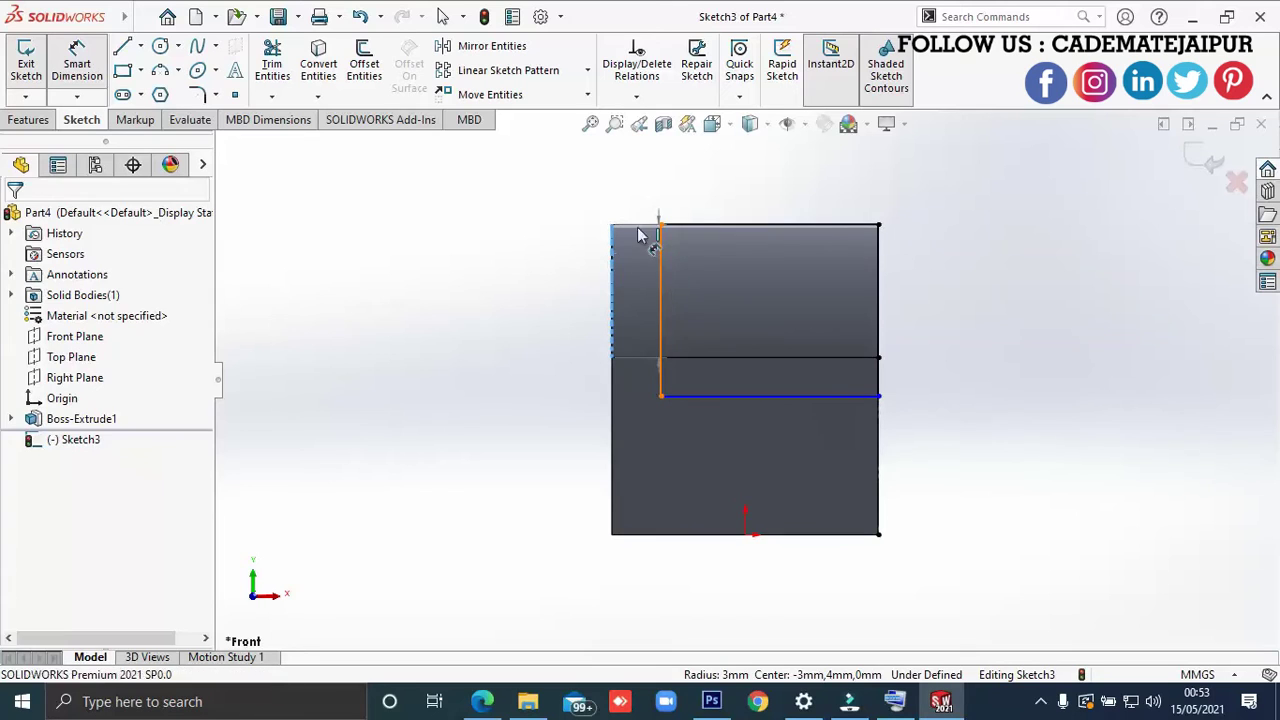
left_click(660, 245)
left_click(517, 190)
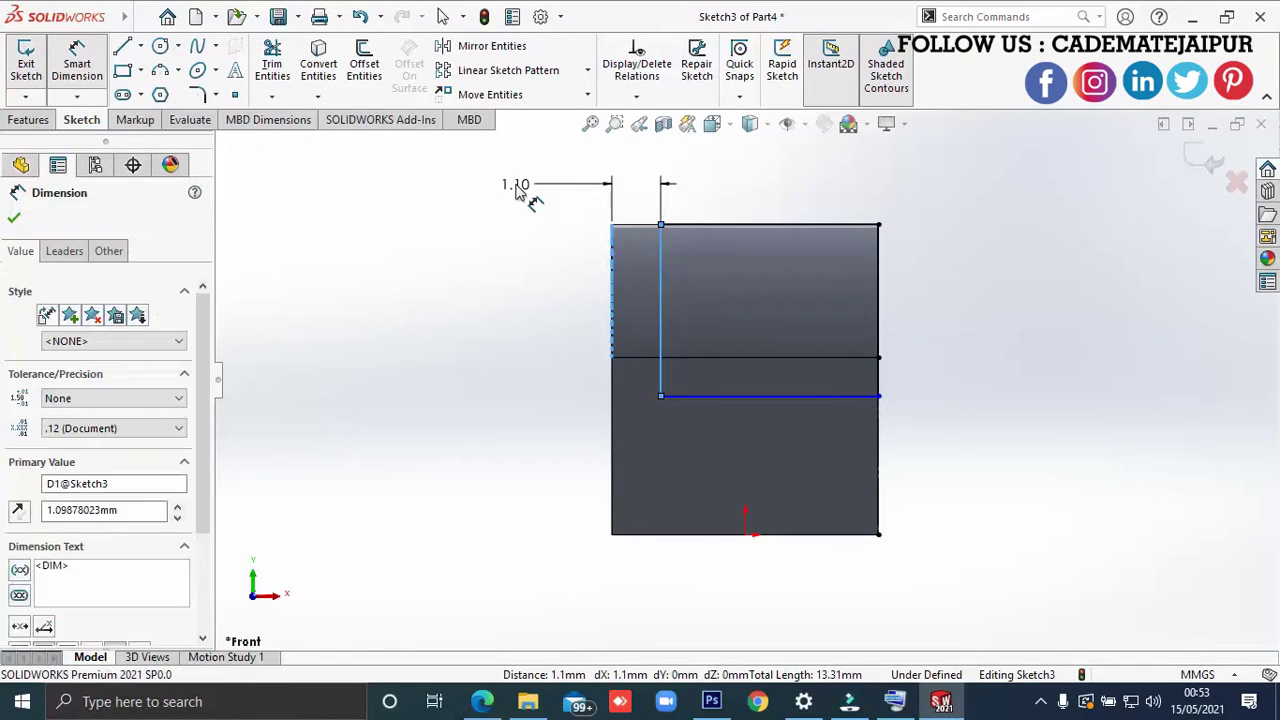
key("alt+Tab")
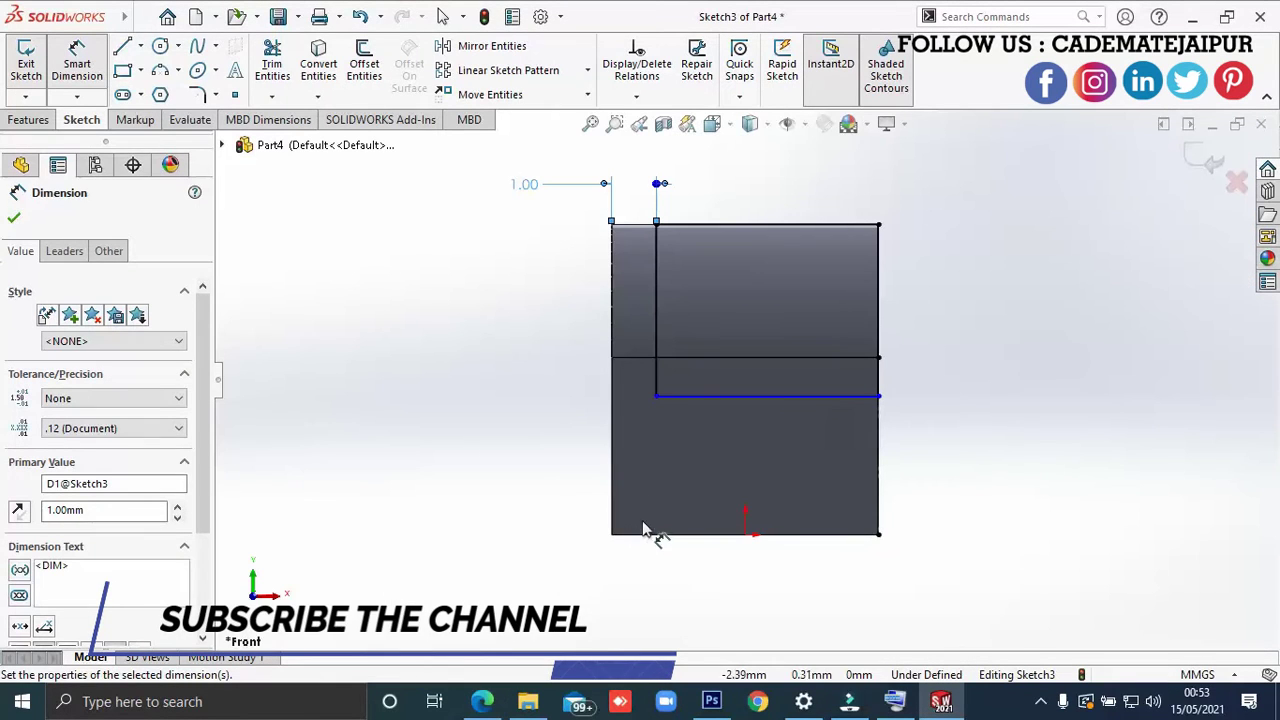
- Draw a lower-right corner rectangle and dimension the step 2.00 wide
left_click(122, 70)
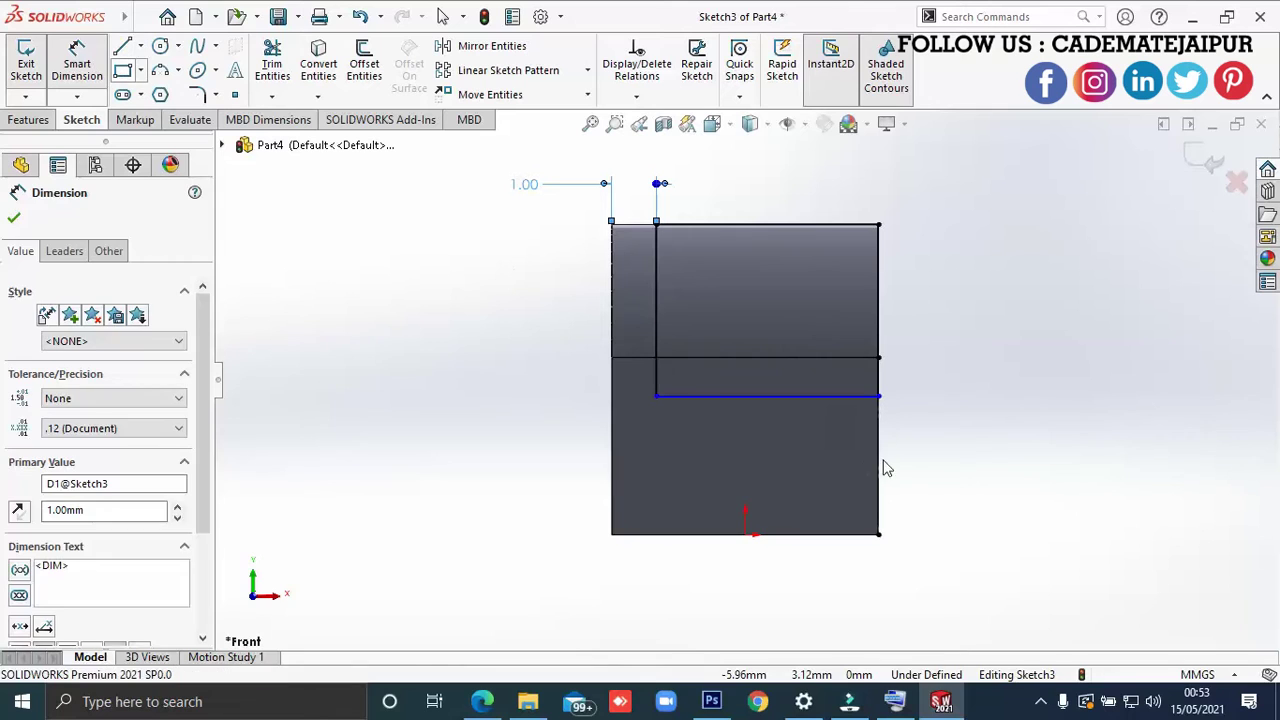
left_click(878, 397)
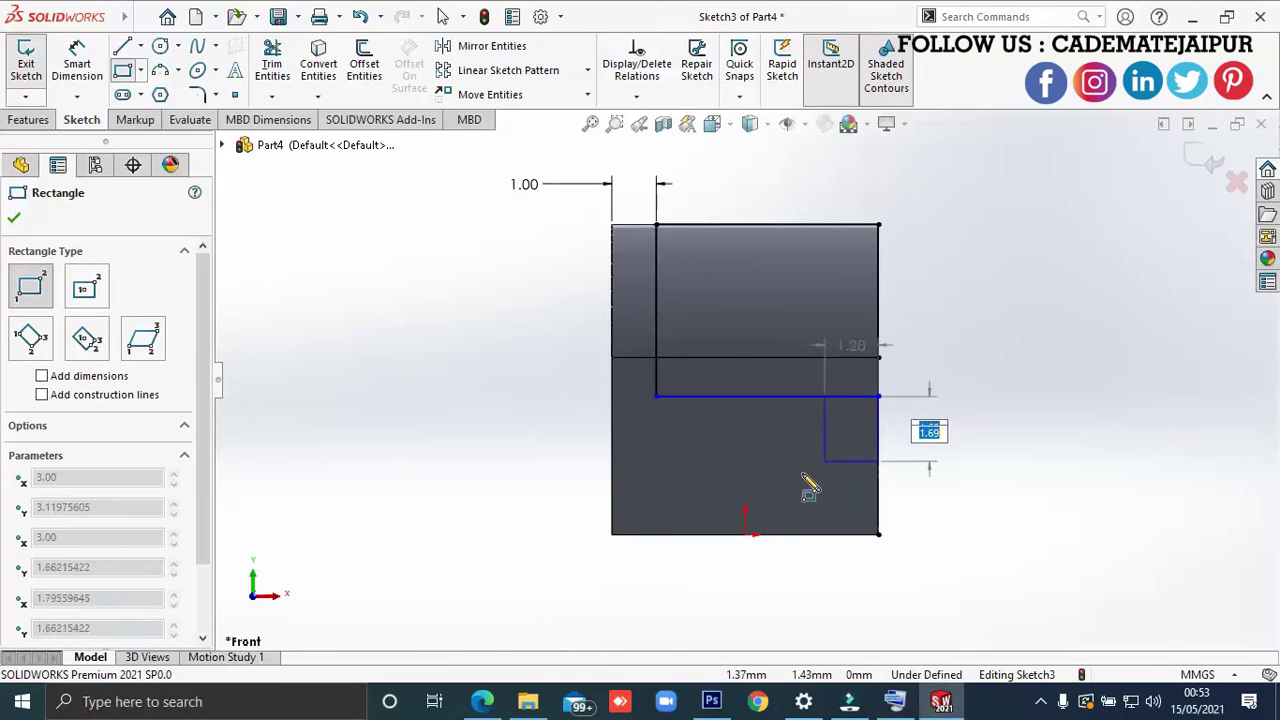
left_click(787, 477)
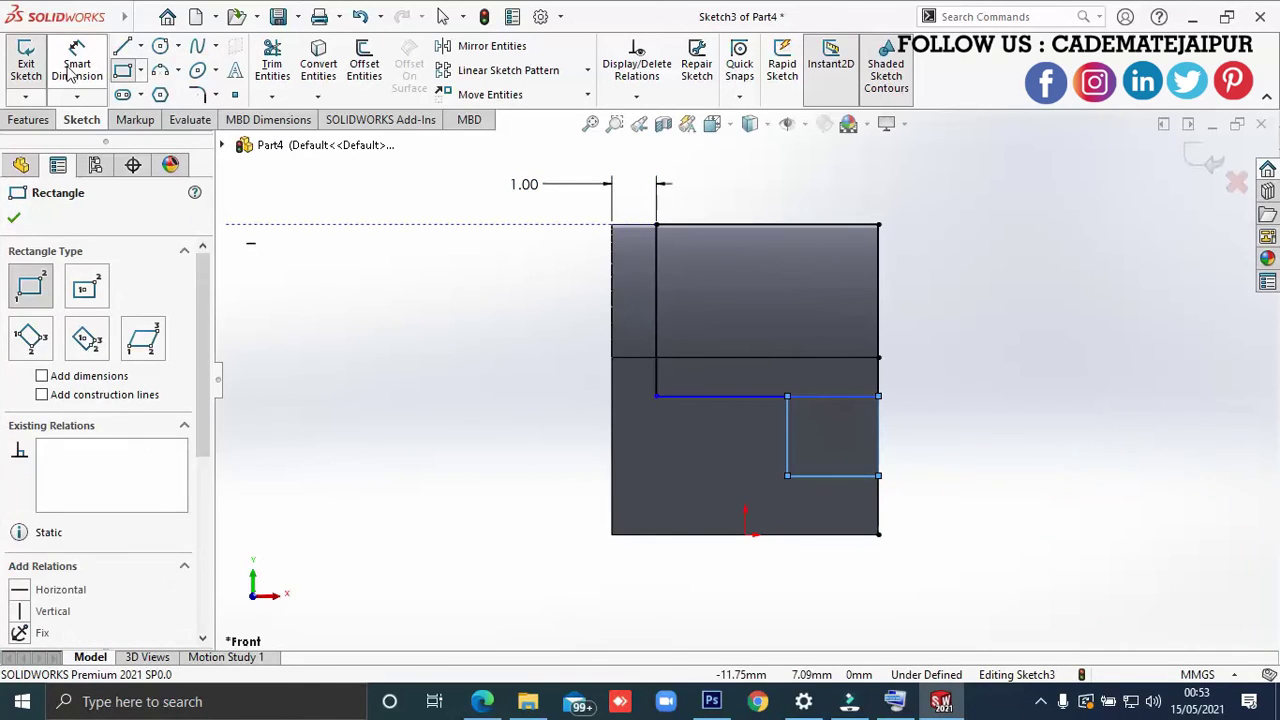
key("Escape")
left_click(822, 477)
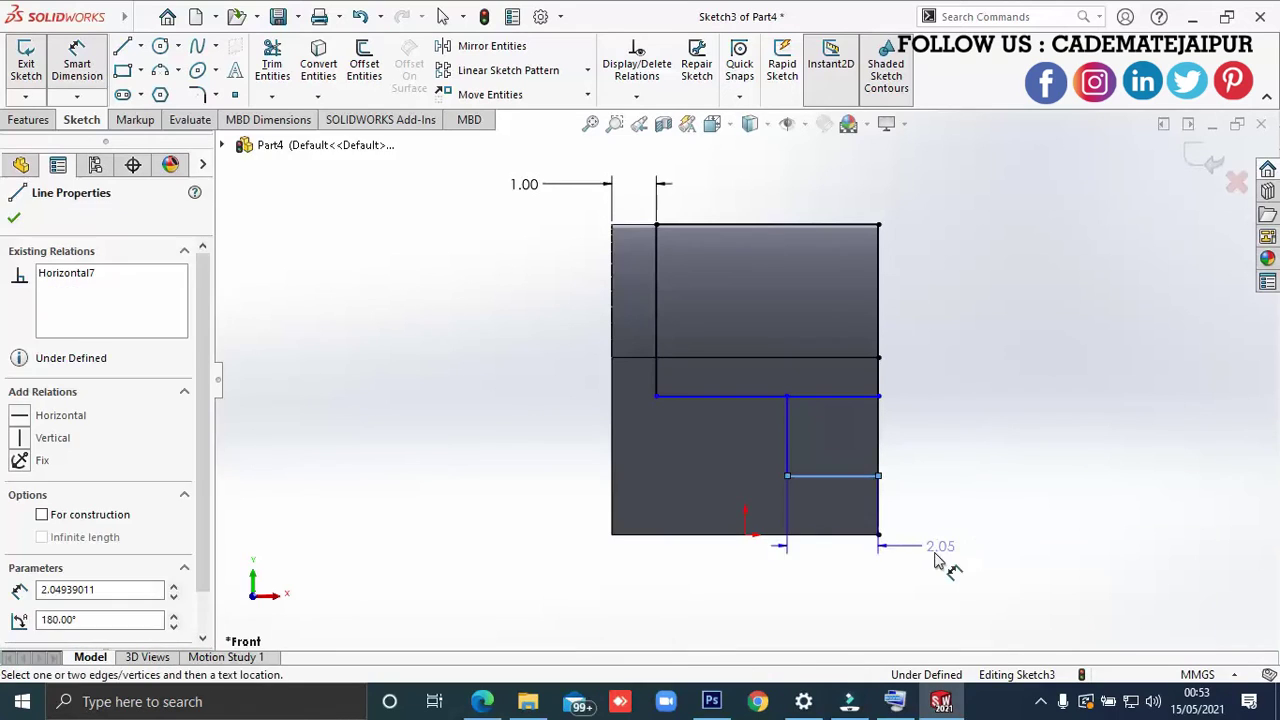
left_click(928, 565)
type("2")
key("Return")
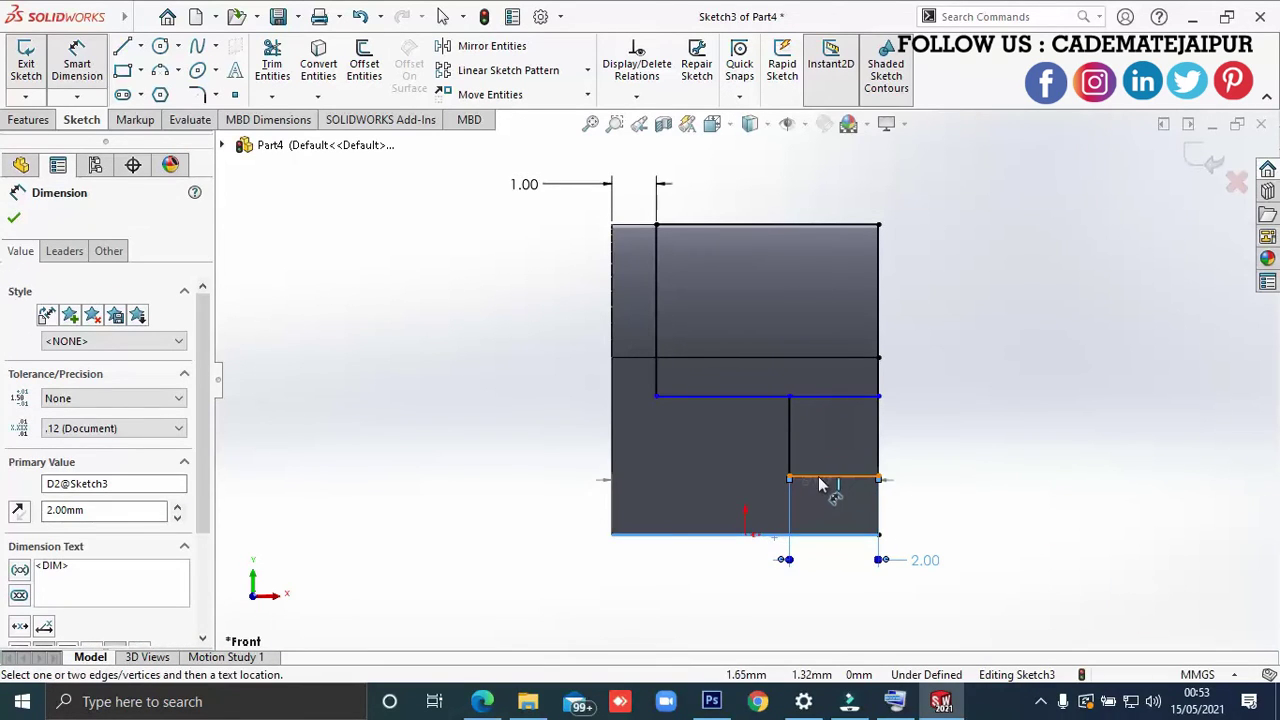
- Dimension the step 1.00 high, then check the exercise drawing
left_click(834, 479)
left_click(840, 517)
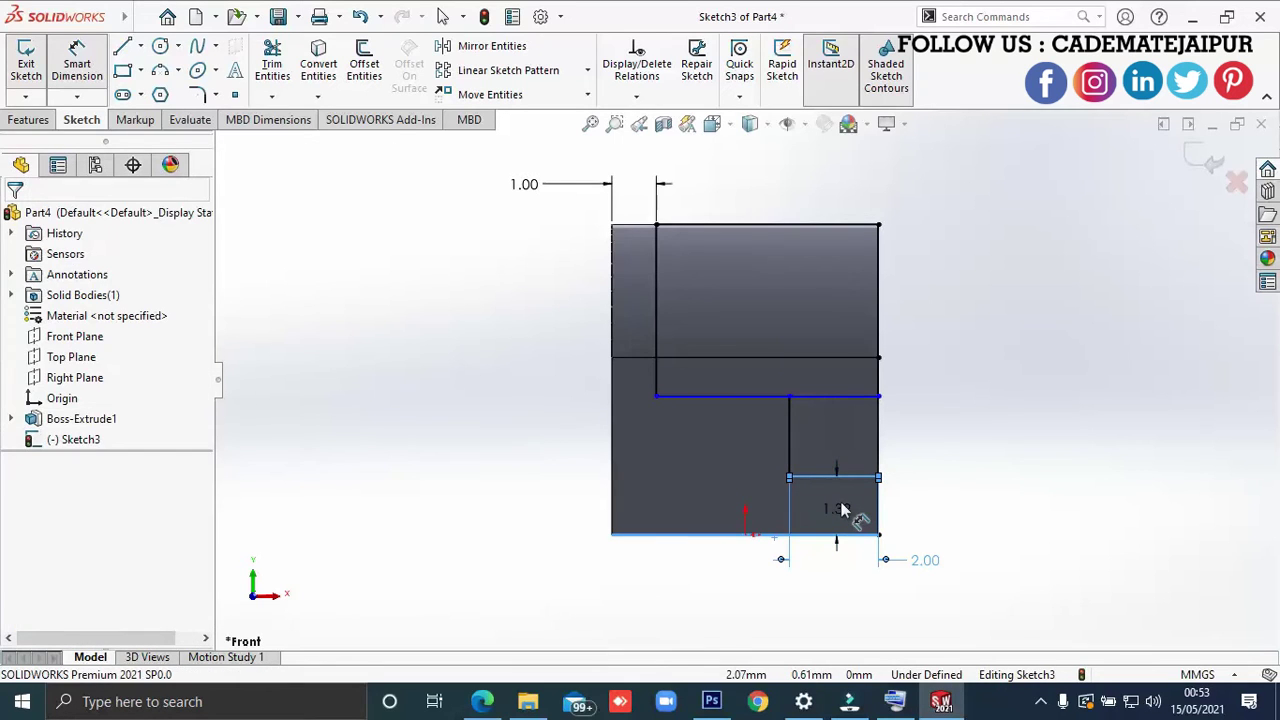
left_click(838, 514)
type("1")
key("Return")
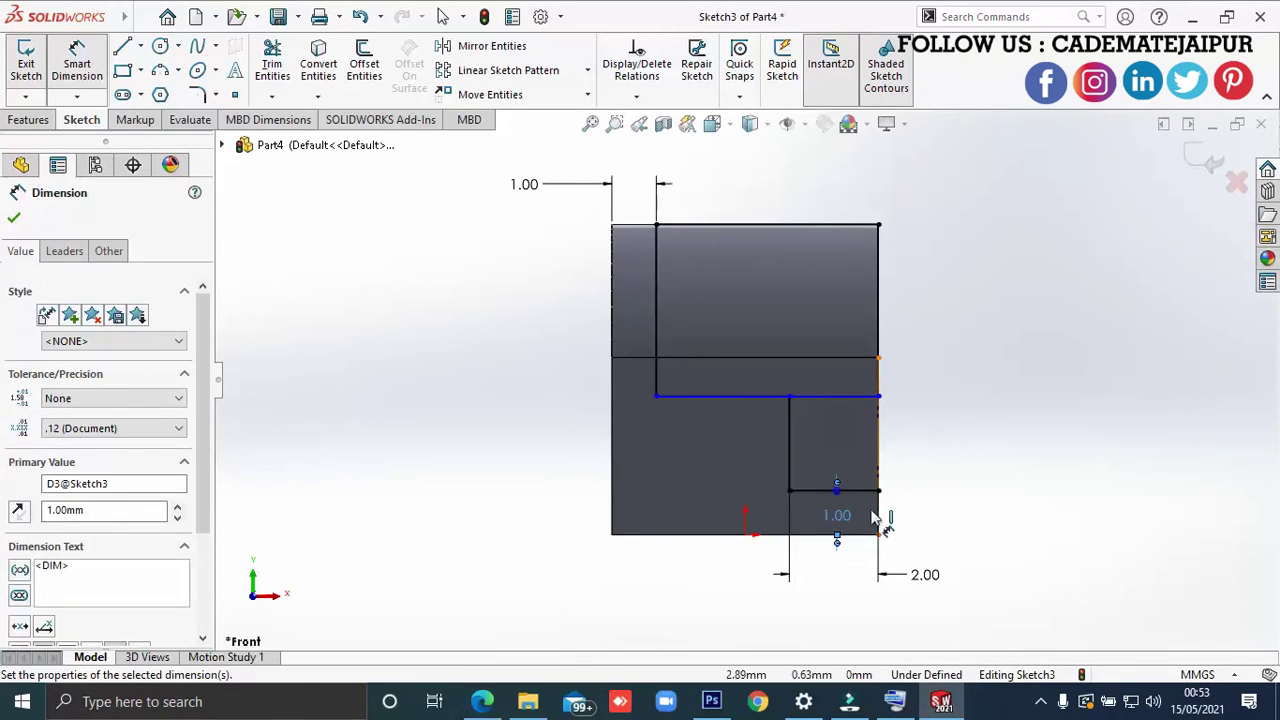
key("alt+Tab")
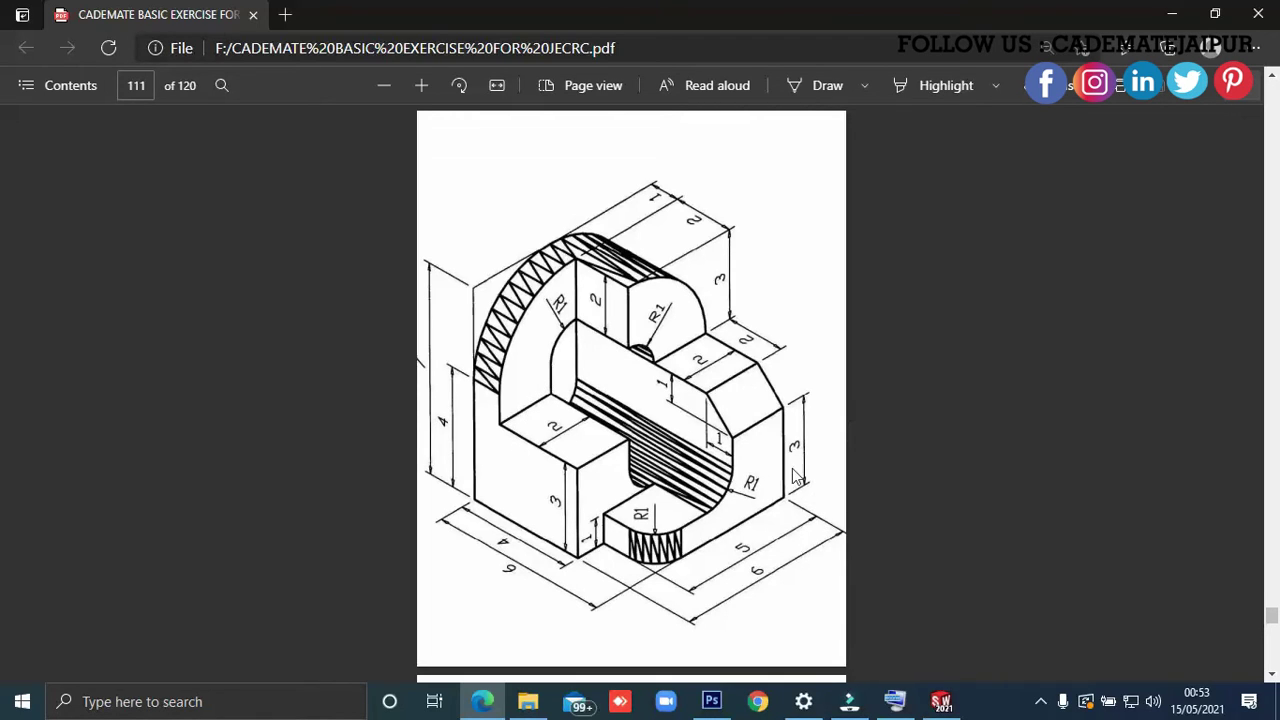
- Return from the PDF exercise drawing to Sketch3 in SOLIDWORKS
key("alt+Tab")
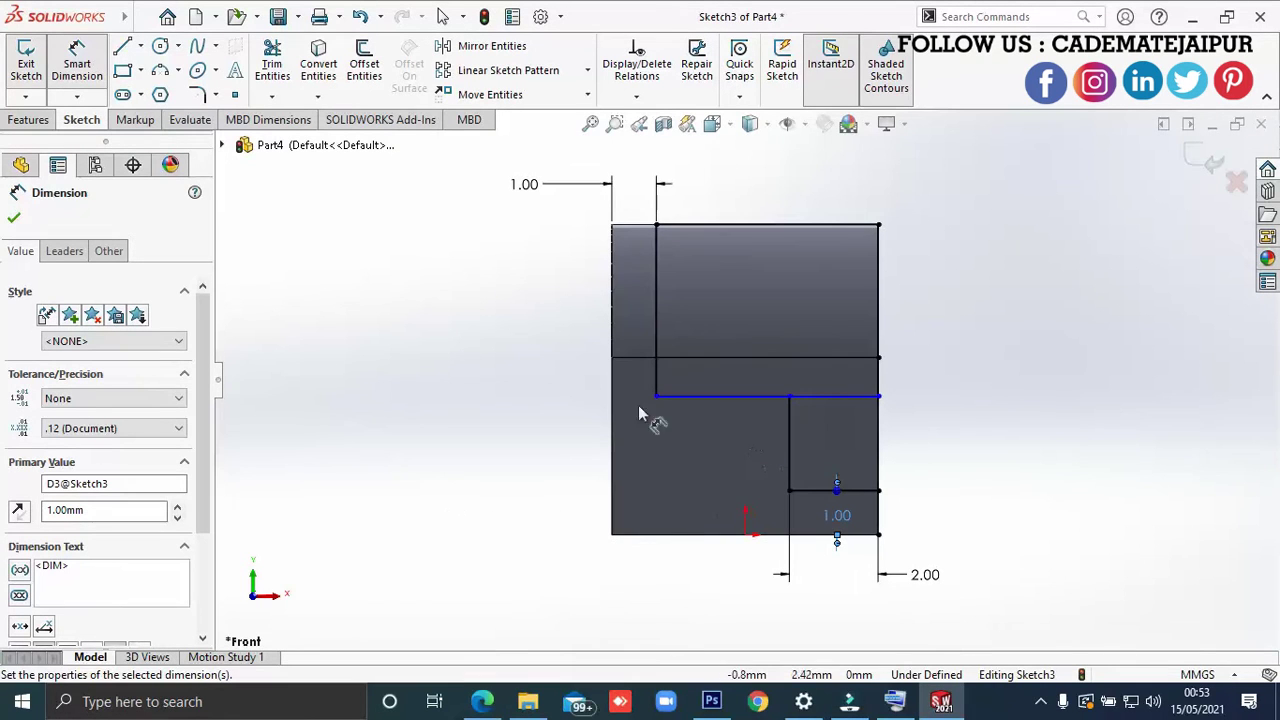
- Dimension the upper line 3.00 above the bottom edge and trim the leftover right line
left_click(678, 536)
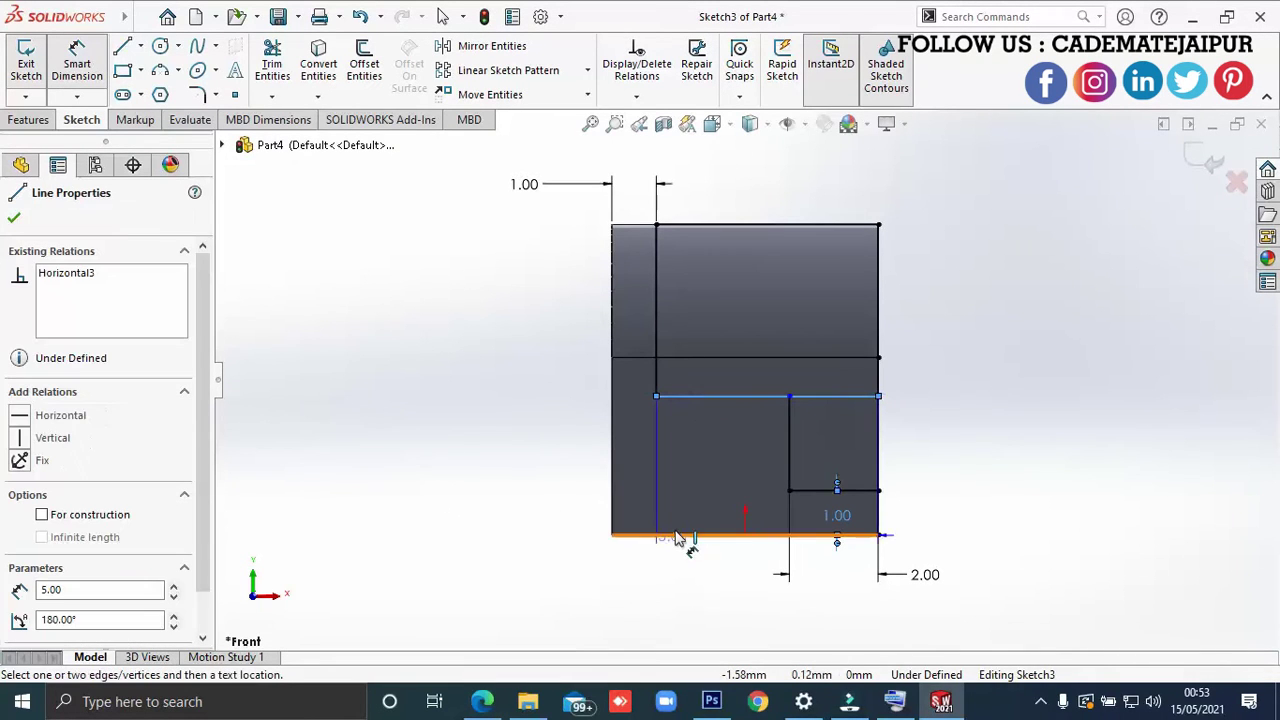
left_click(684, 535)
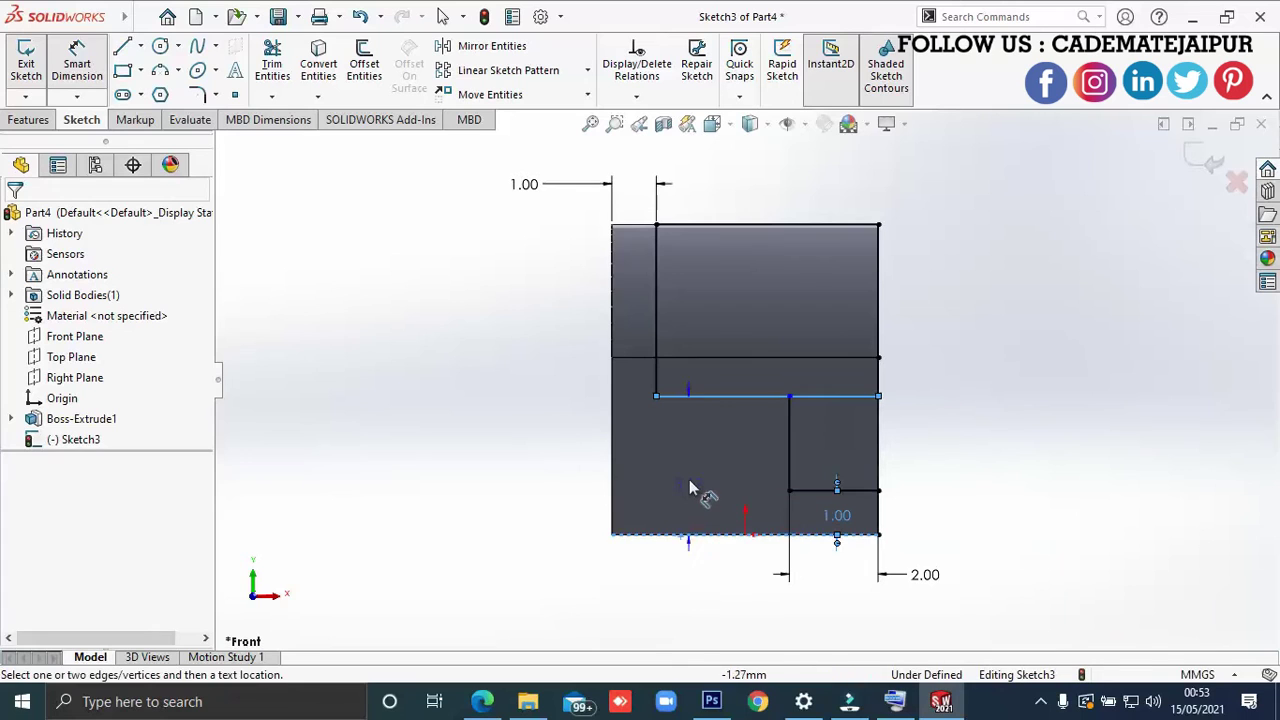
left_click(689, 476)
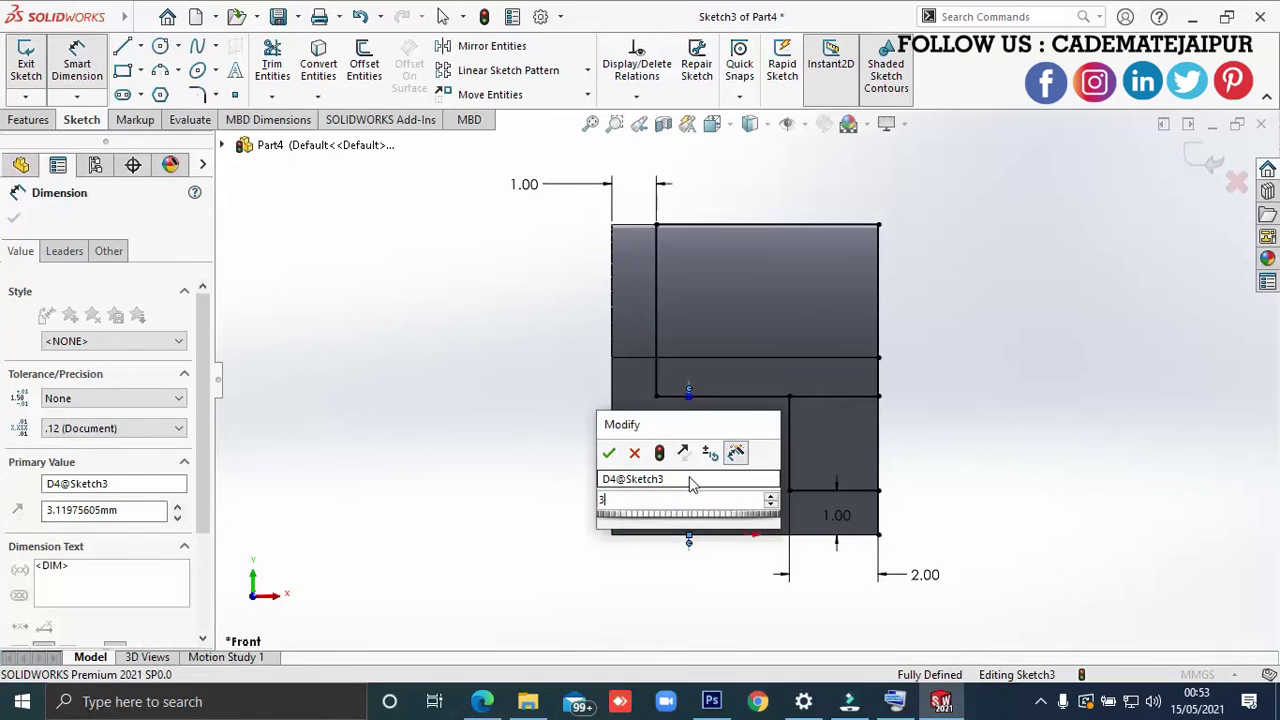
key("Return")
left_click(272, 63)
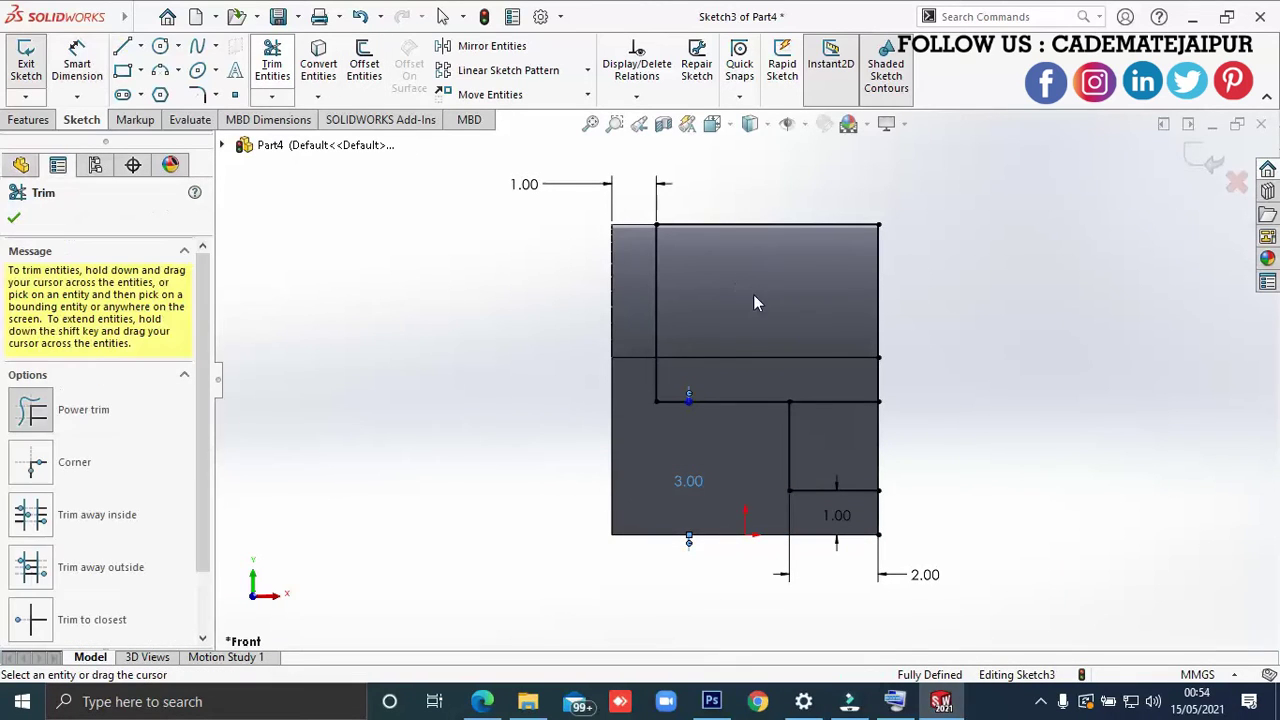
scroll(831, 411, "down", 2)
left_click_drag(841, 378, 842, 412)
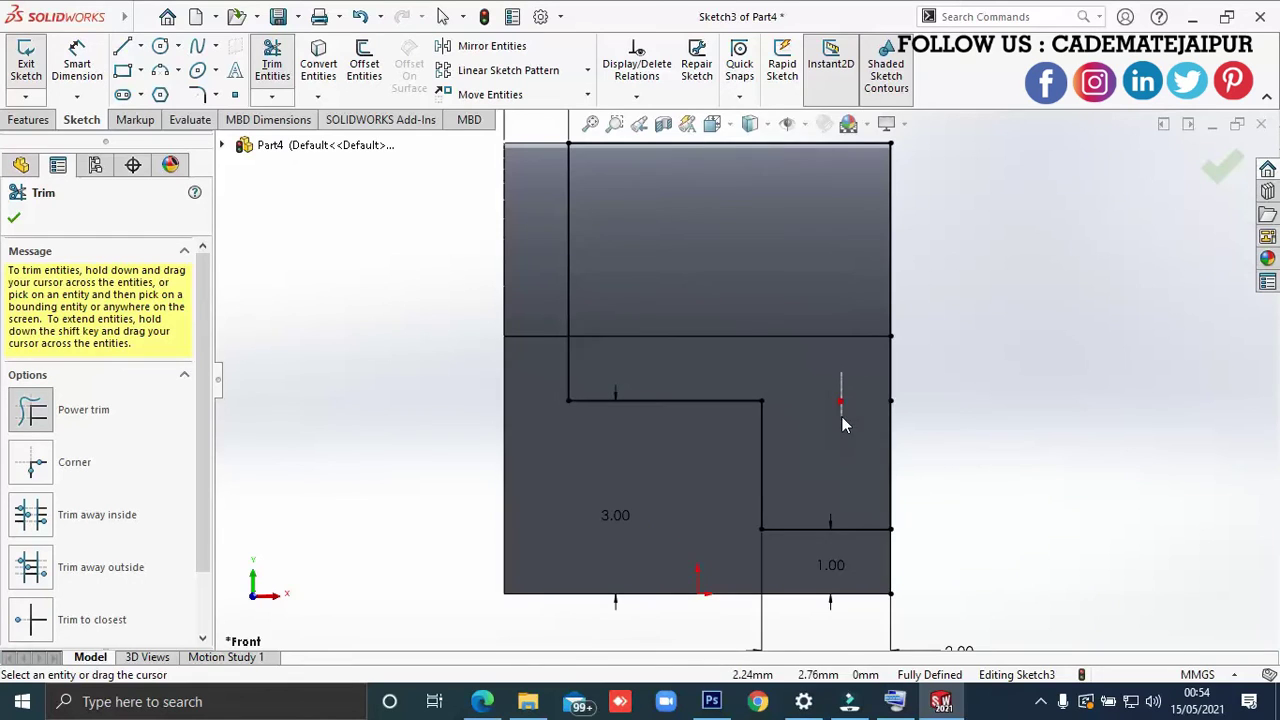
scroll(786, 418, "up", 1)
scroll(786, 418, "up", 2)
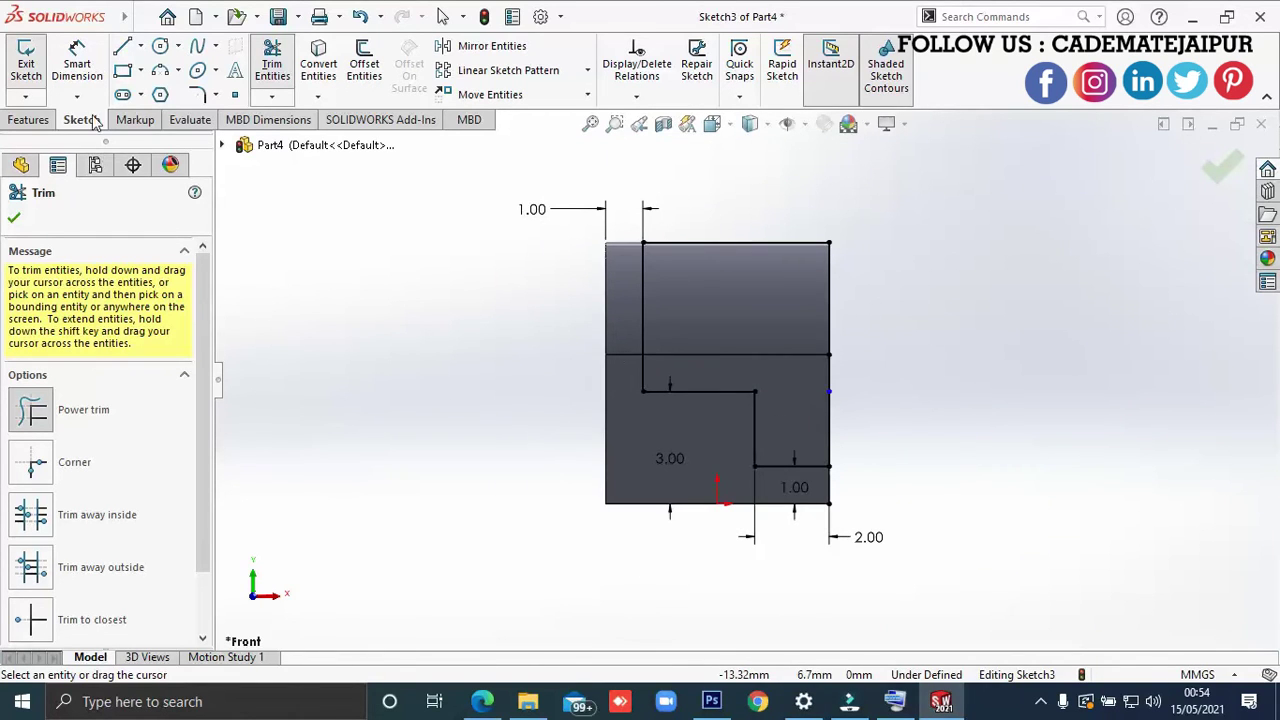
- Cut-extrude the stepped profile 6.00 mm, reversed into the block, and inspect it isometrically
left_click(26, 63)
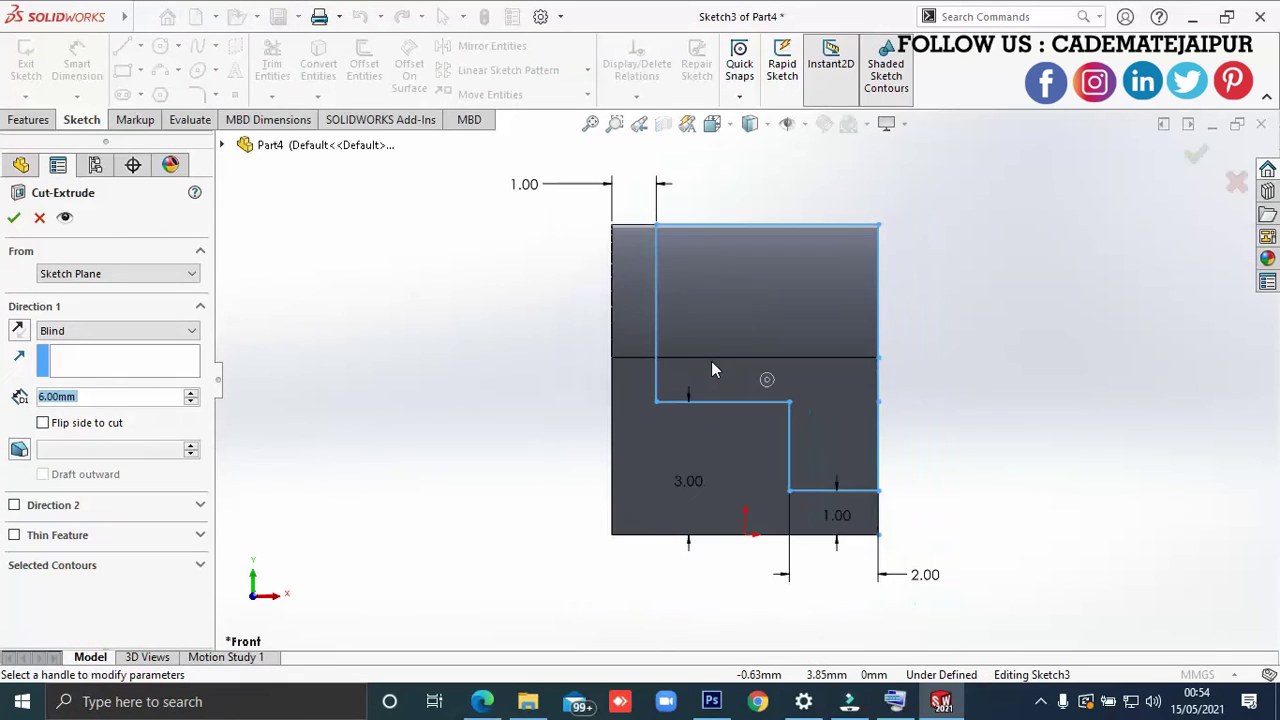
left_click(18, 331)
left_click(13, 216)
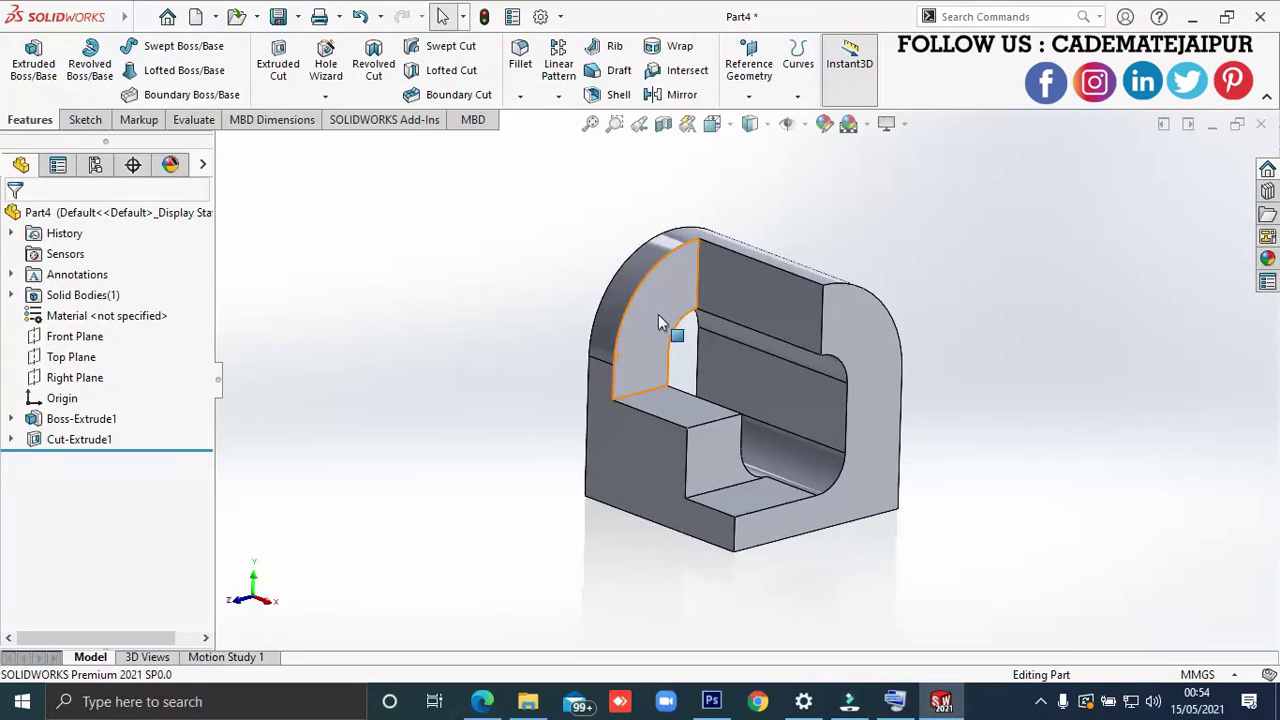
key("ctrl+7")
middle_click_drag(660, 322, 776, 482)
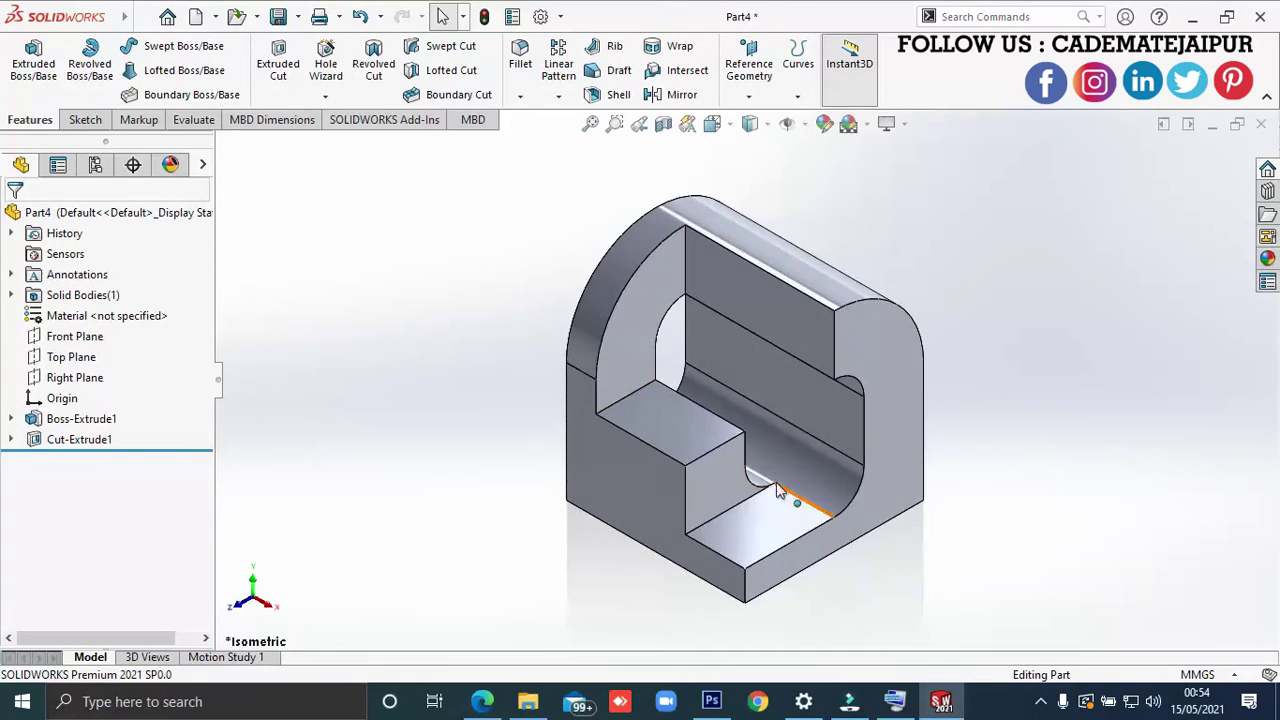
key("alt+Tab")
key("alt+Tab")
key("alt+Tab")
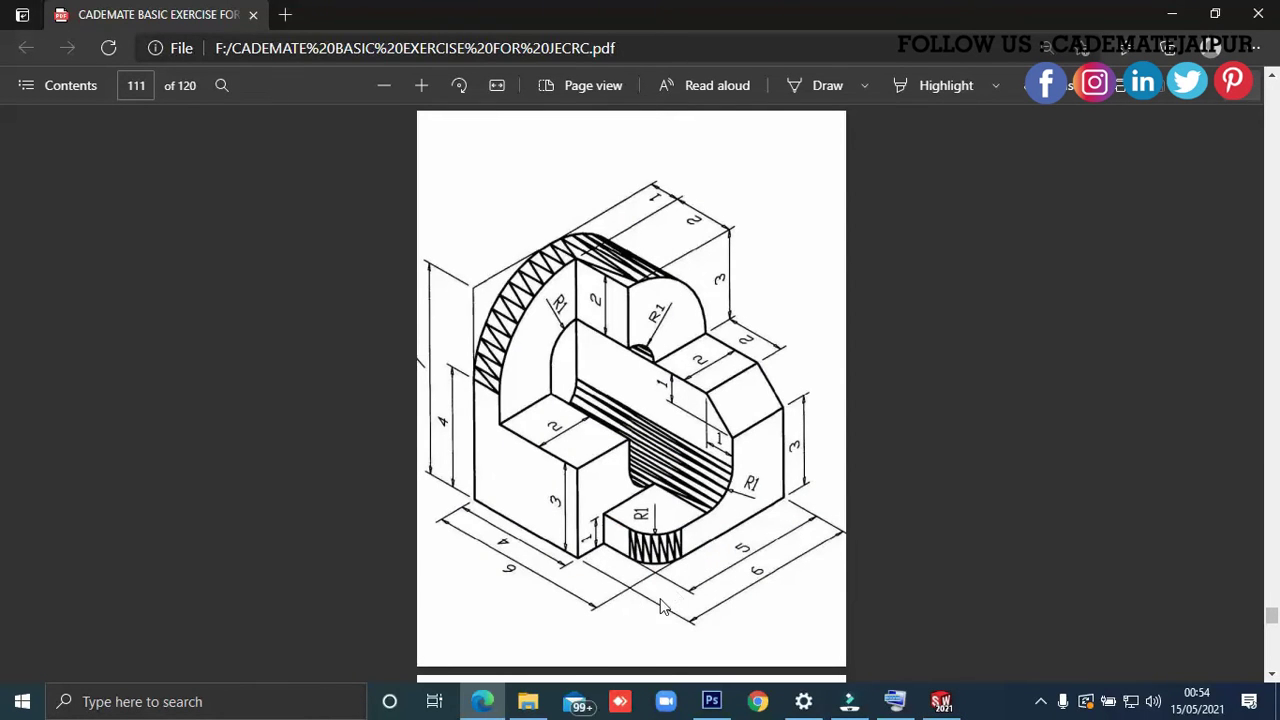
key("alt+Tab")
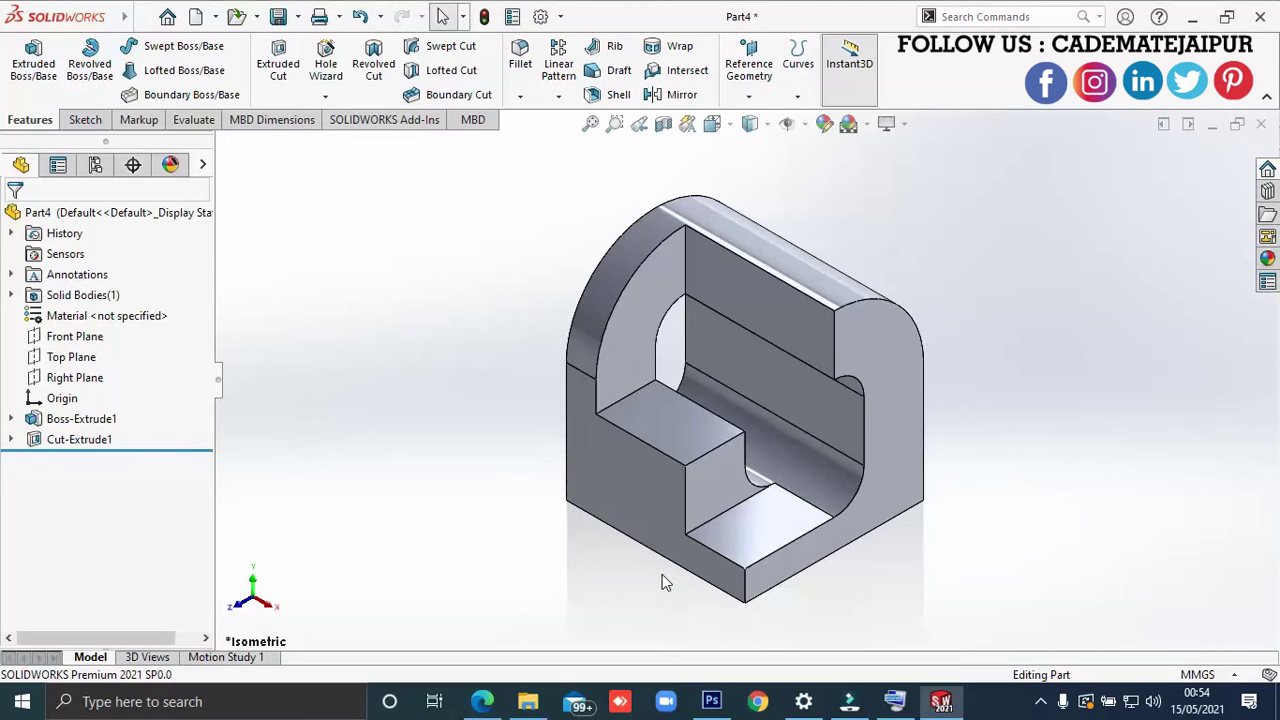
- Start a sketch on the cut's bottom face and draw a small corner rectangle at its corner
left_click(707, 538)
scroll(432, 305, "down", 2)
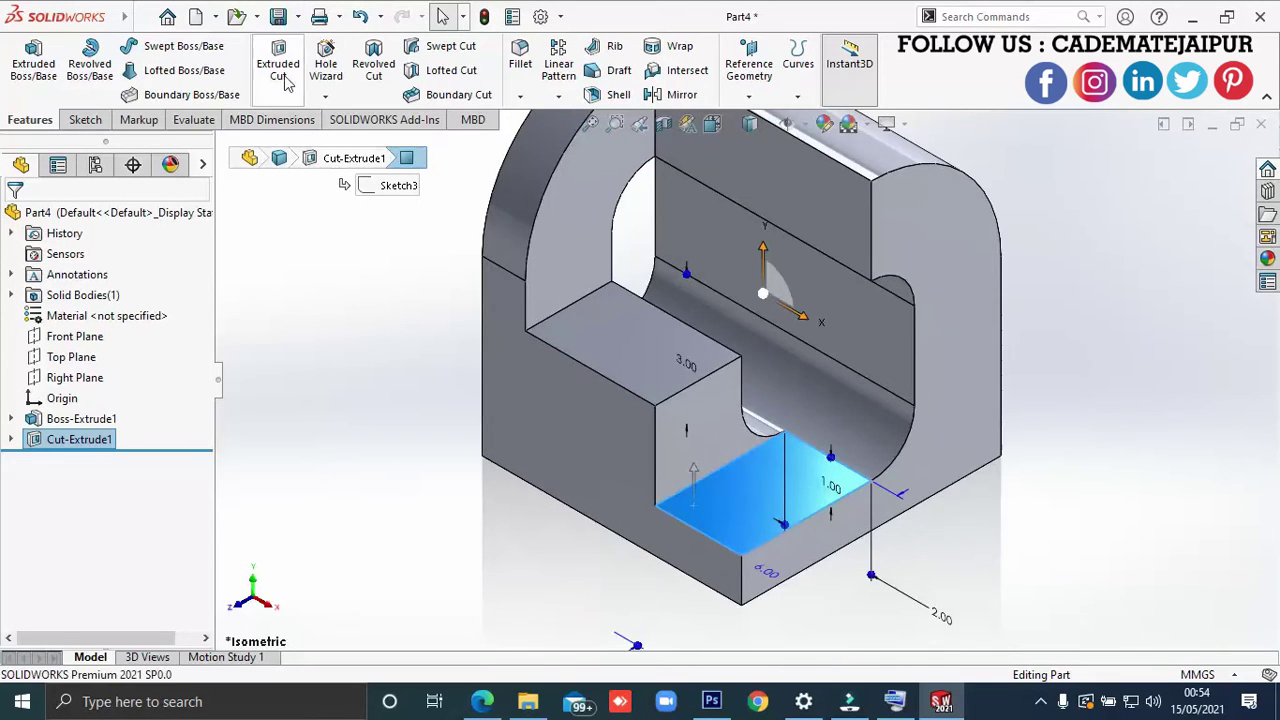
left_click(278, 65)
left_click(142, 72)
left_click(186, 91)
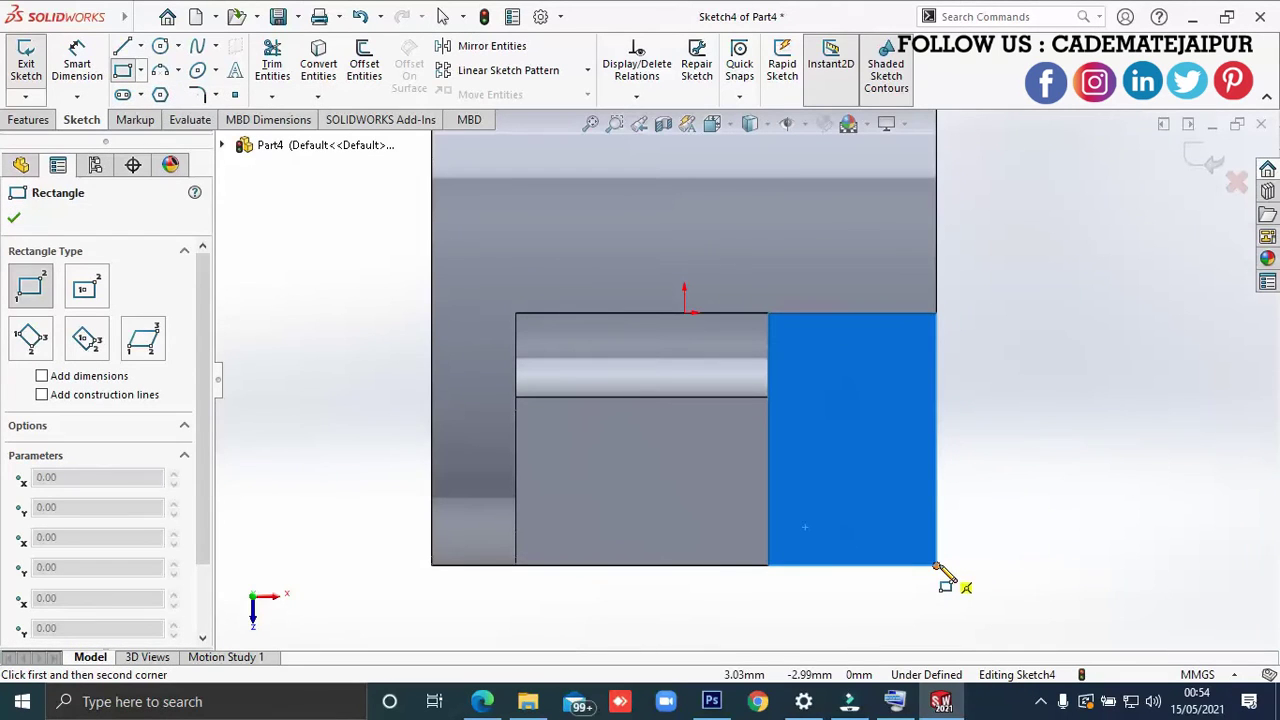
left_click(936, 565)
left_click(863, 495)
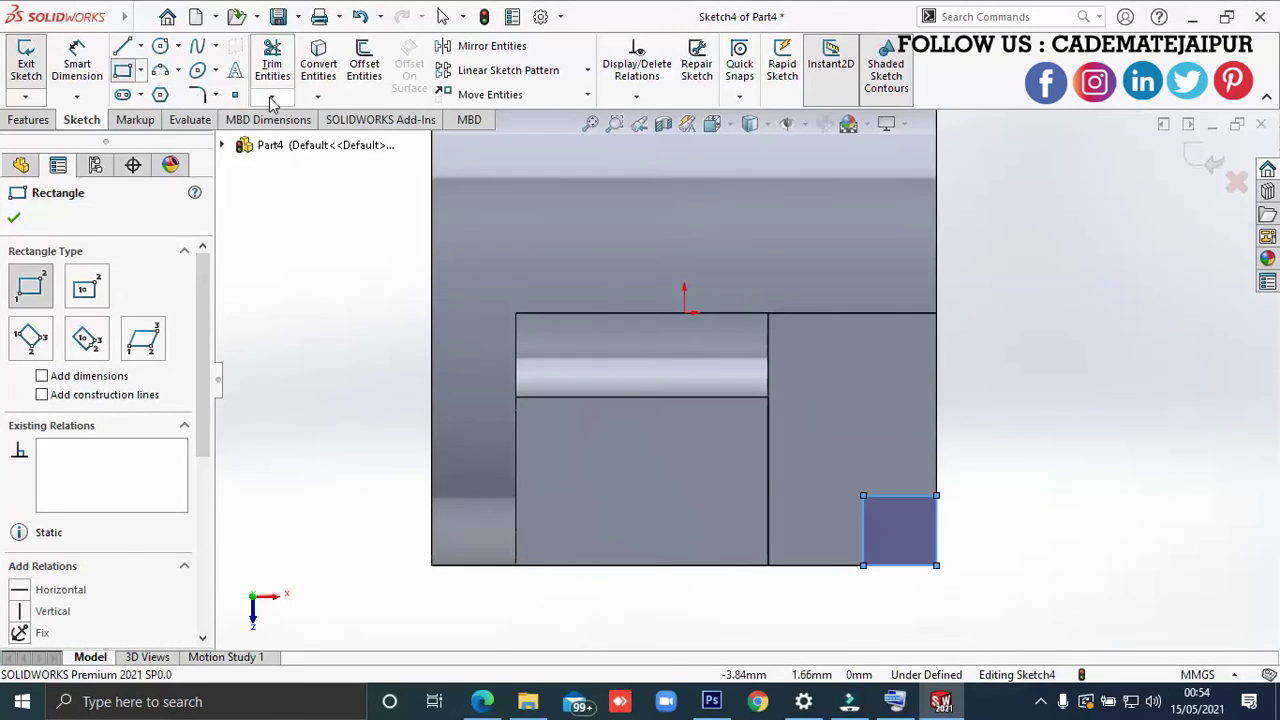
key("Escape")
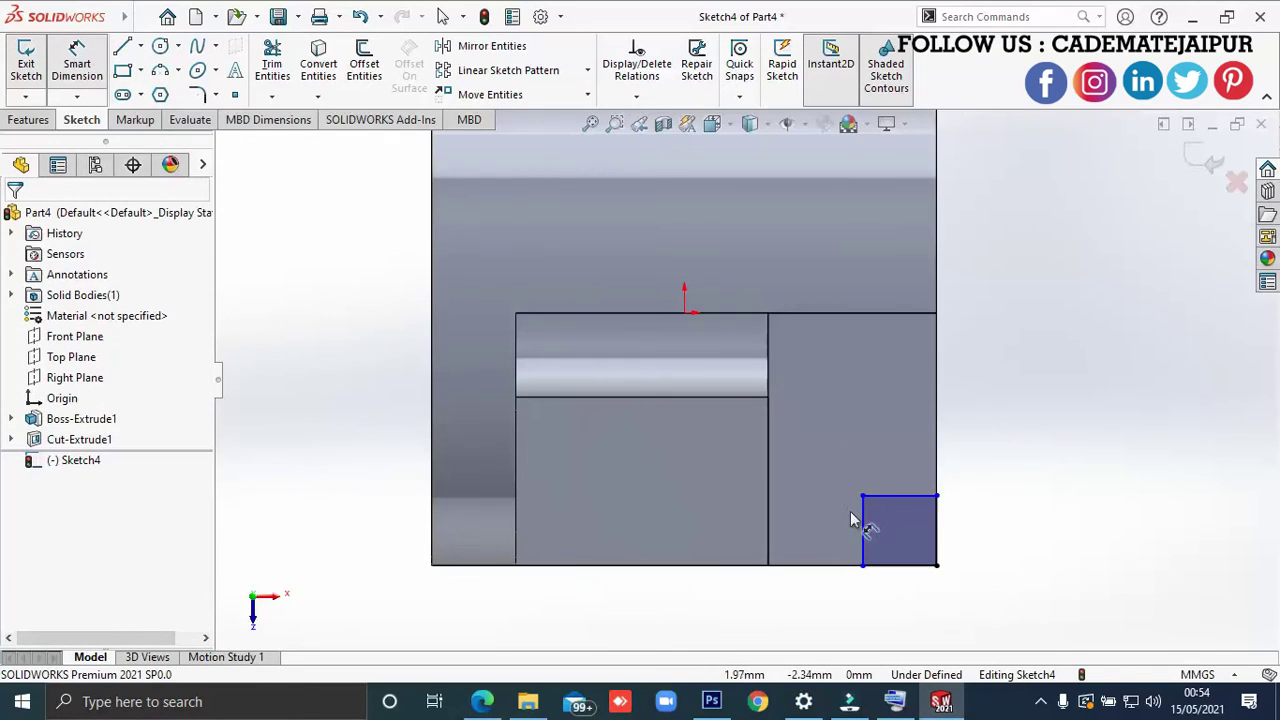
- Dimension the rectangle's height to 1.00 and make its left and top sides equal
left_click(865, 530)
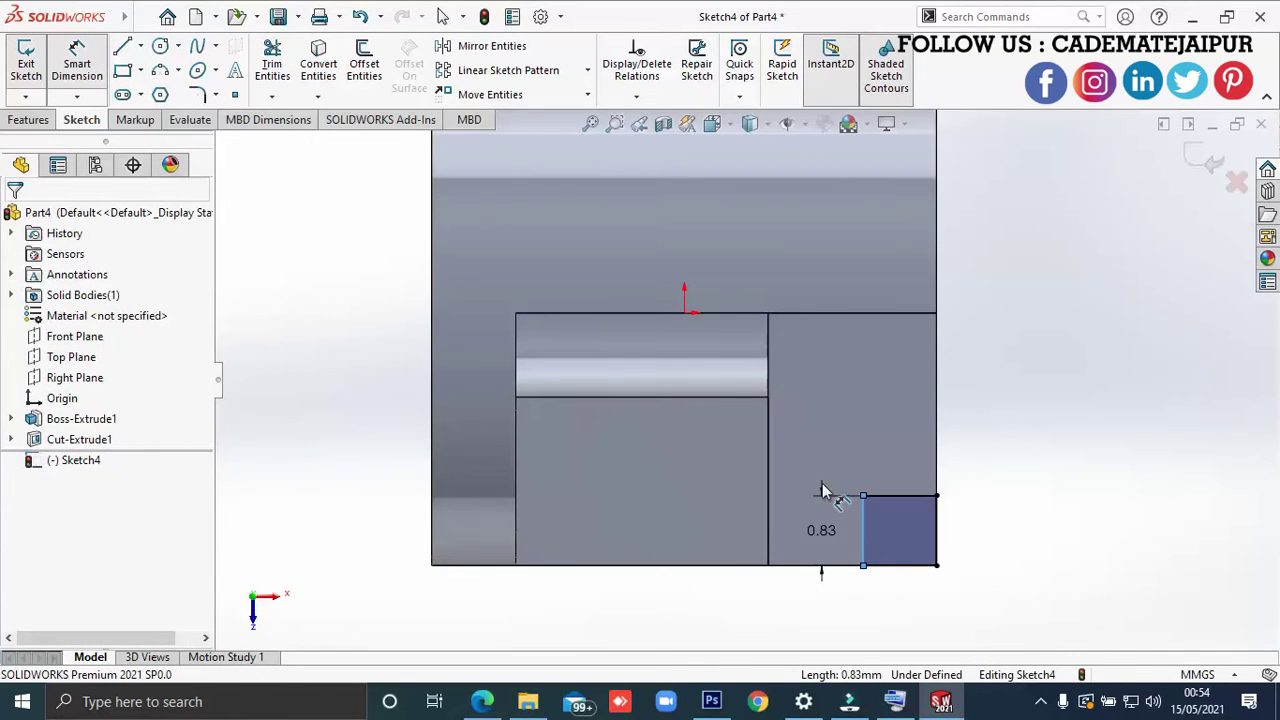
left_click(822, 490)
type("1")
key("Return")
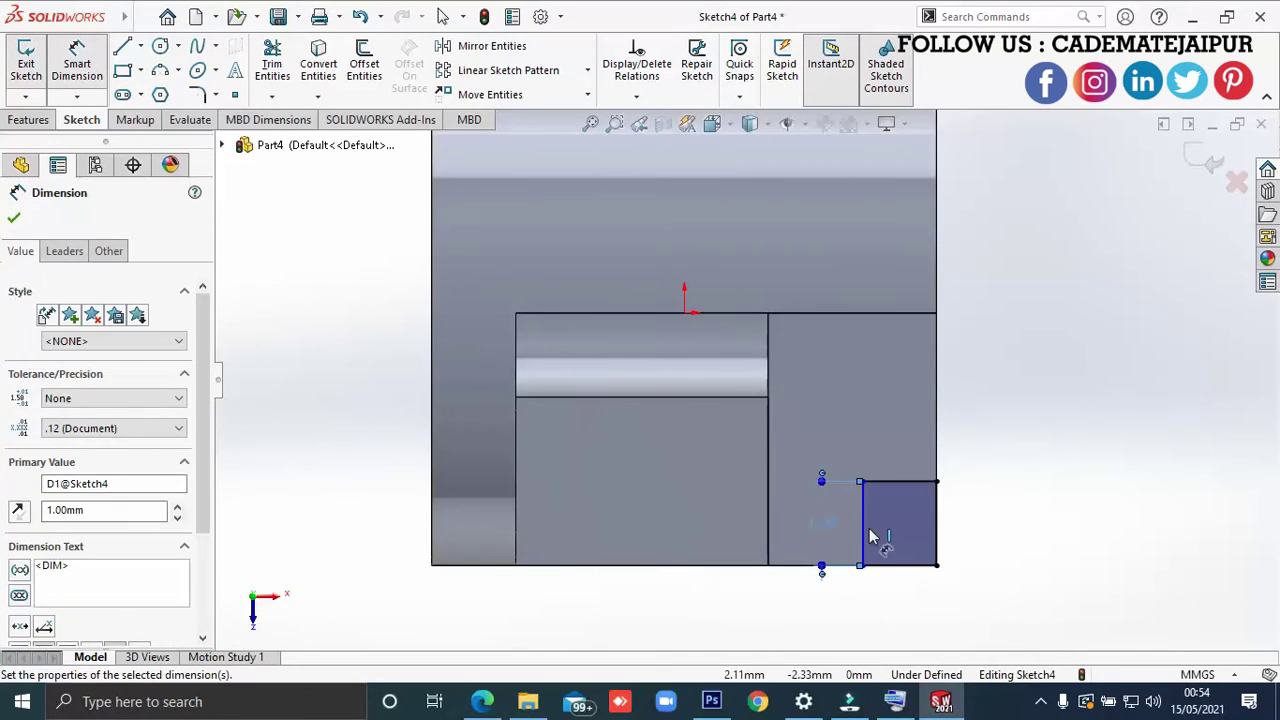
key("Escape")
left_click(866, 515)
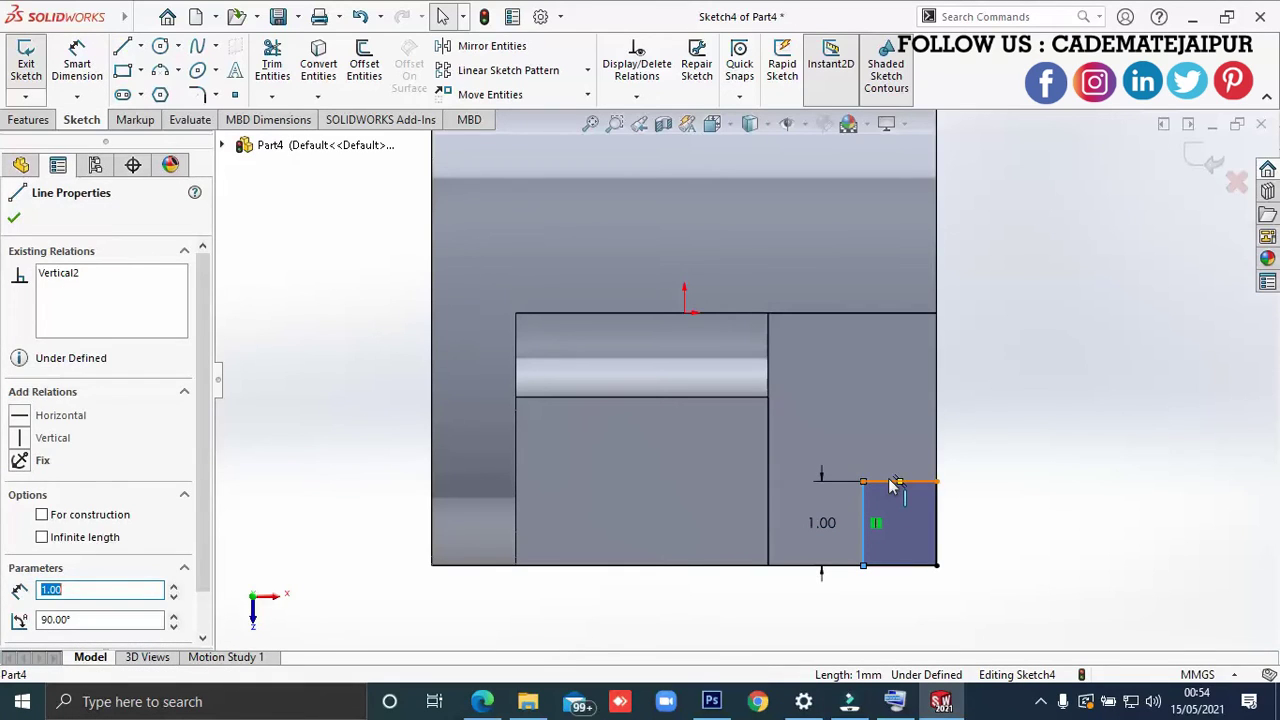
left_click(891, 482, "ctrl")
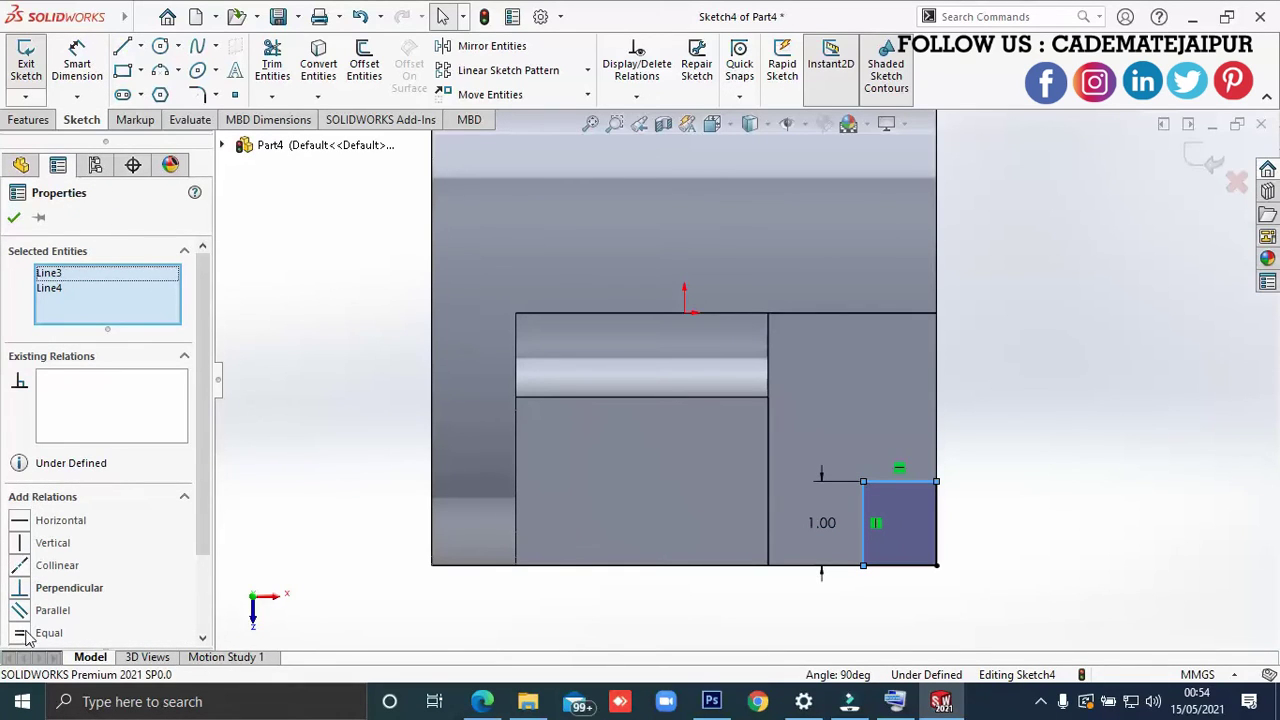
left_click(20, 633)
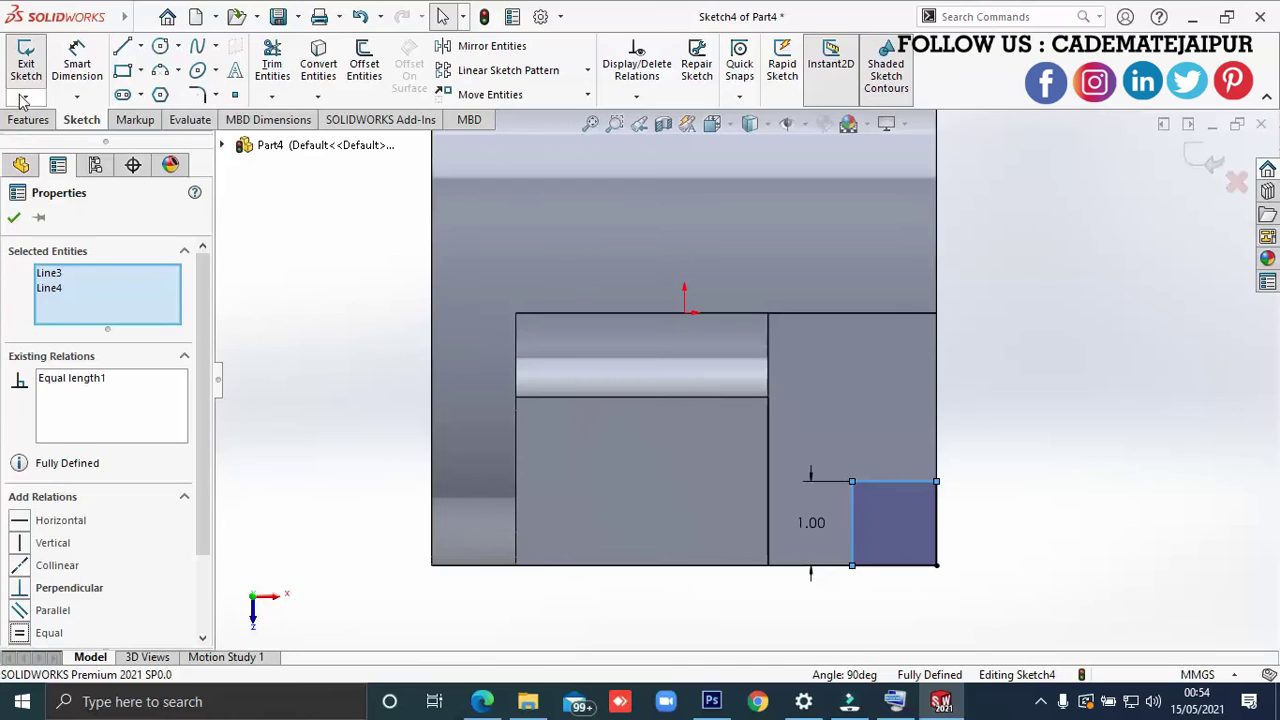
left_click(15, 219)
- Extrude-cut the 1 mm square notch Up To Next, then check the exercise drawing
left_click(30, 58)
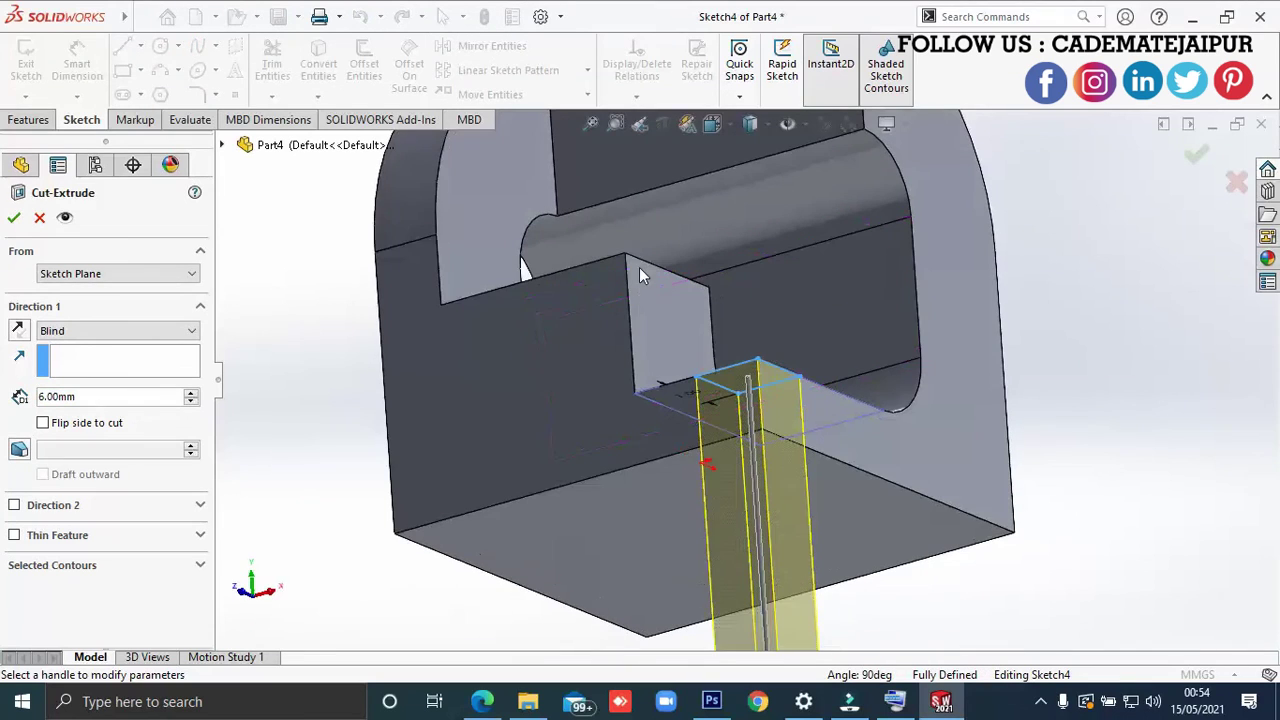
left_click(133, 335)
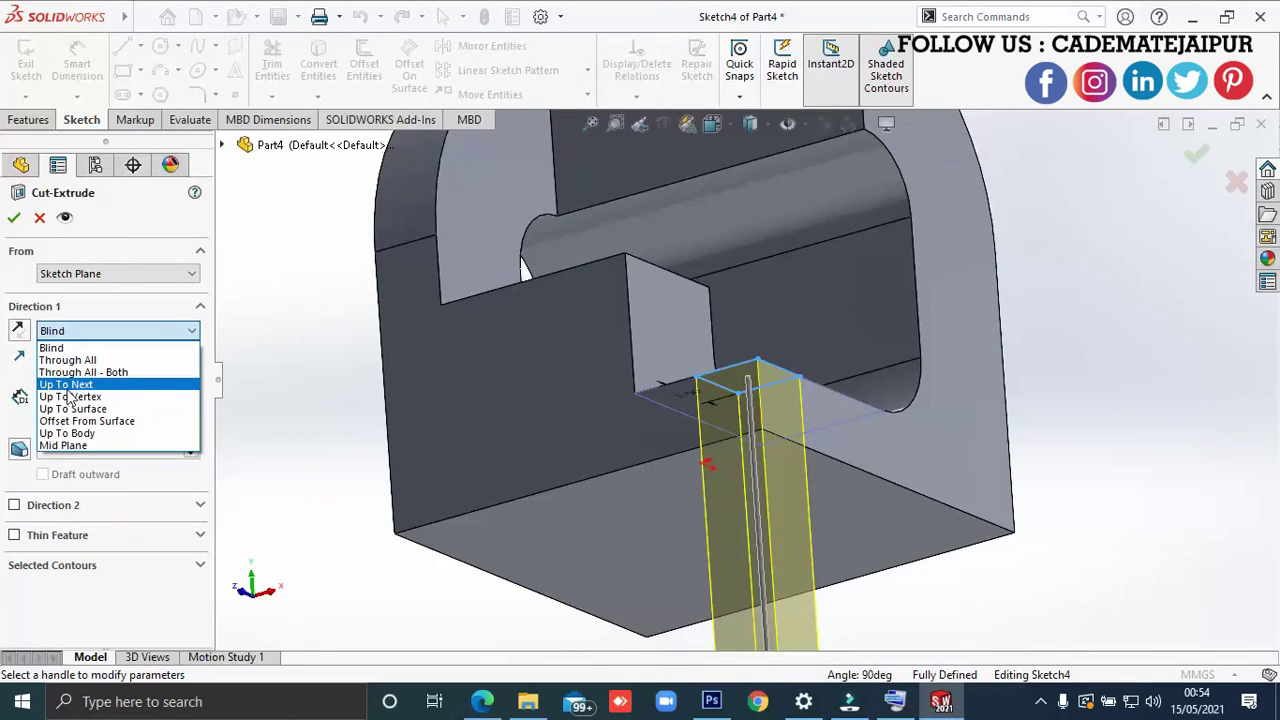
left_click(66, 383)
left_click(14, 217)
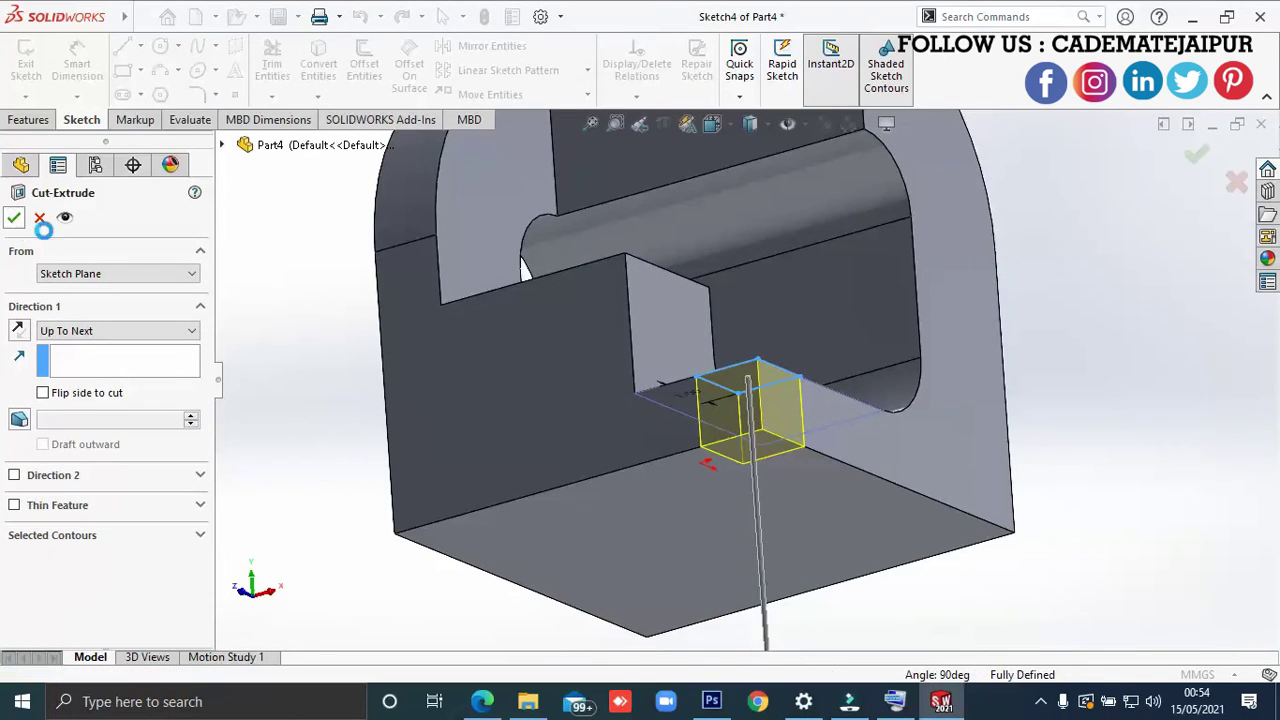
key("ctrl+7")
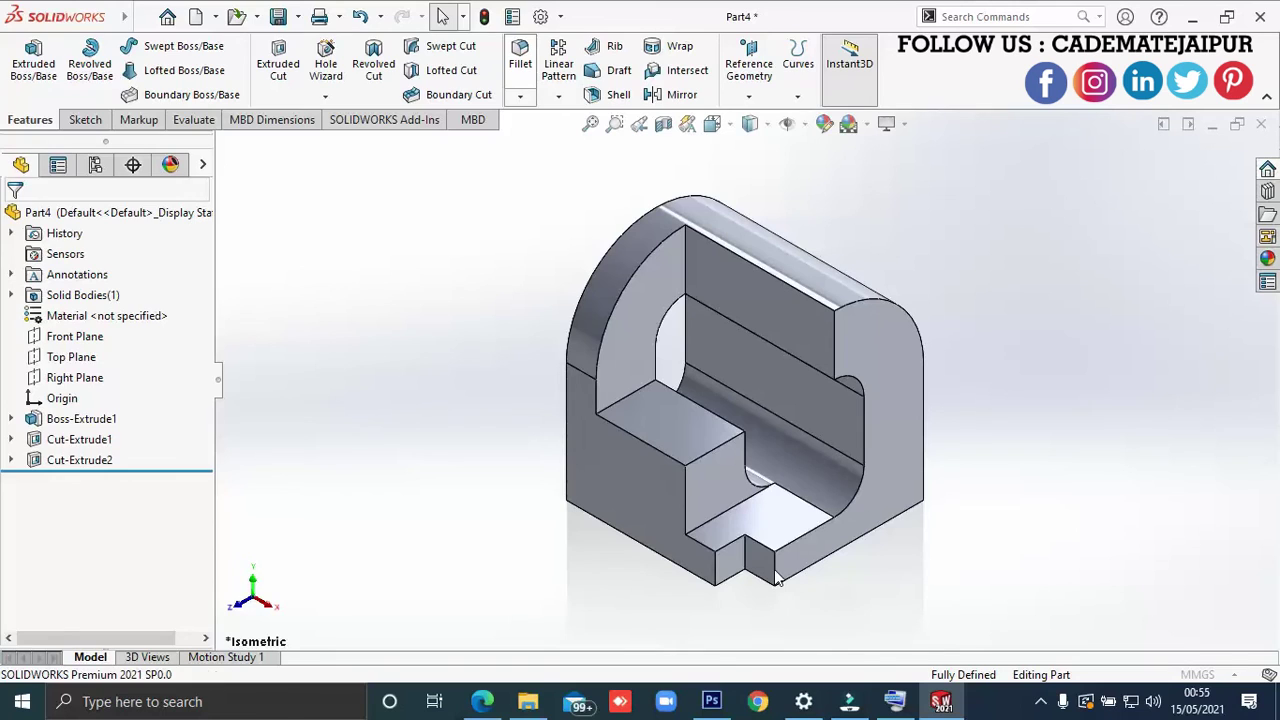
key("f")
key("alt+Tab")
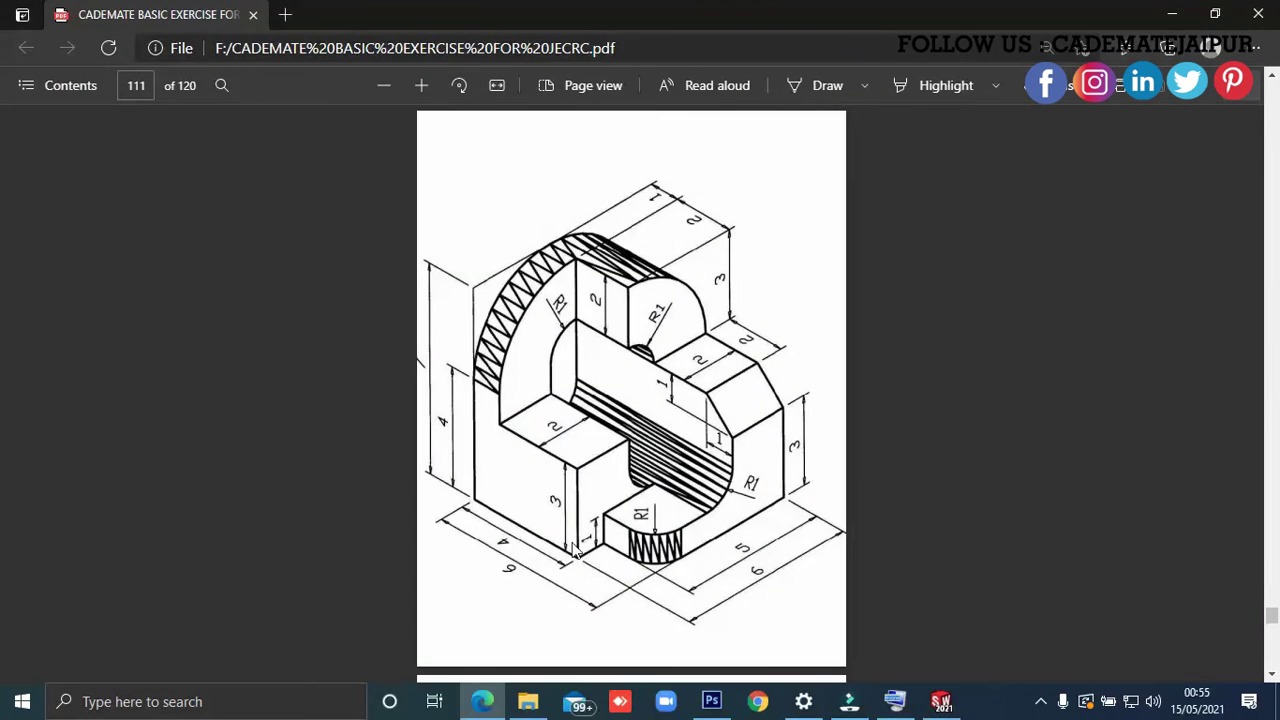
- Apply a 1 mm radius fillet to the notch's inner edge
key("alt+Tab")
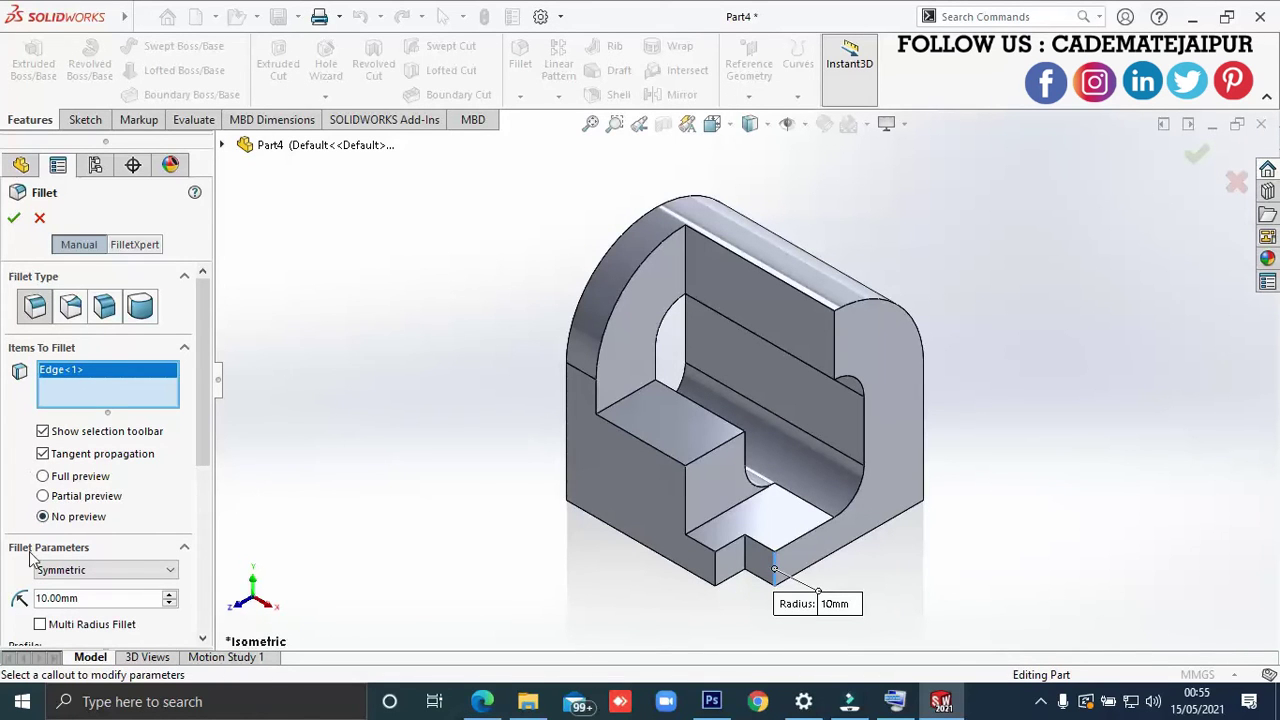
type("1")
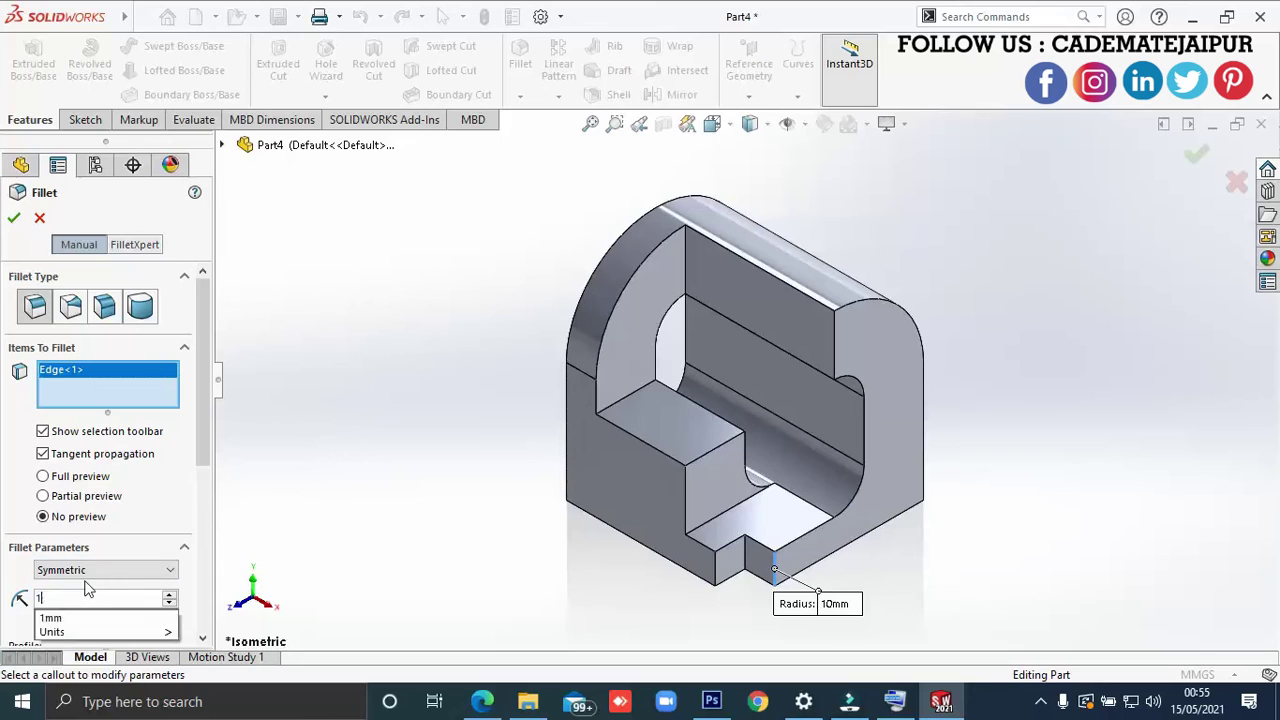
key("Return")
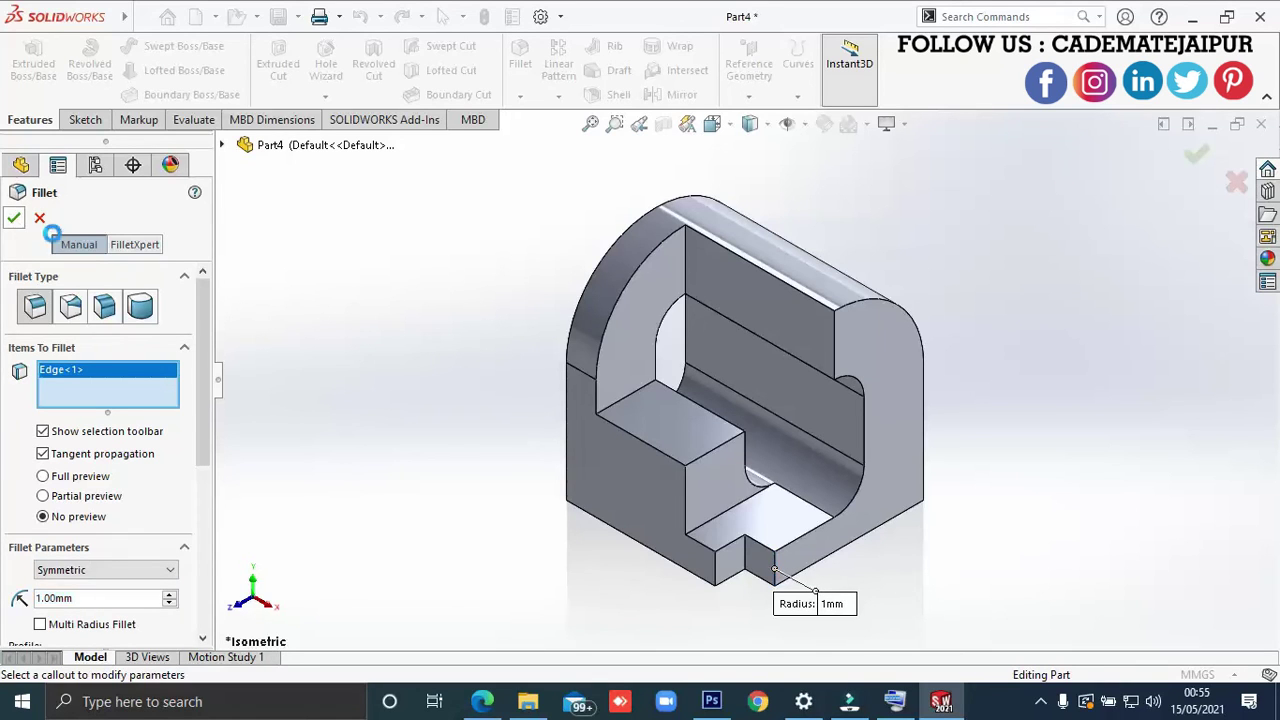
left_click(14, 218)
key("alt+Tab")
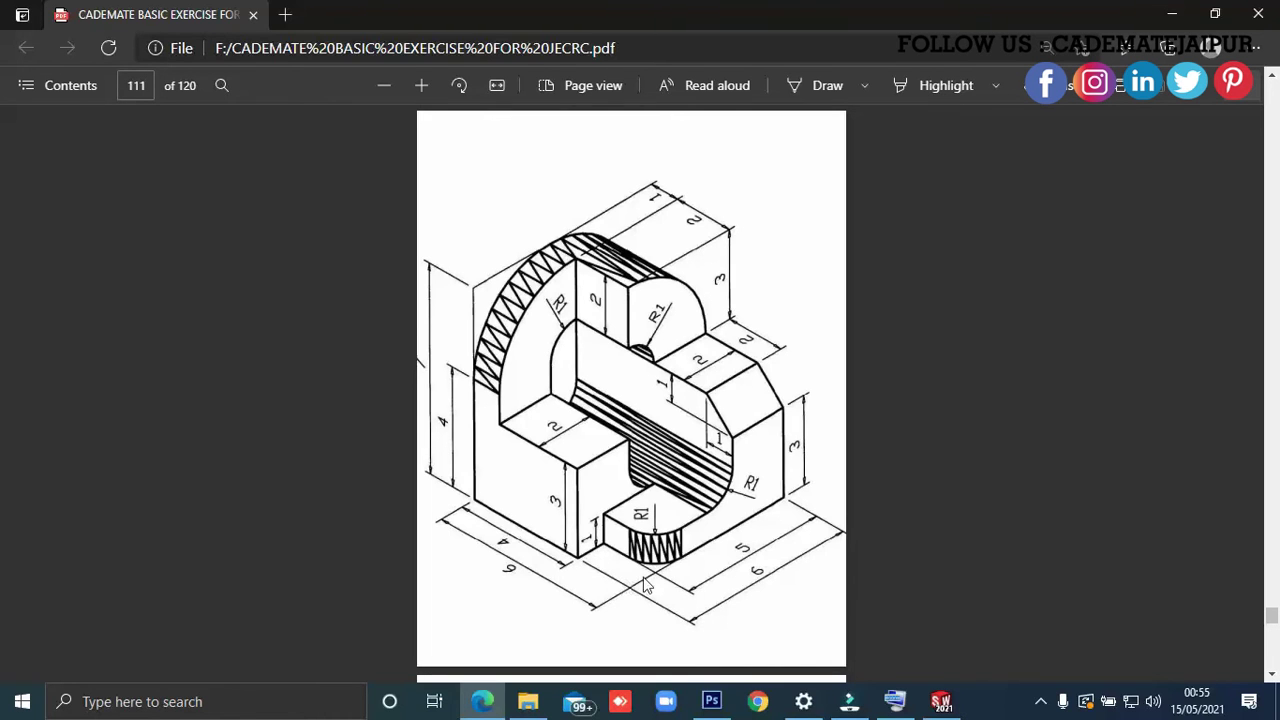
key("alt+Tab")
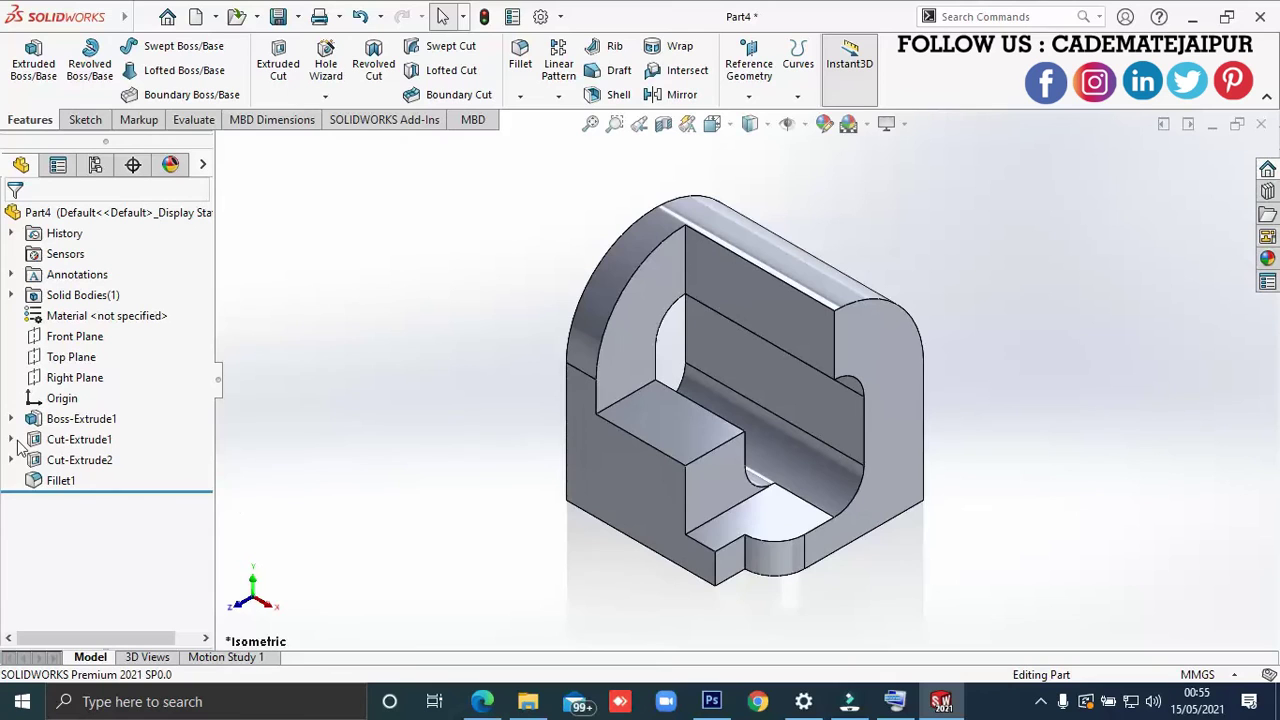
- Edit the notch sketch, dimension its top edge to 2.00 mm, and rebuild
left_click(62, 460)
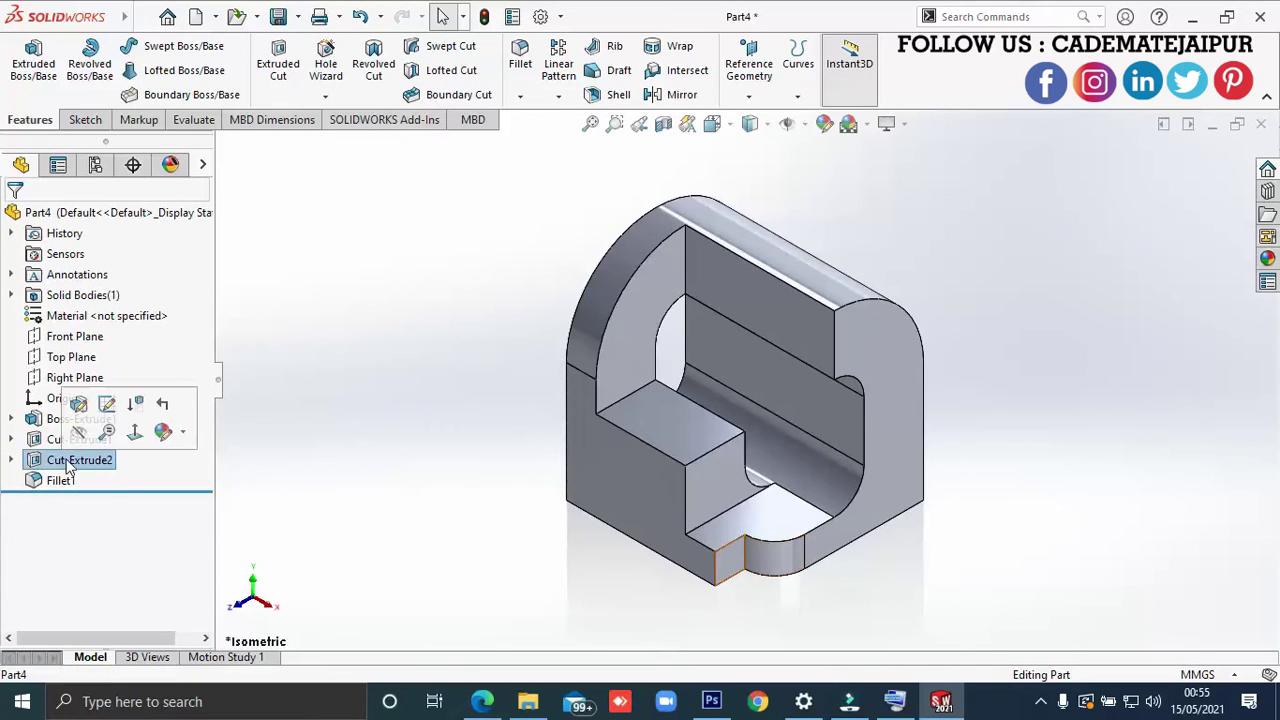
left_click(106, 405)
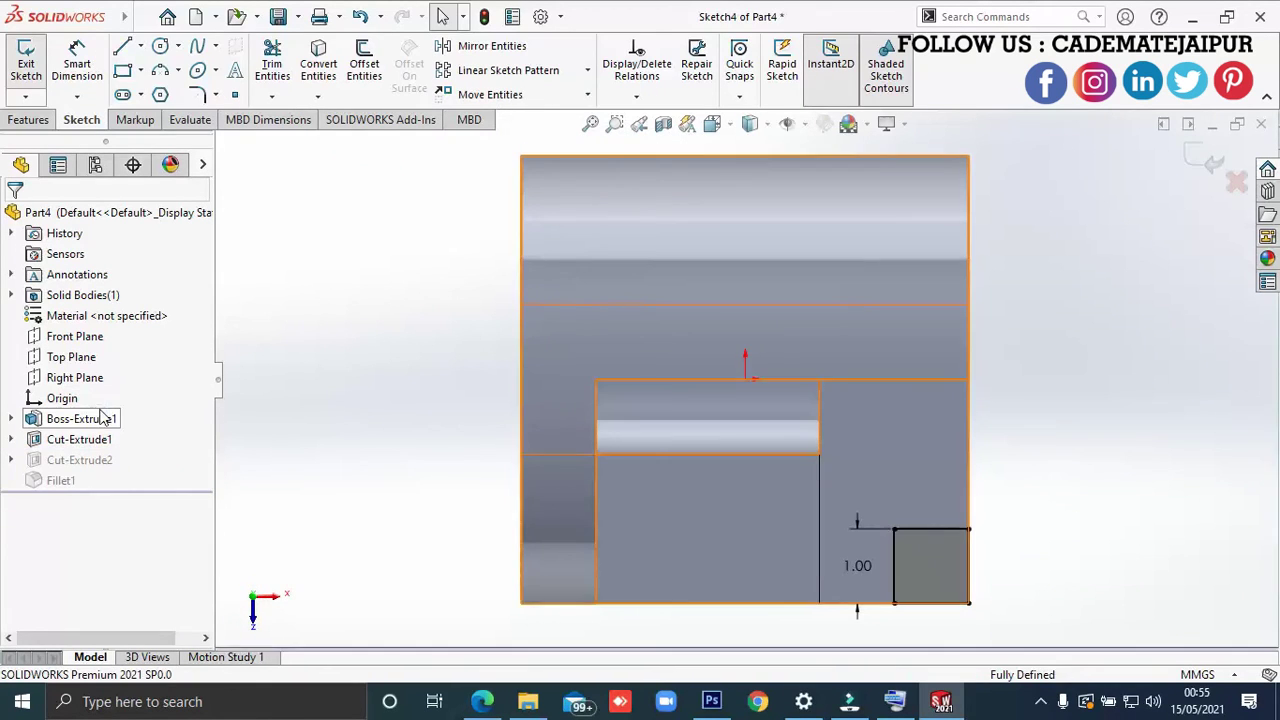
scroll(888, 596, "down", 2)
scroll(995, 600, "down", 2)
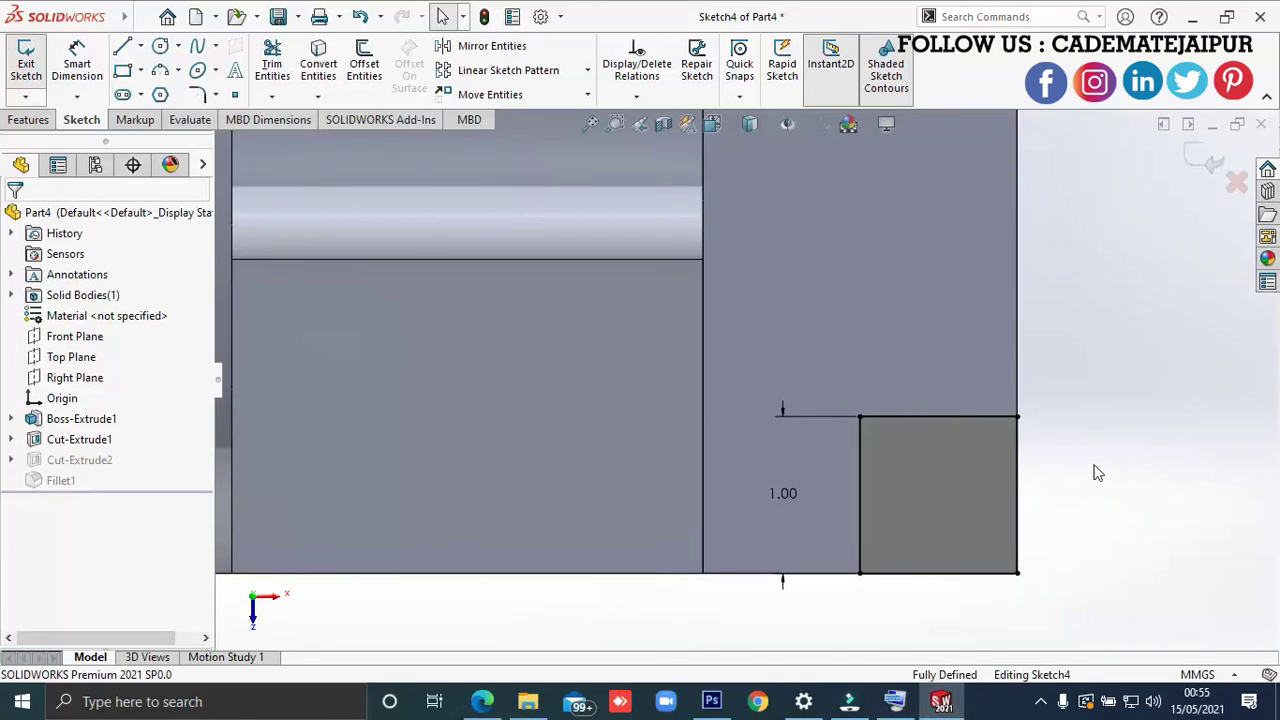
left_click(862, 488)
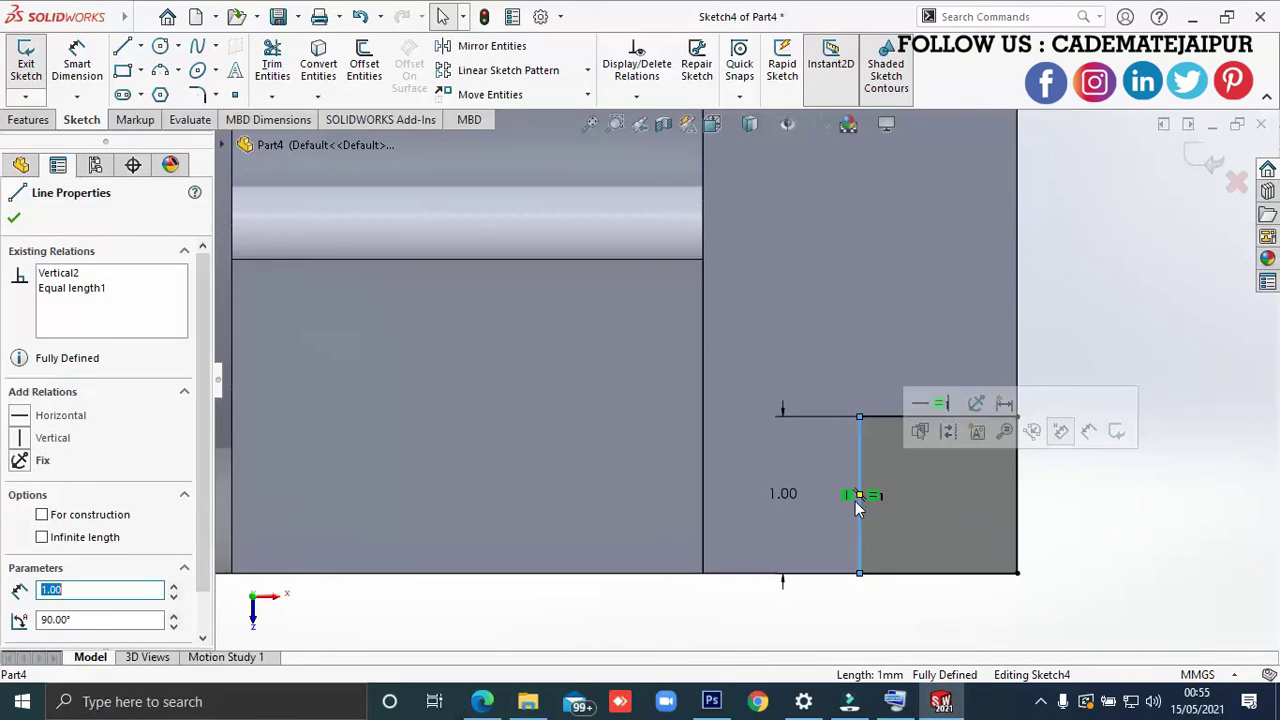
key("Escape")
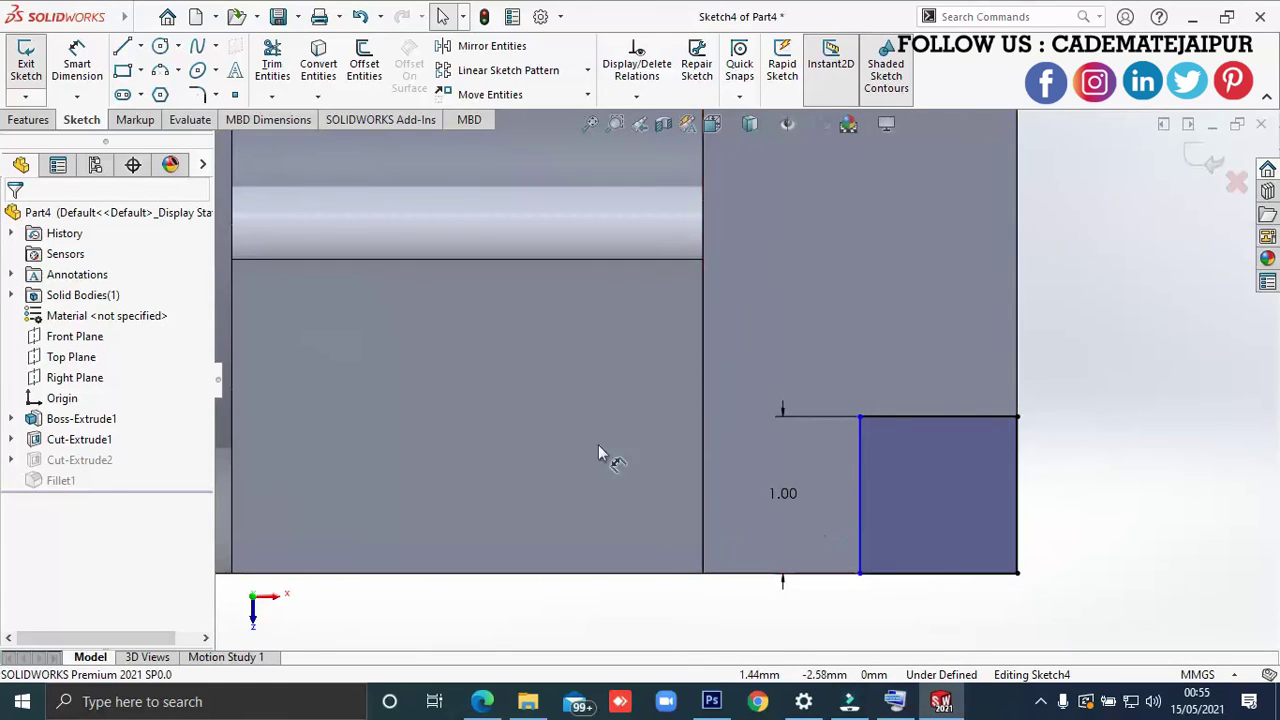
left_click(77, 63)
left_click(975, 417)
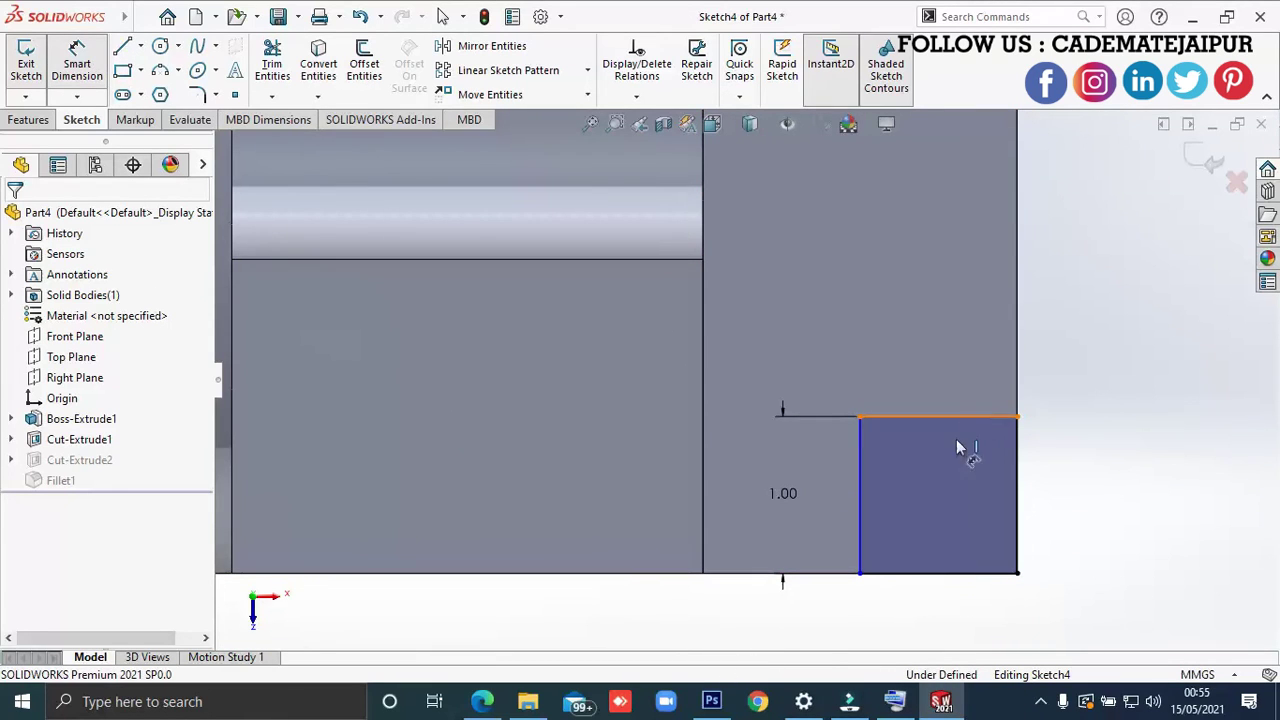
left_click(940, 485)
key("Return")
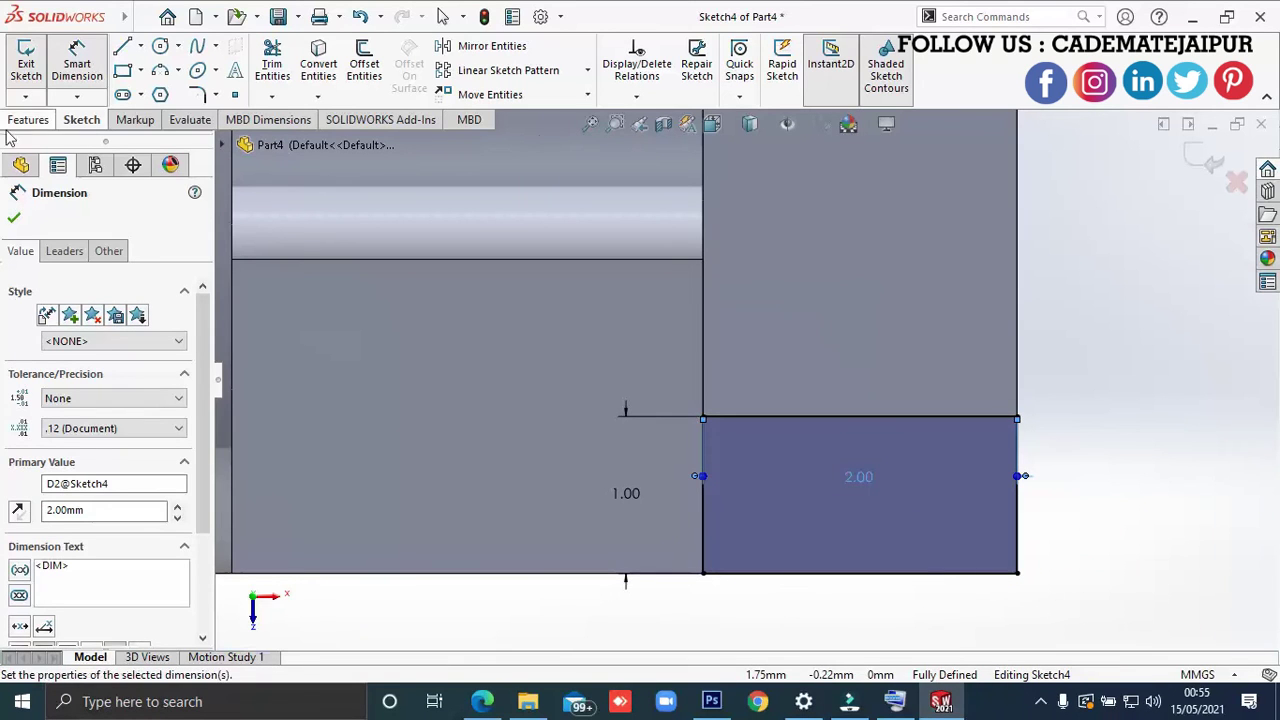
left_click(24, 80)
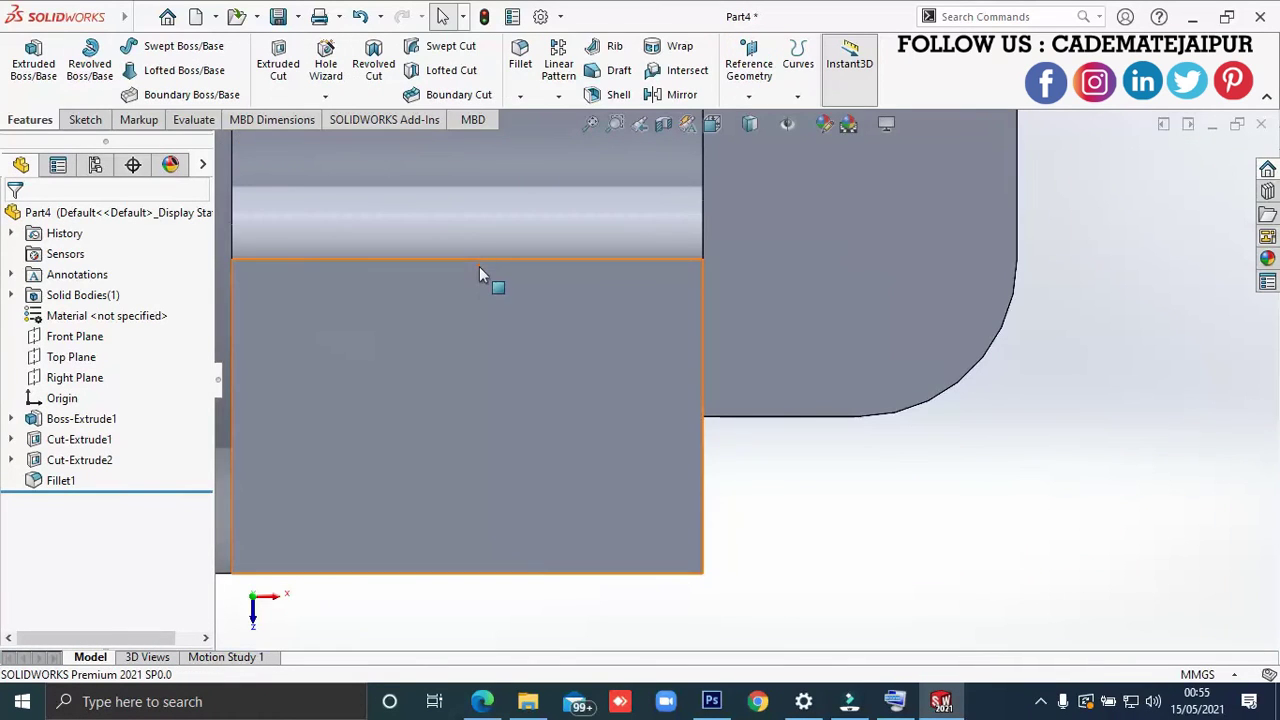
- Compare with the exercise drawing, then draw a corner rectangle on the upper inner face
key("alt+Tab")
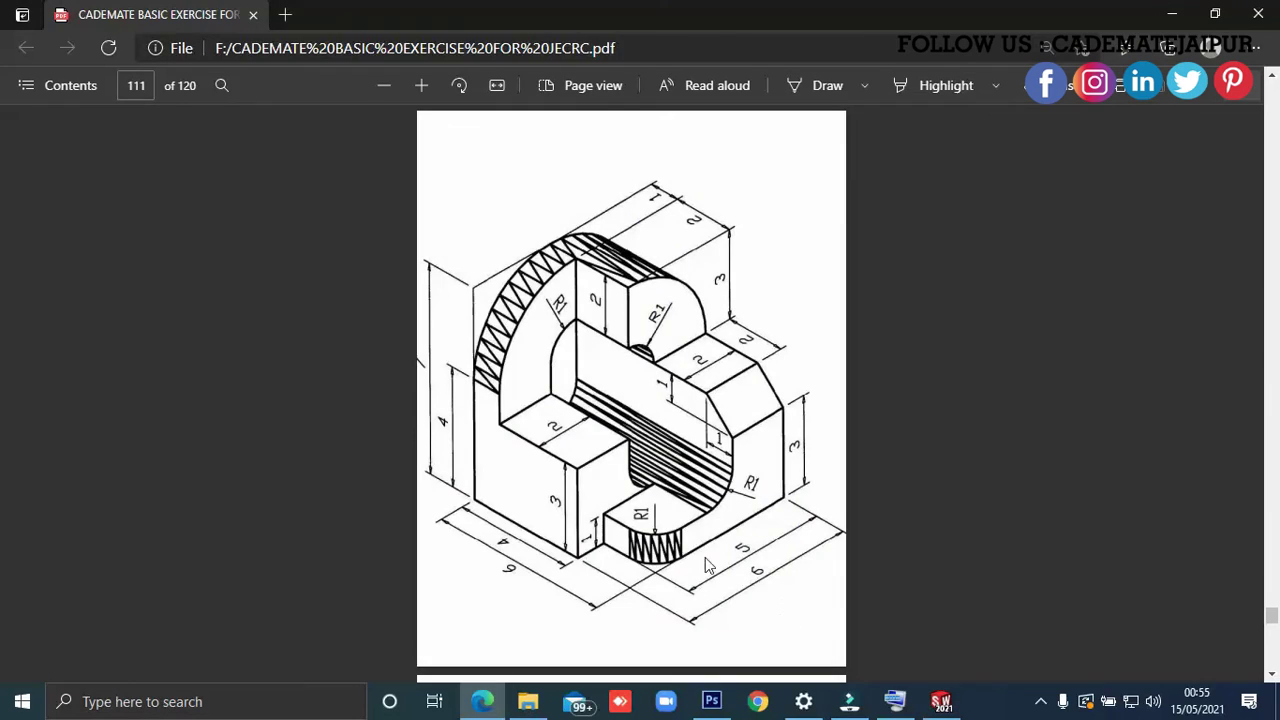
key("alt+Tab")
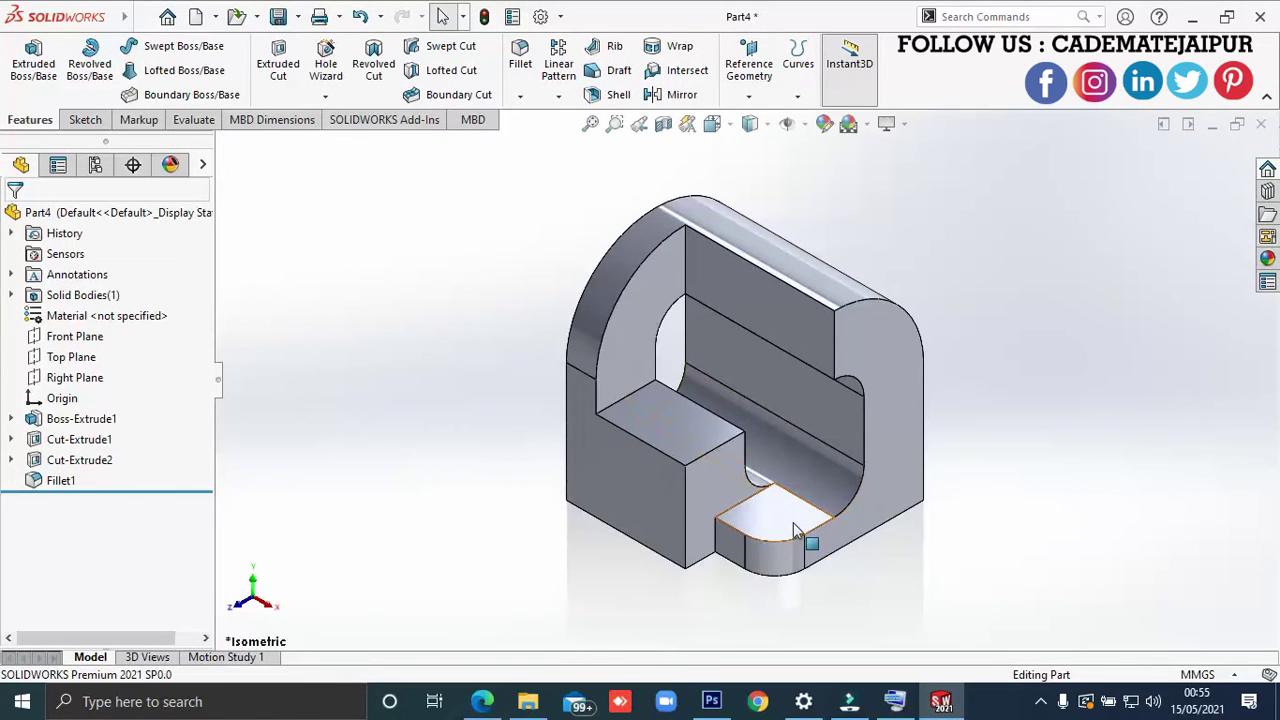
key("alt+Tab")
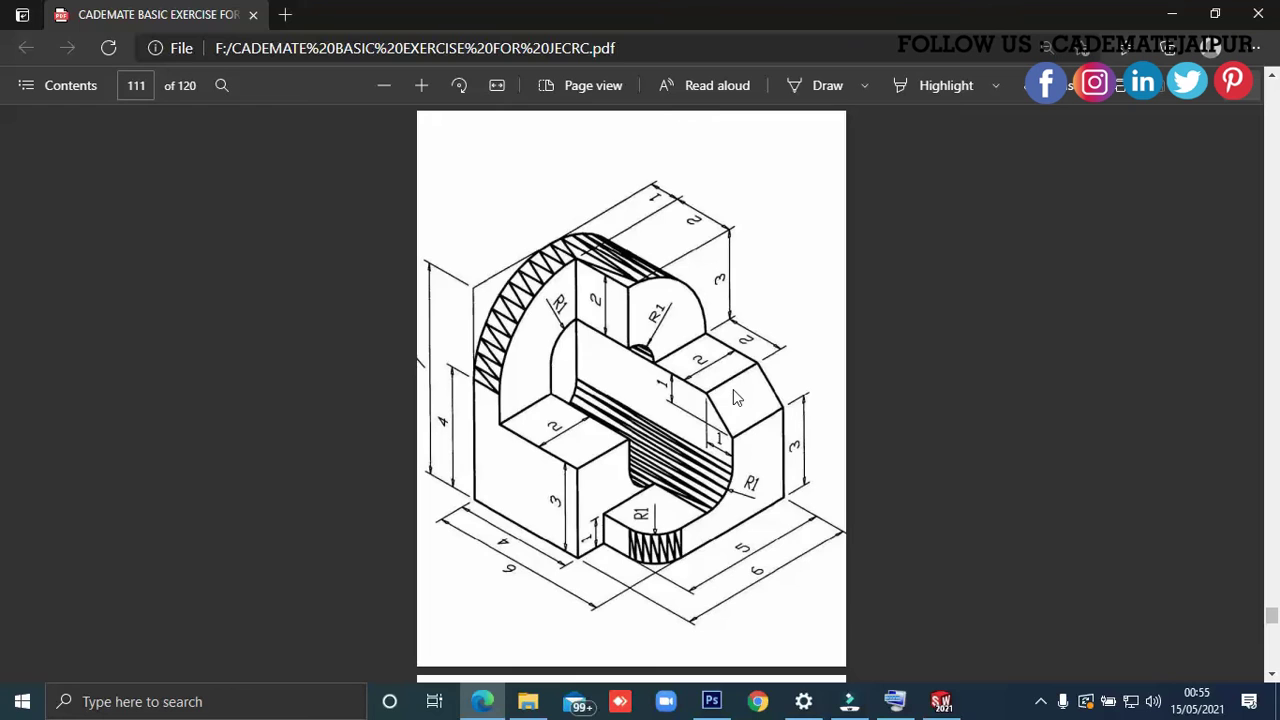
key("alt+Tab")
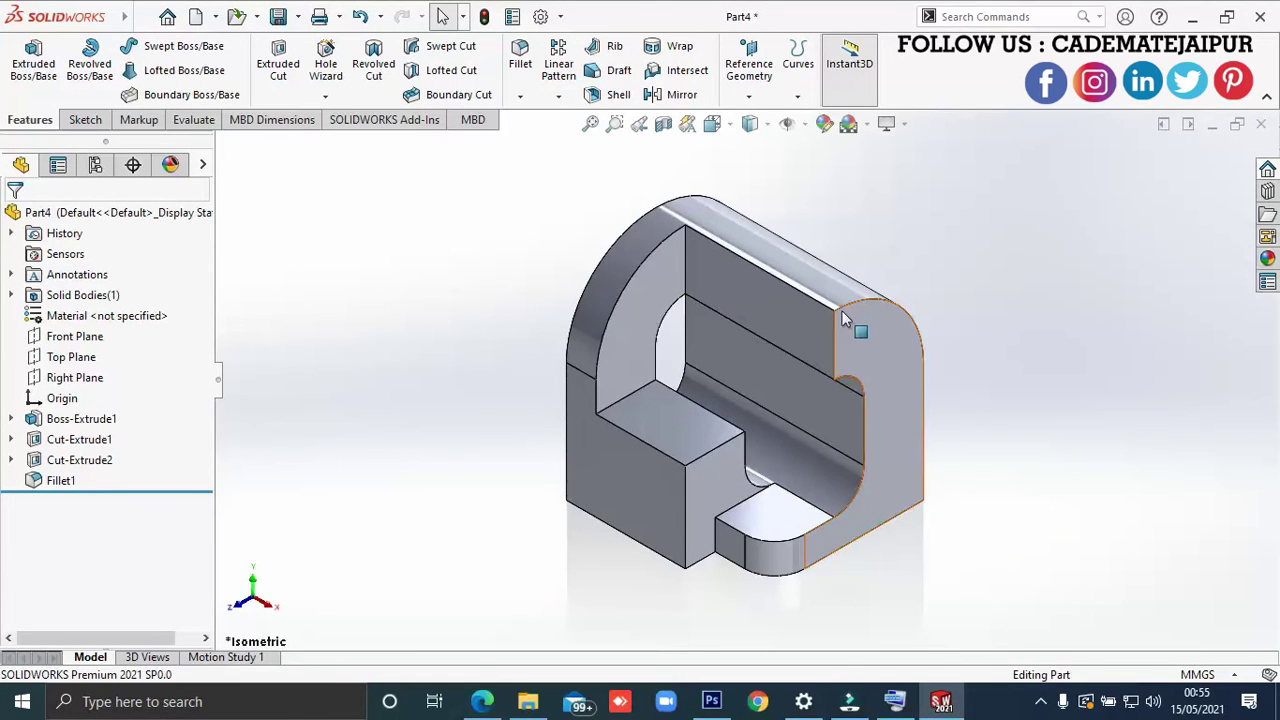
left_click(747, 276)
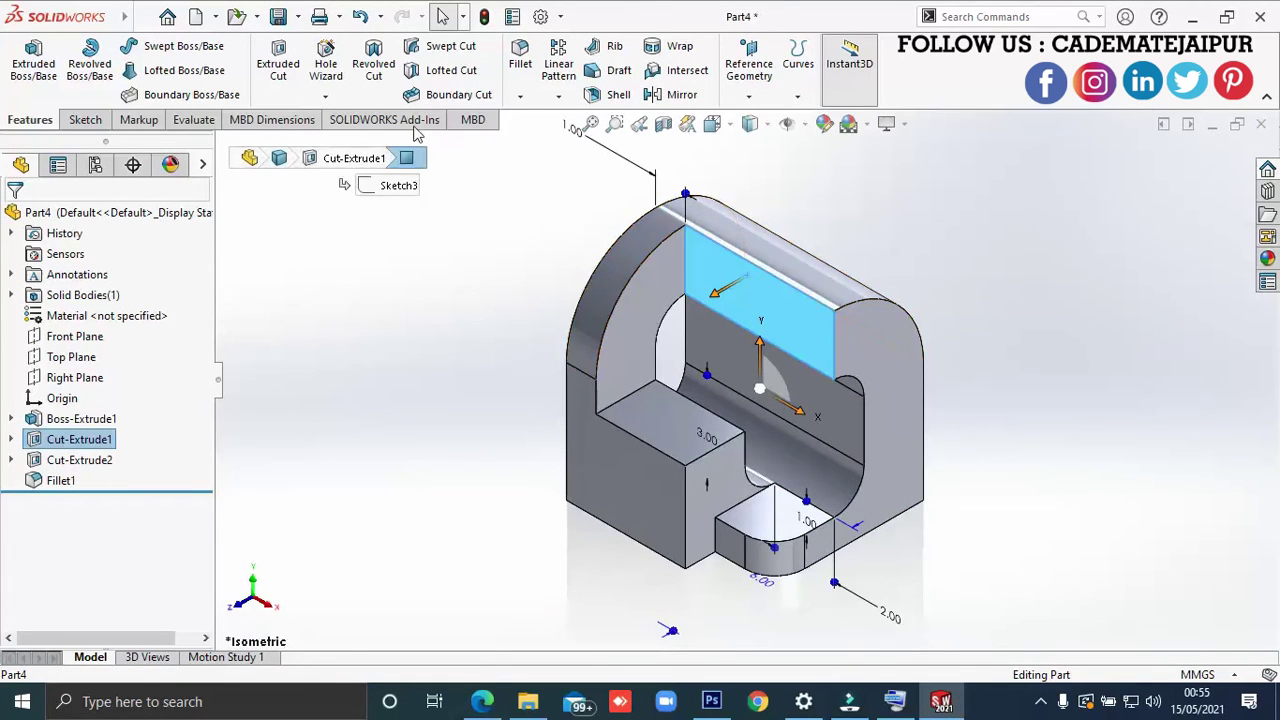
left_click(264, 68)
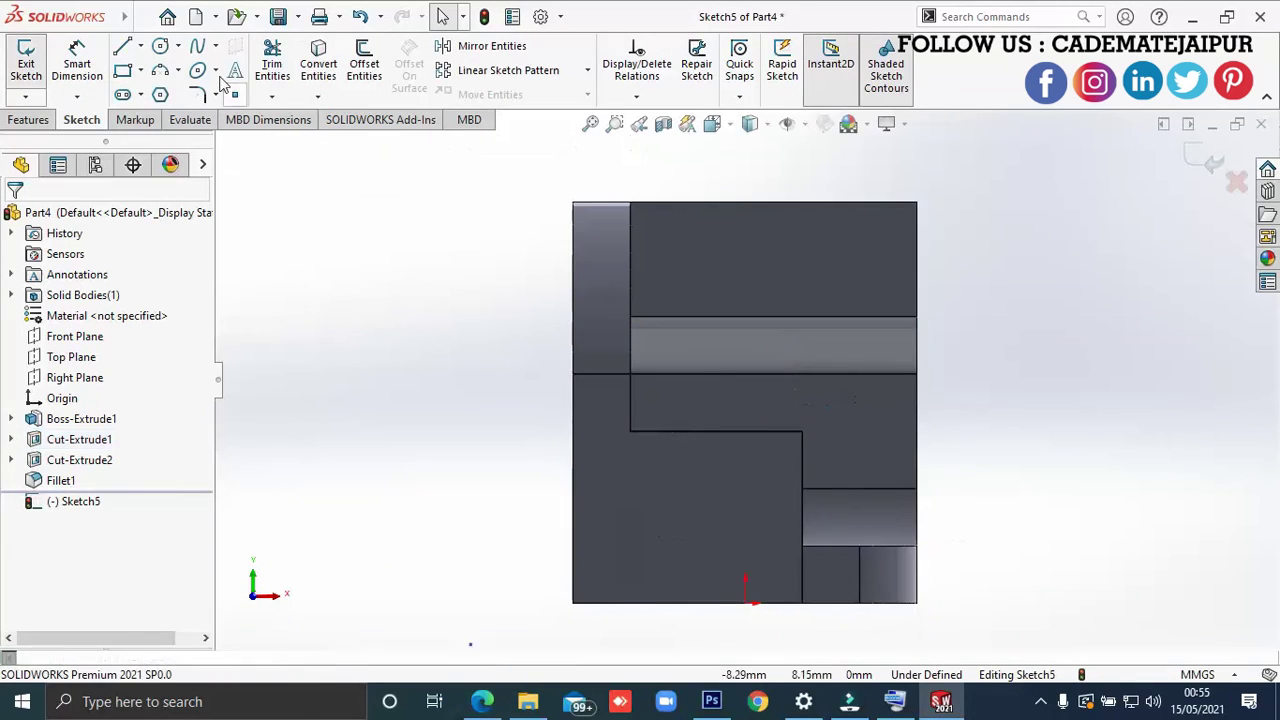
left_click(125, 72)
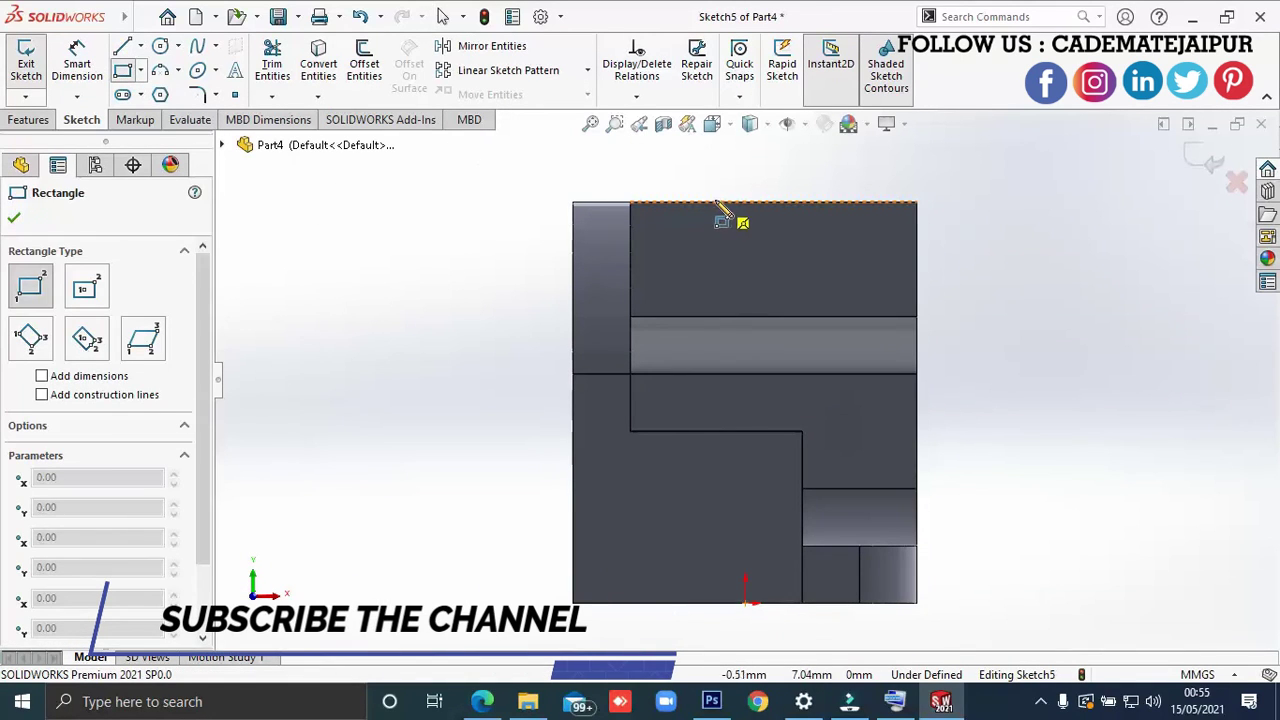
left_click(709, 202)
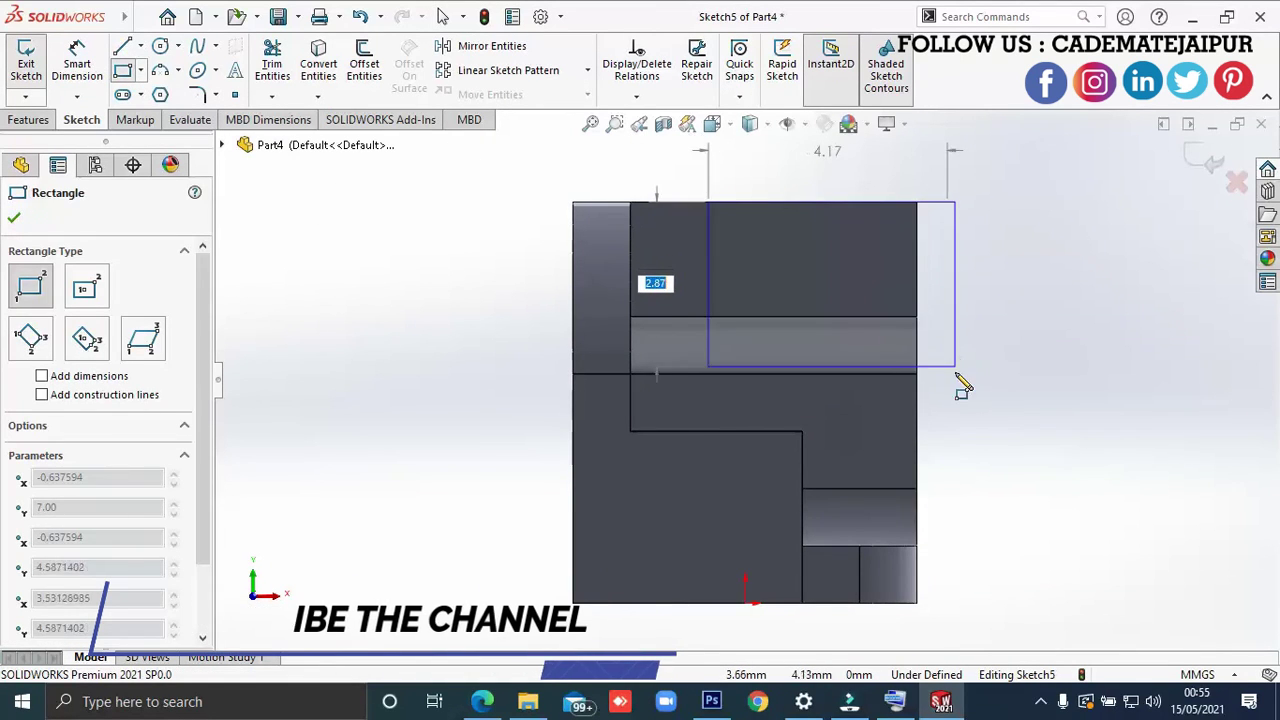
key("alt+Tab")
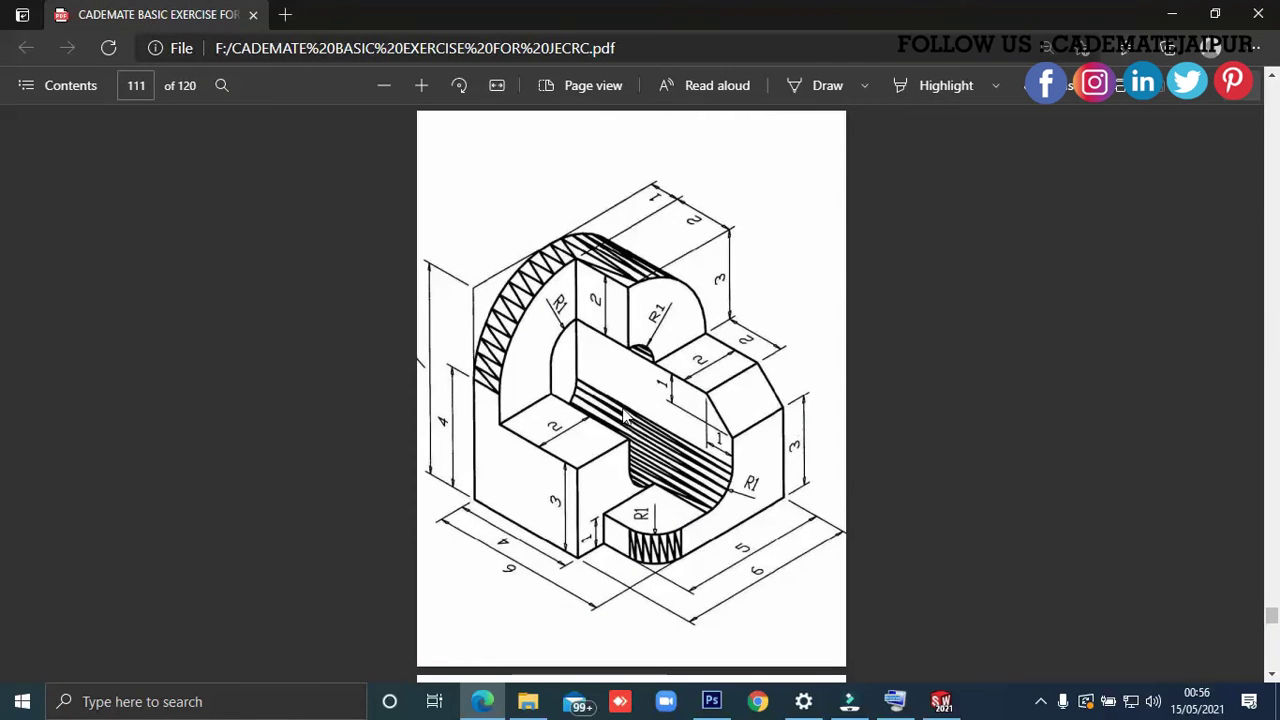
key("alt+Tab")
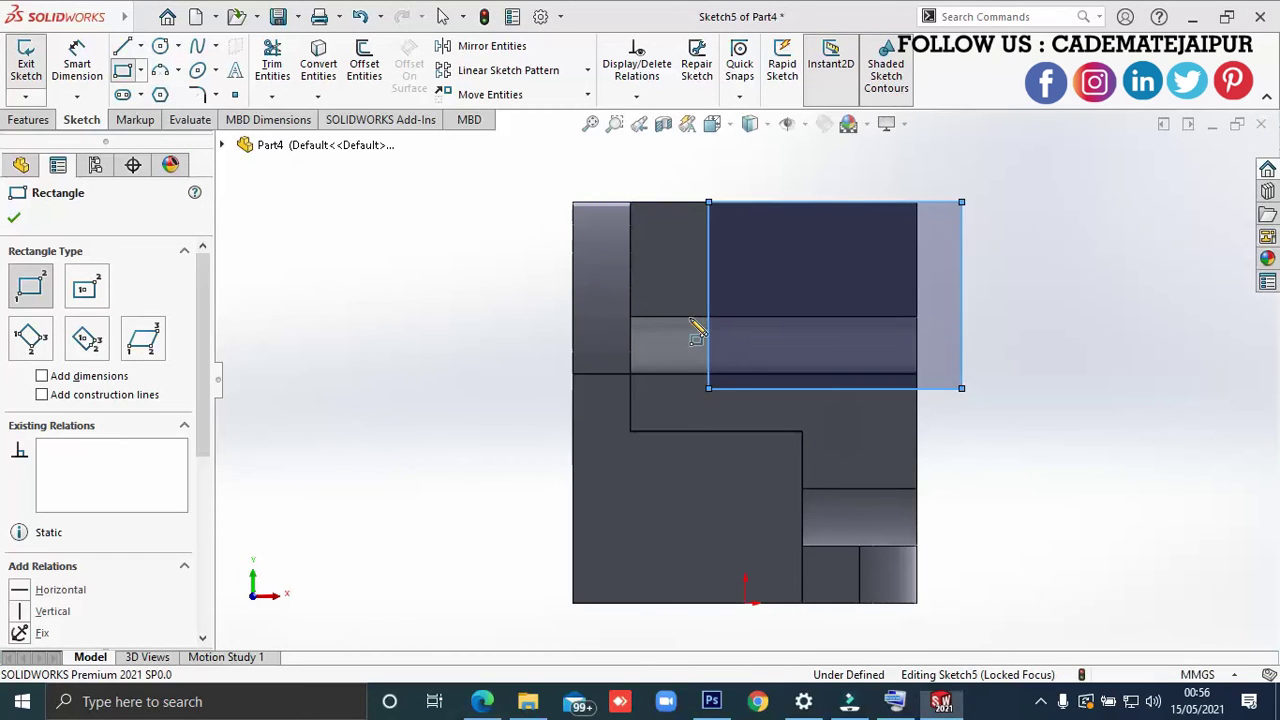
key("Escape")
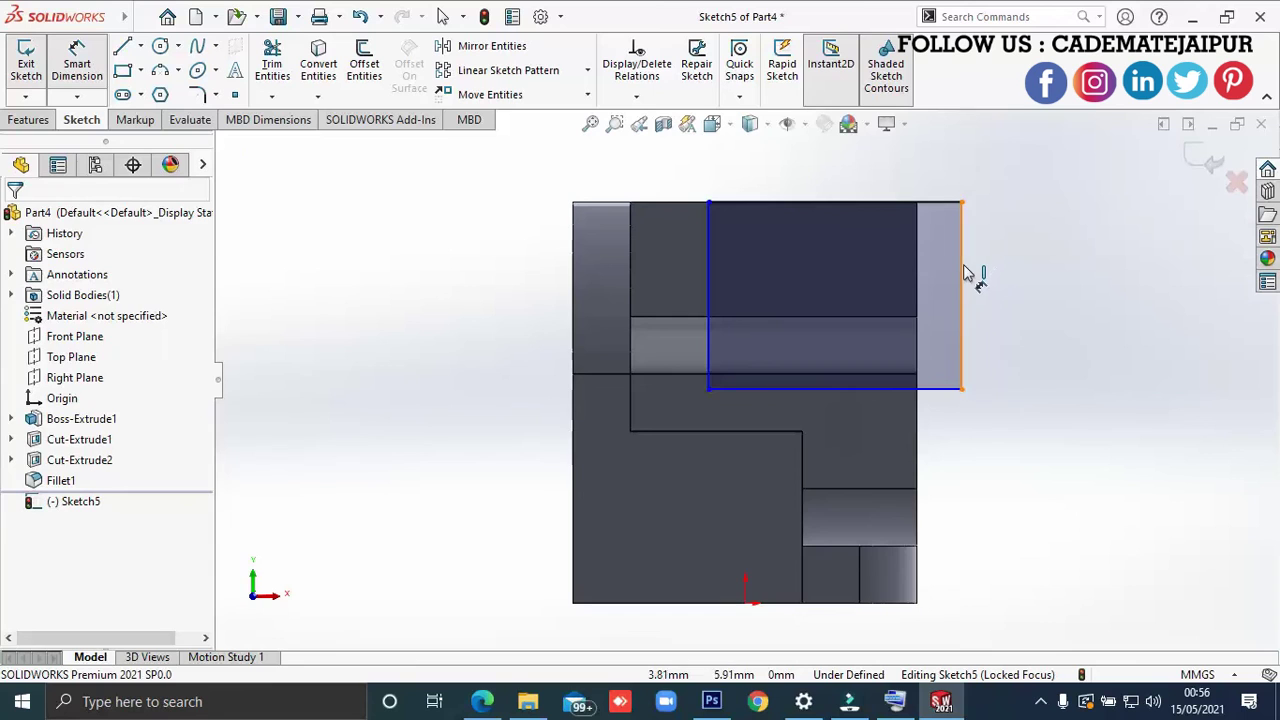
- Dimension the rectangle 3 mm tall and 3 mm from the part's left edge
left_click(994, 287)
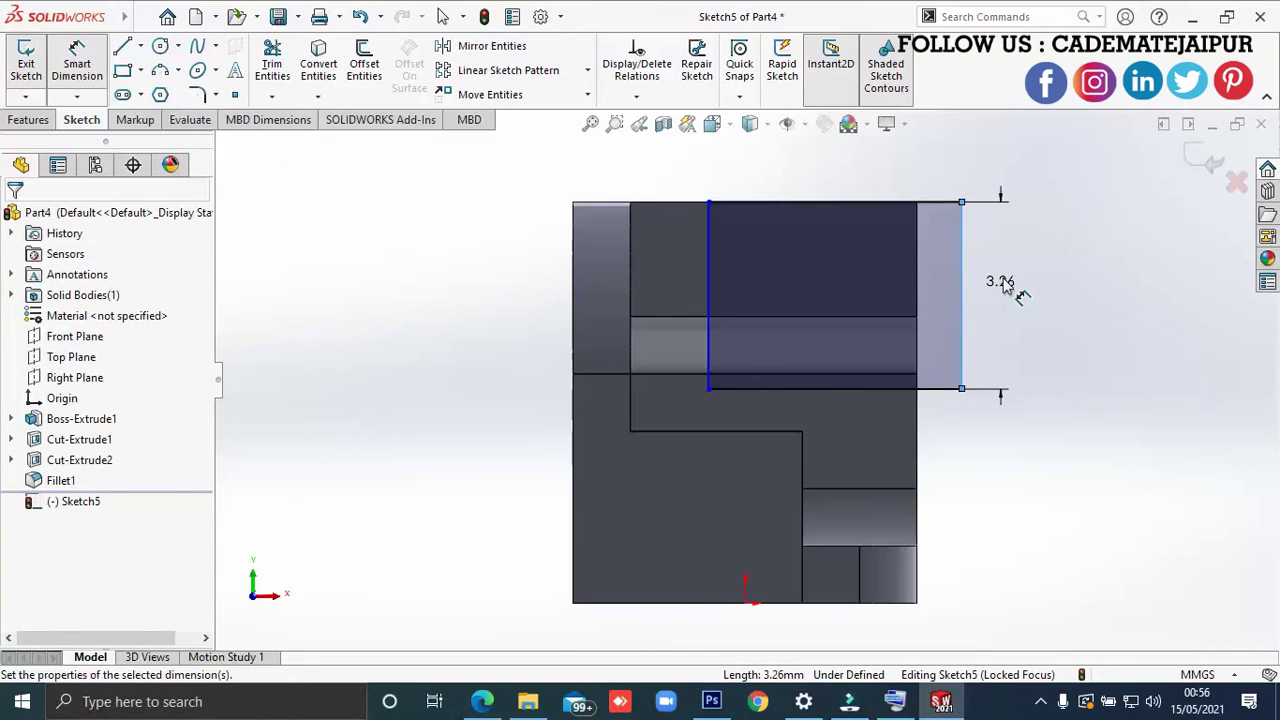
left_click(1004, 285)
type("3")
key("Return")
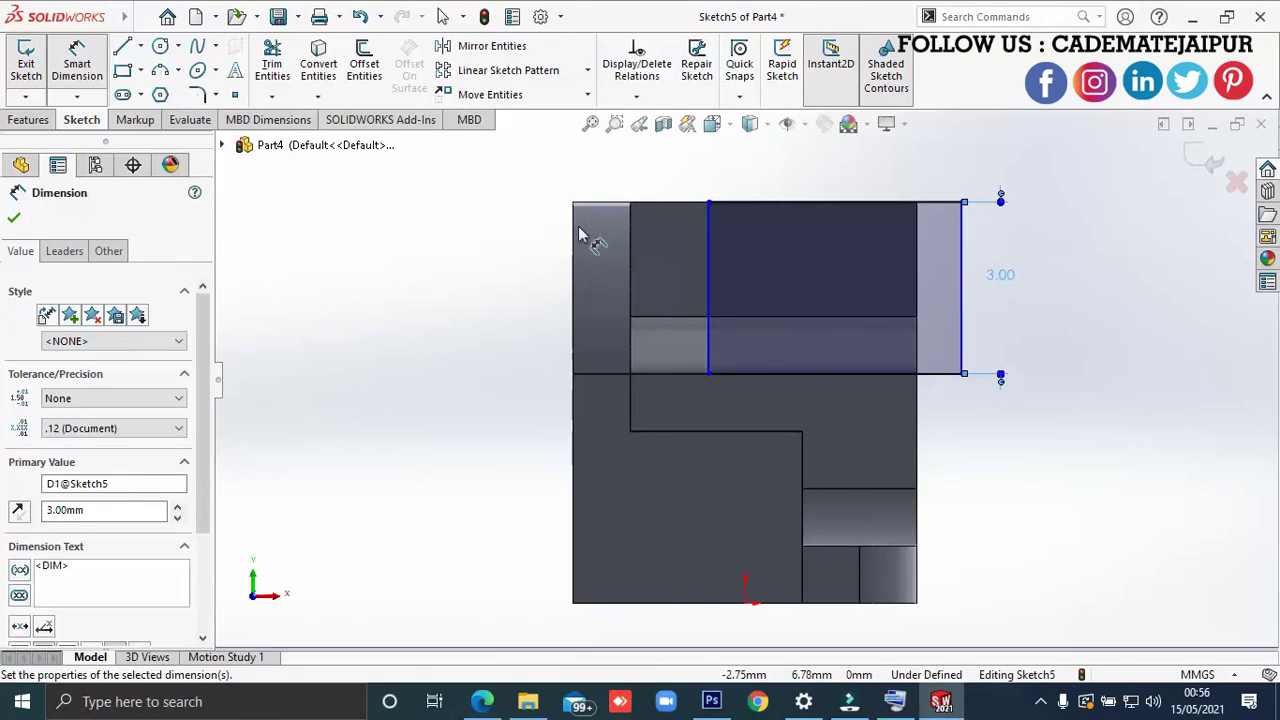
left_click(577, 247)
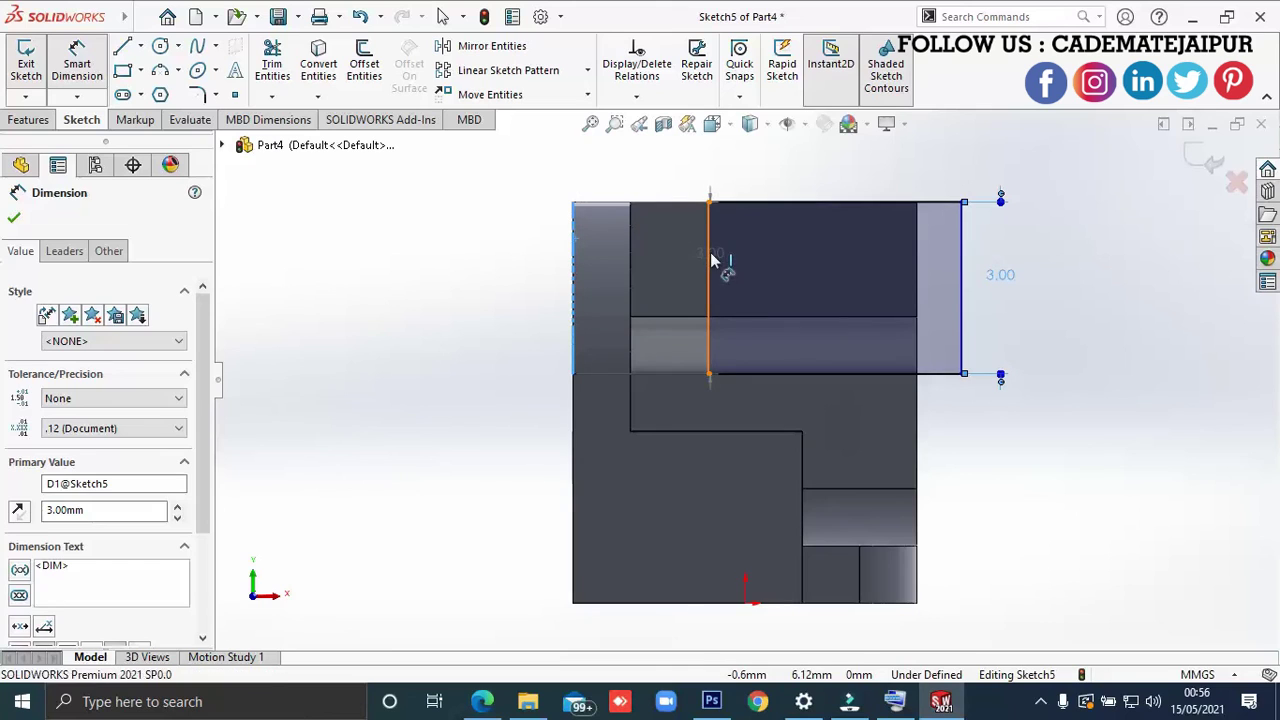
left_click(710, 262)
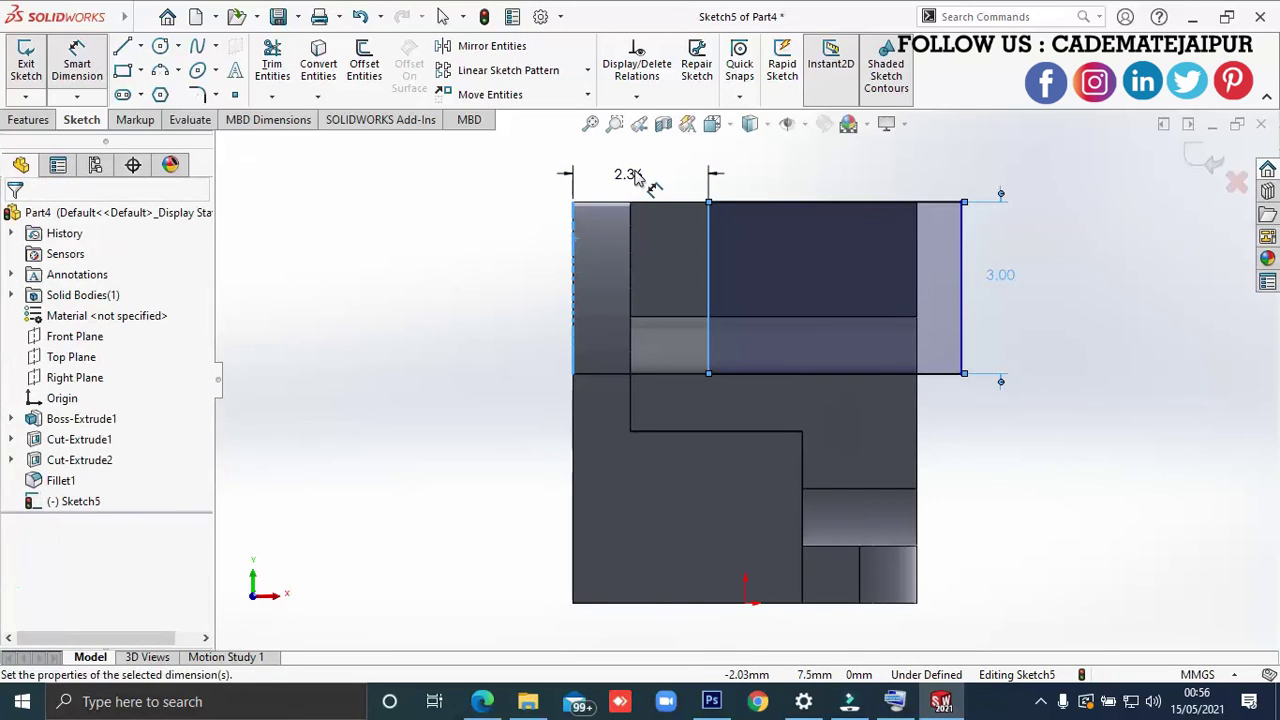
left_click(637, 177)
type("3")
key("Return")
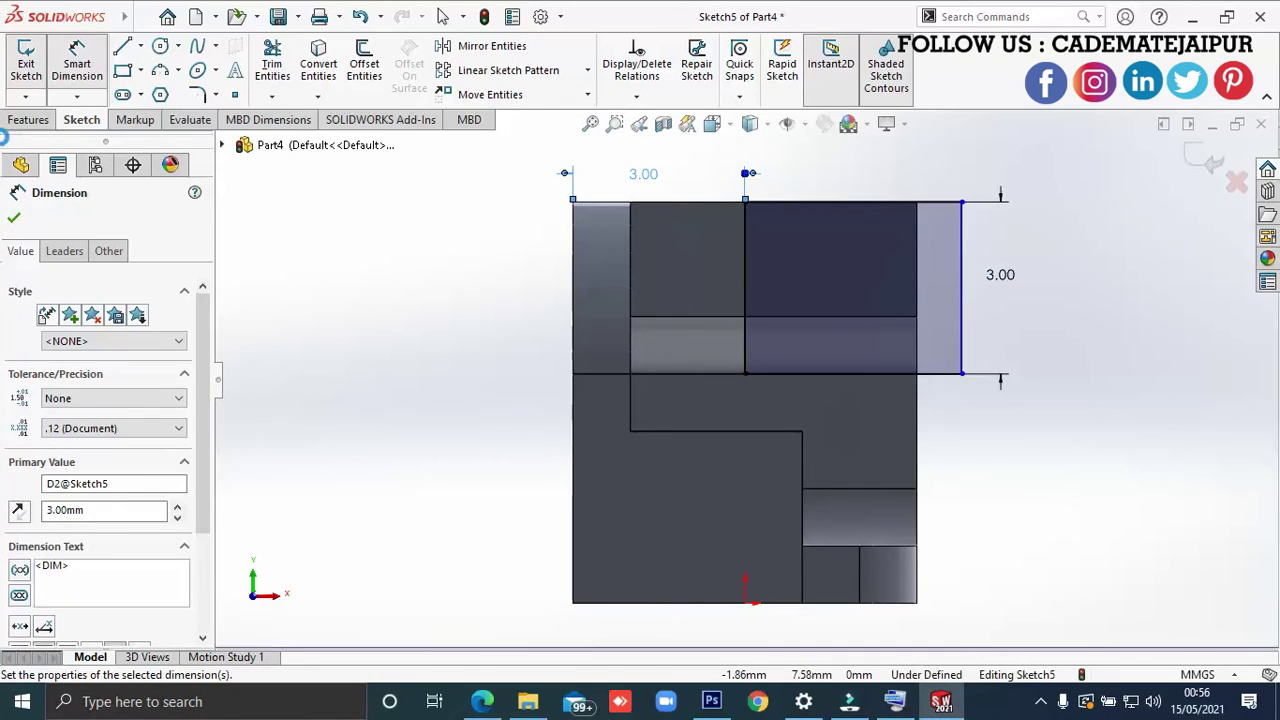
left_click(27, 68)
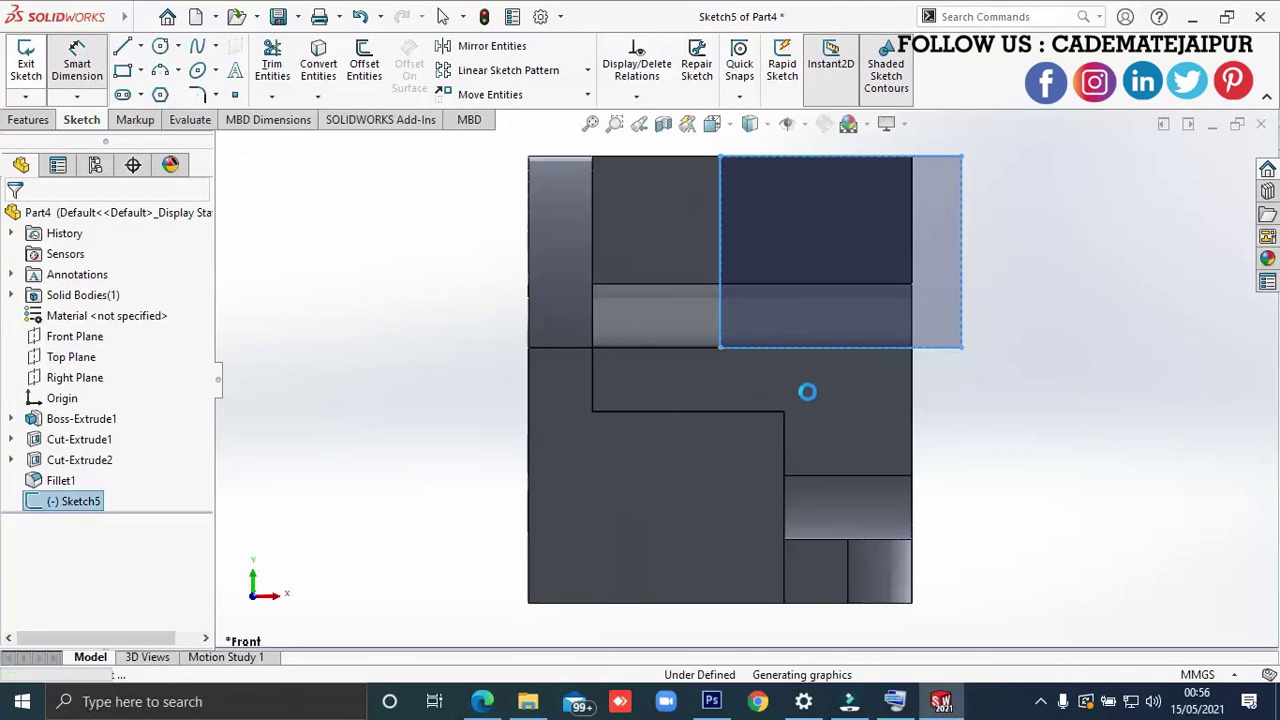
key("alt+Tab")
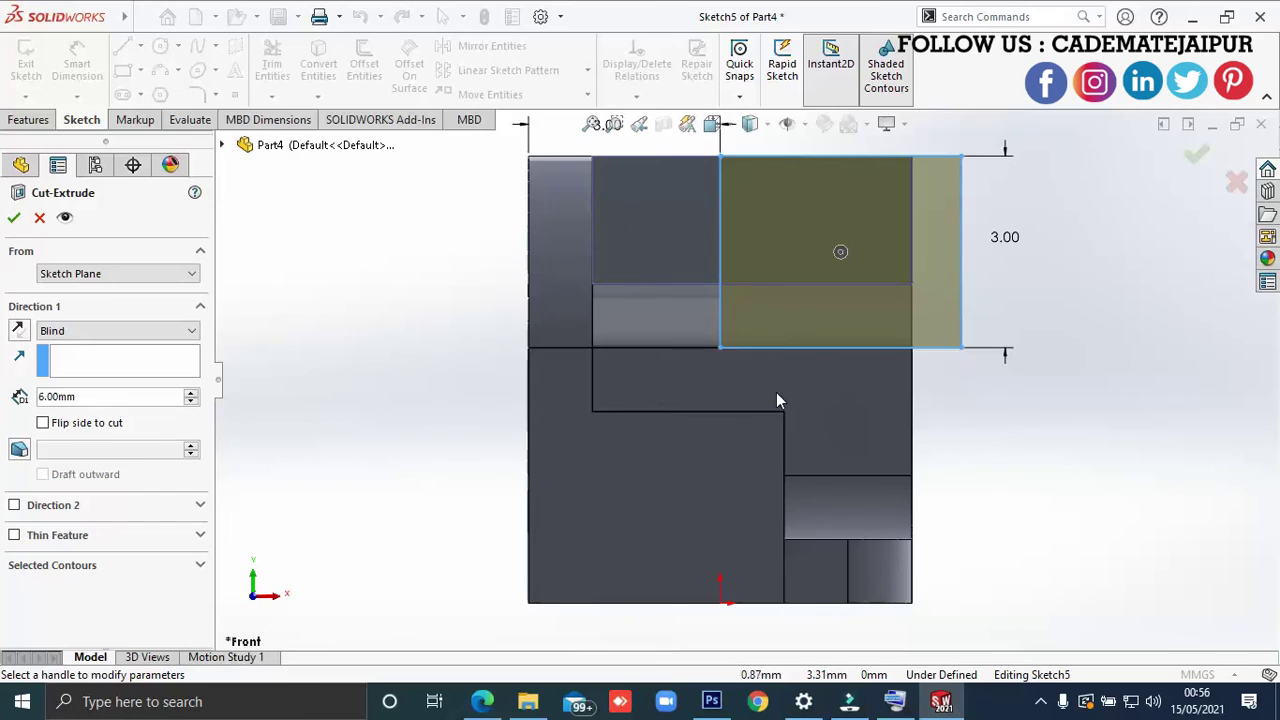
- Extrude-cut the rectangle Up To Next to remove the upper-right block, then compare with the drawing
middle_click_drag(777, 395, 432, 437)
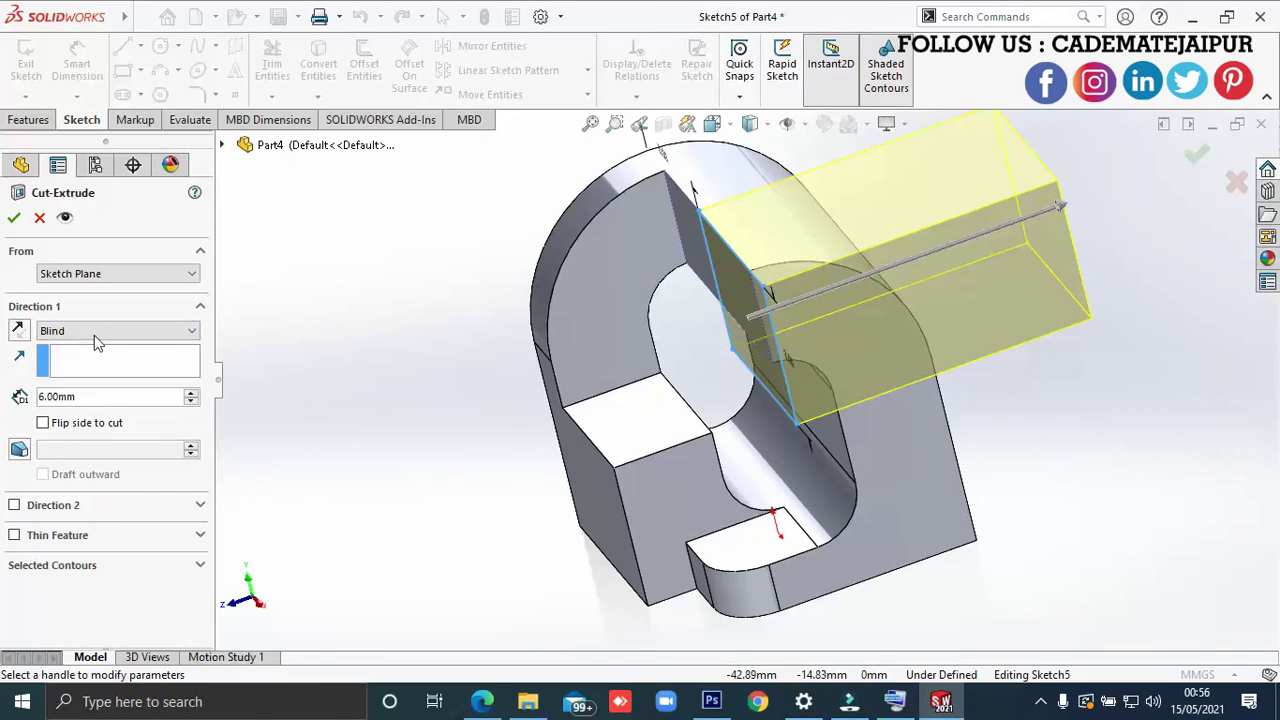
left_click(97, 340)
left_click(113, 379)
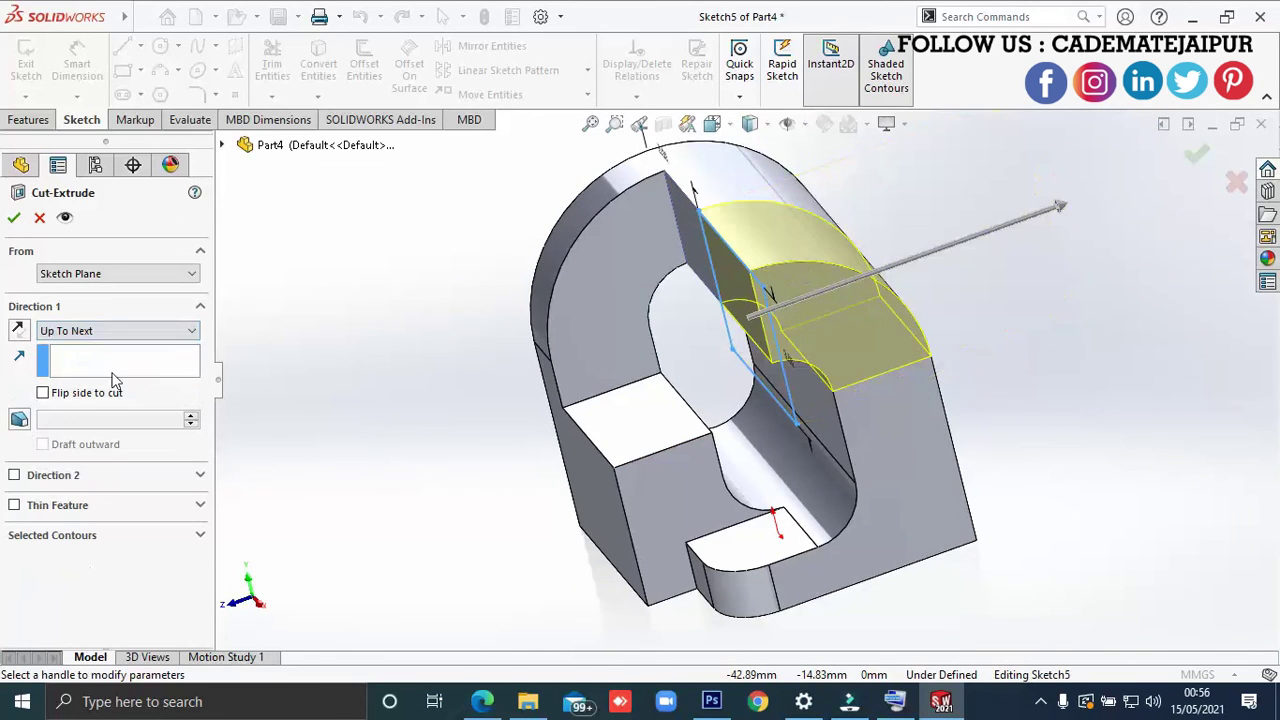
left_click(14, 218)
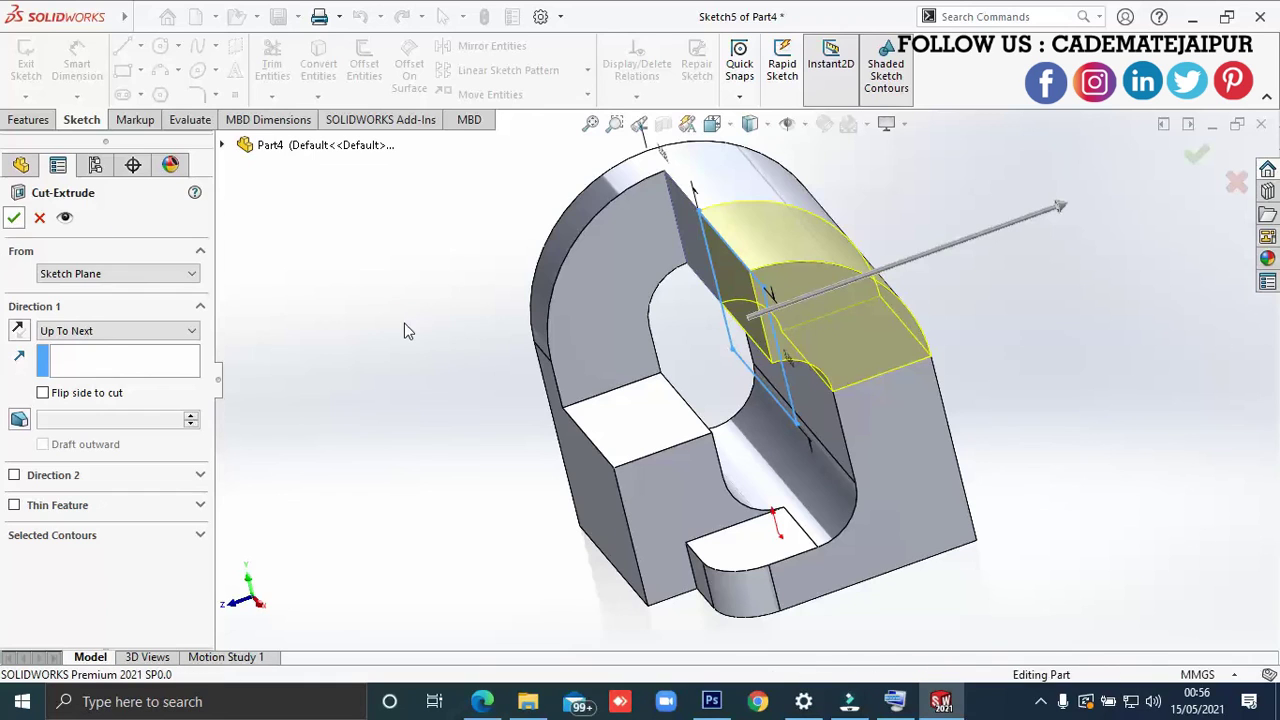
key("ctrl+7")
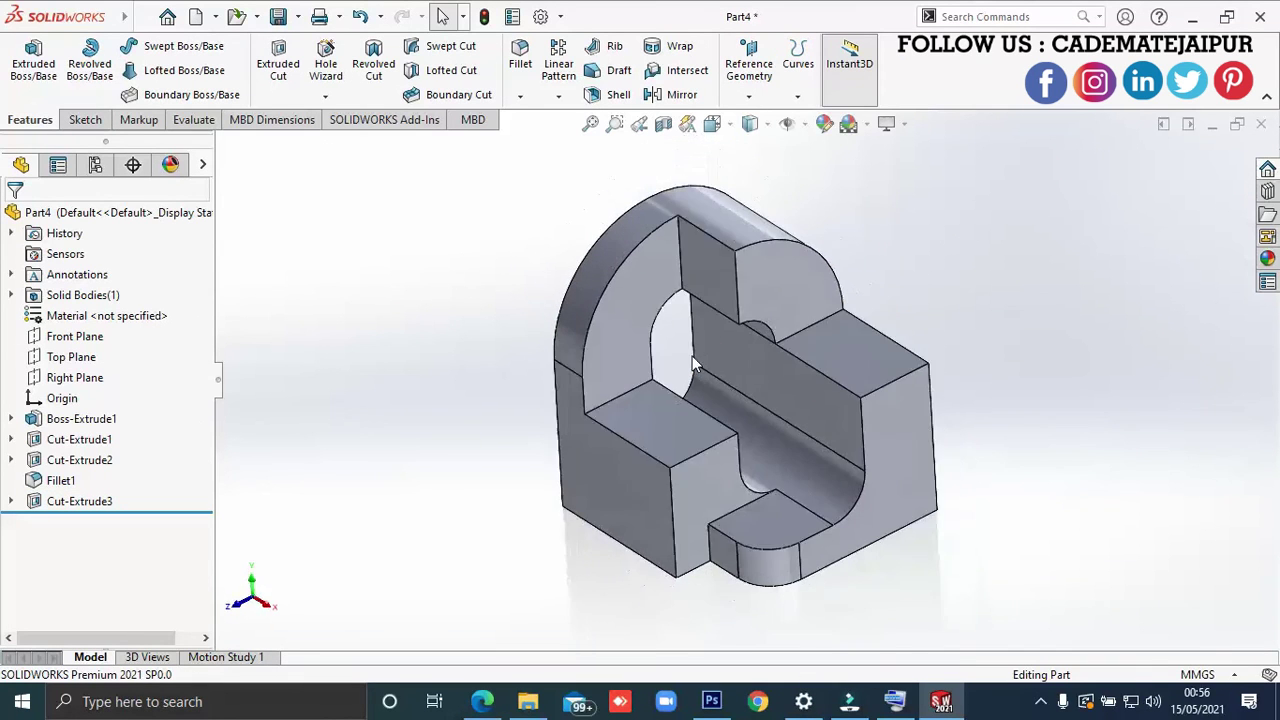
key("alt+Tab")
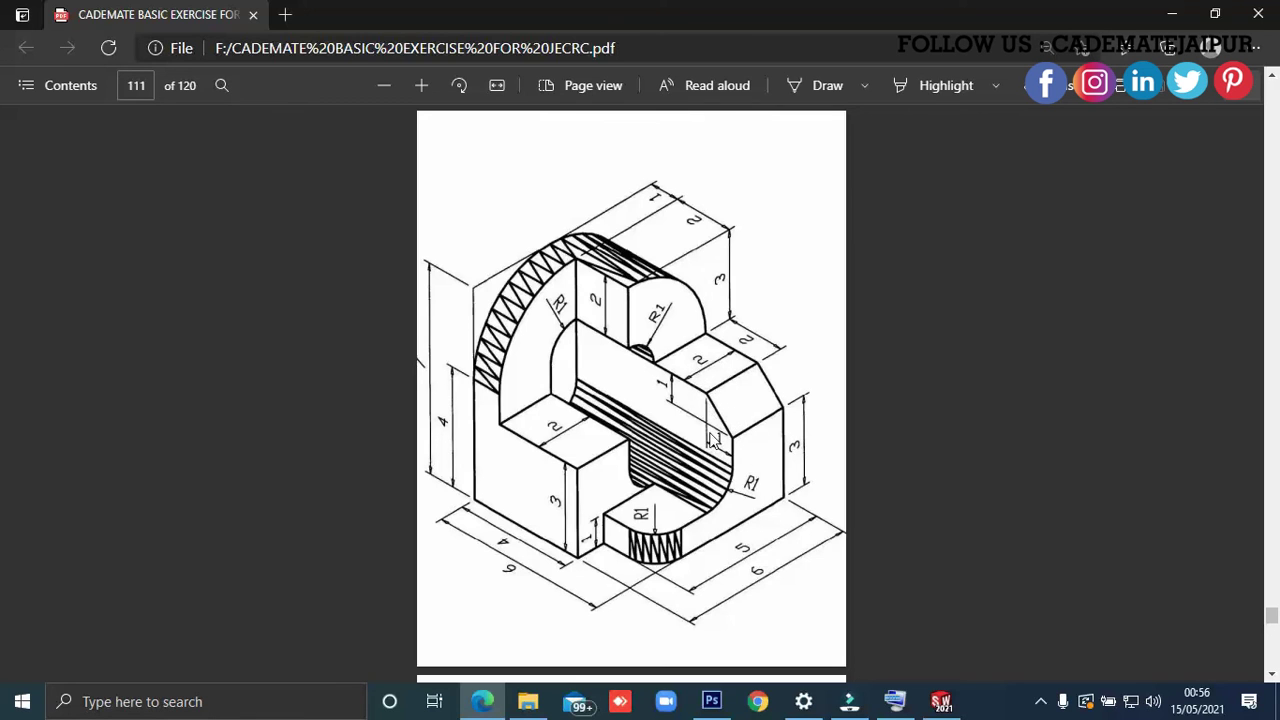
key("alt+Tab")
left_click(520, 96)
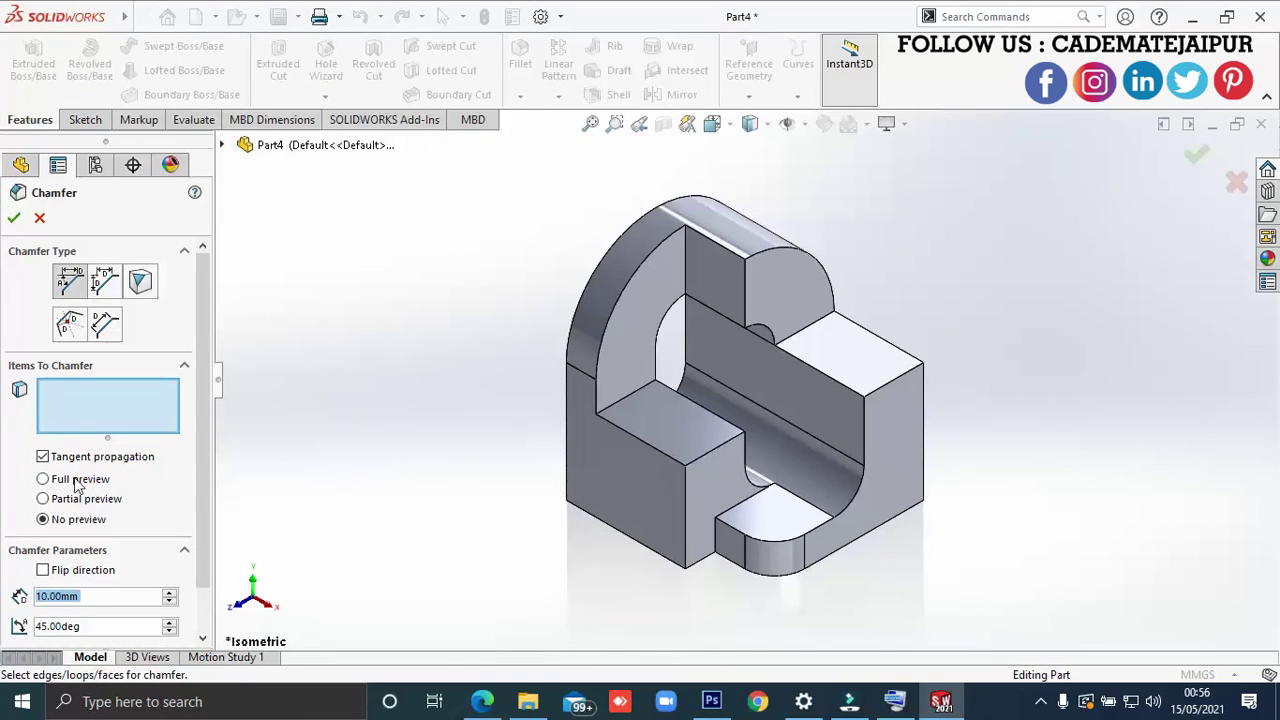
- Chamfer the right block's top outer edge by 1 mm, clearing the wrongly picked faces
type("1")
key("Return")
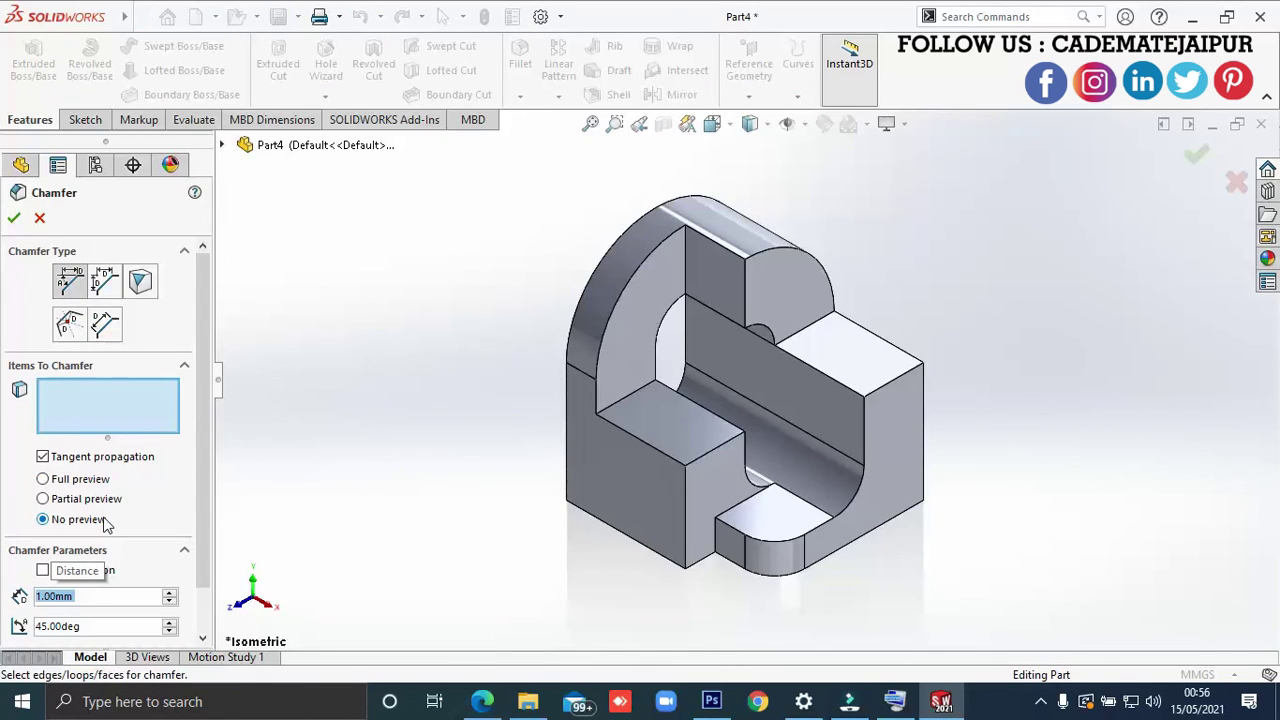
left_click(892, 395)
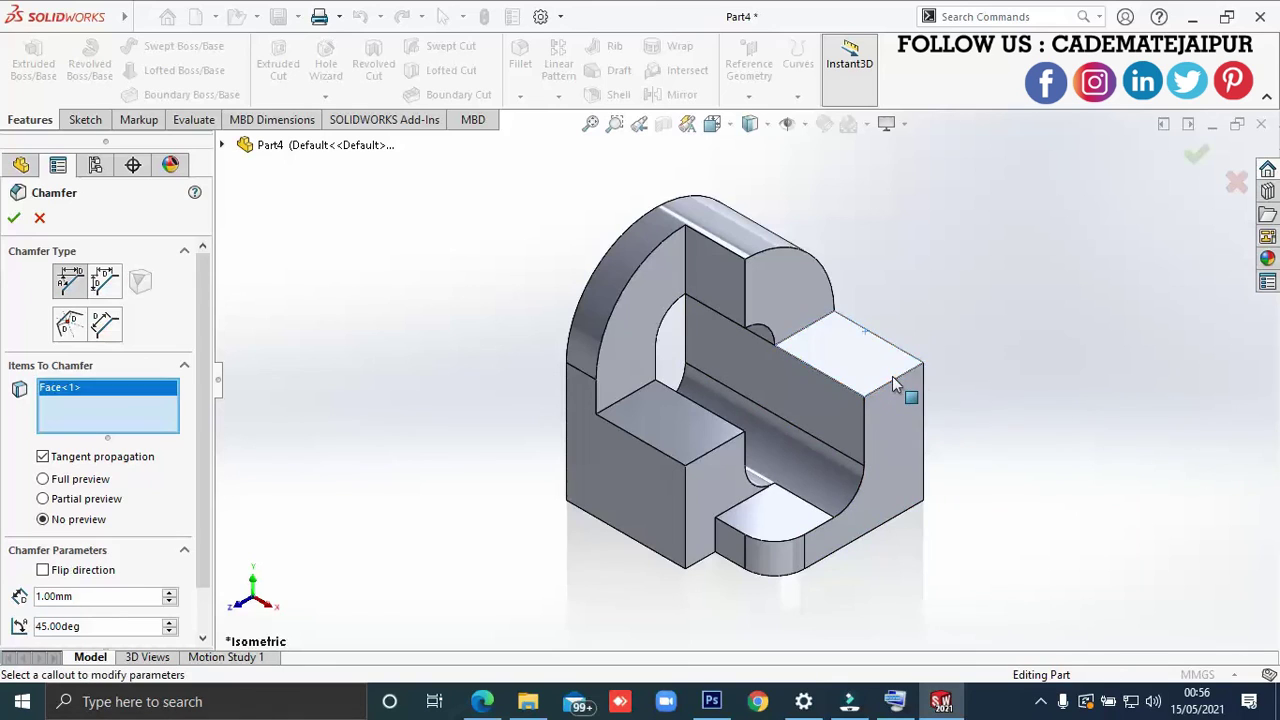
left_click(892, 401)
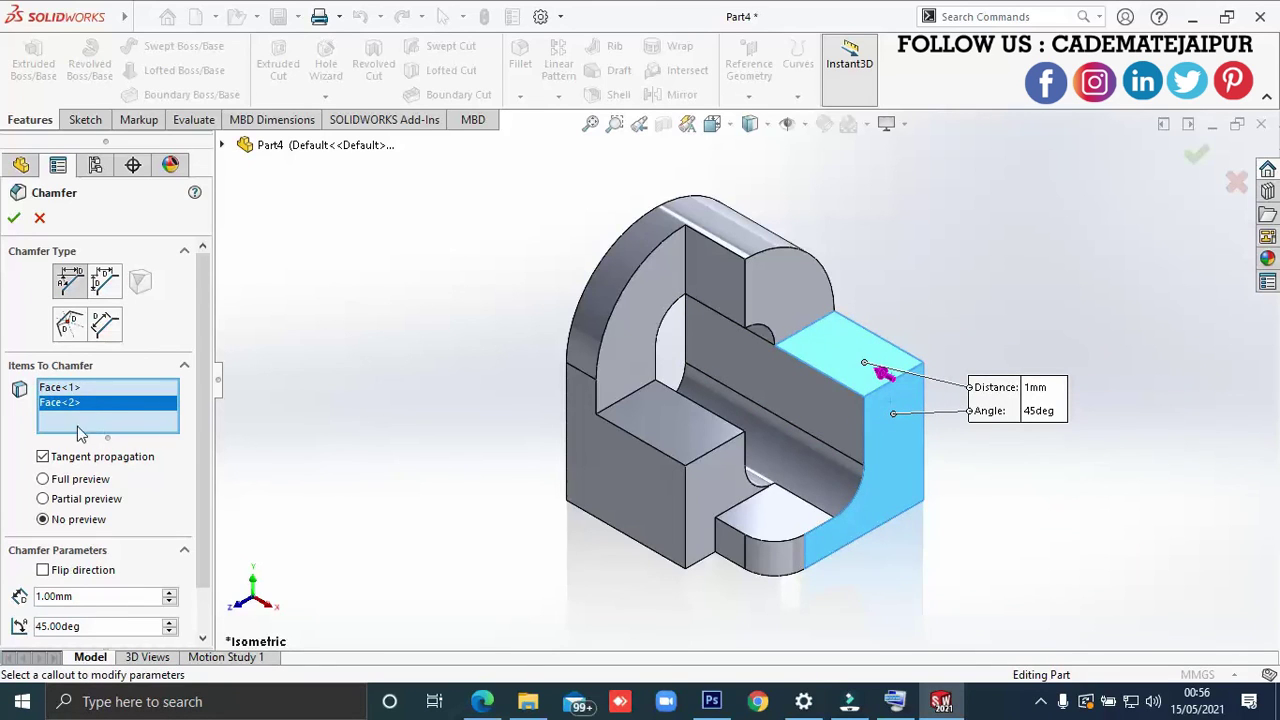
right_click(115, 404)
left_click(150, 407)
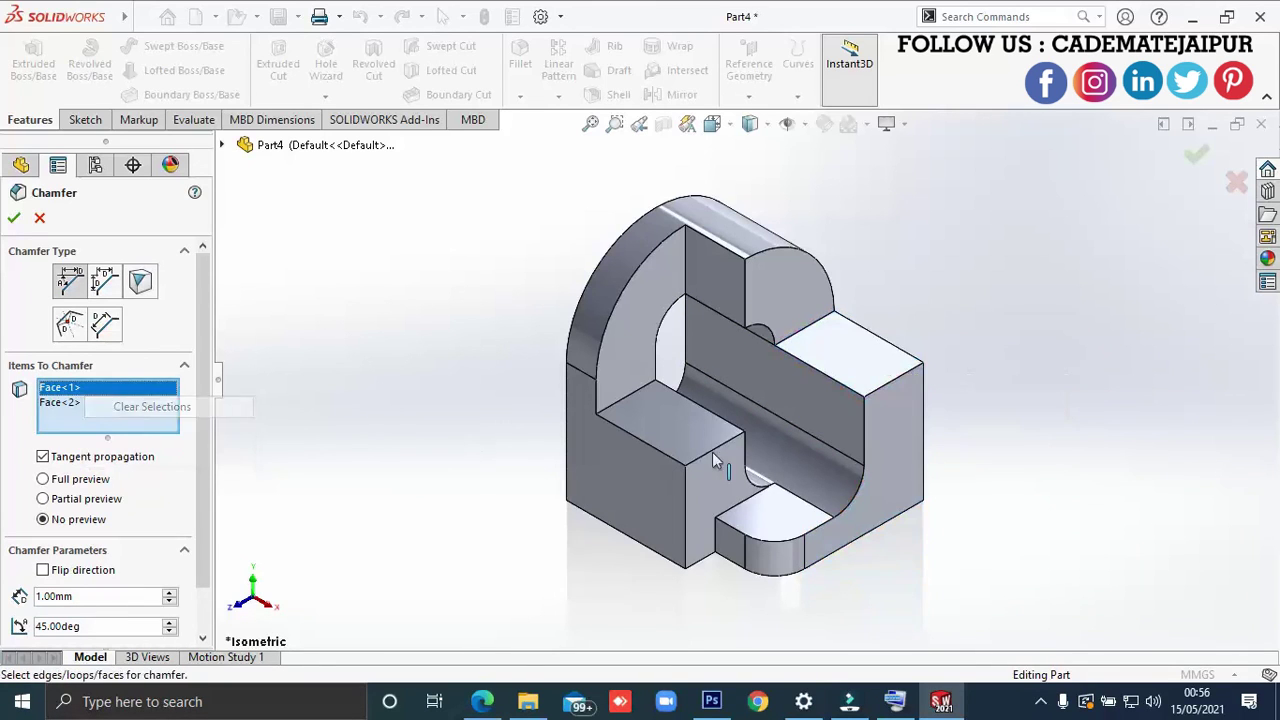
left_click(900, 378)
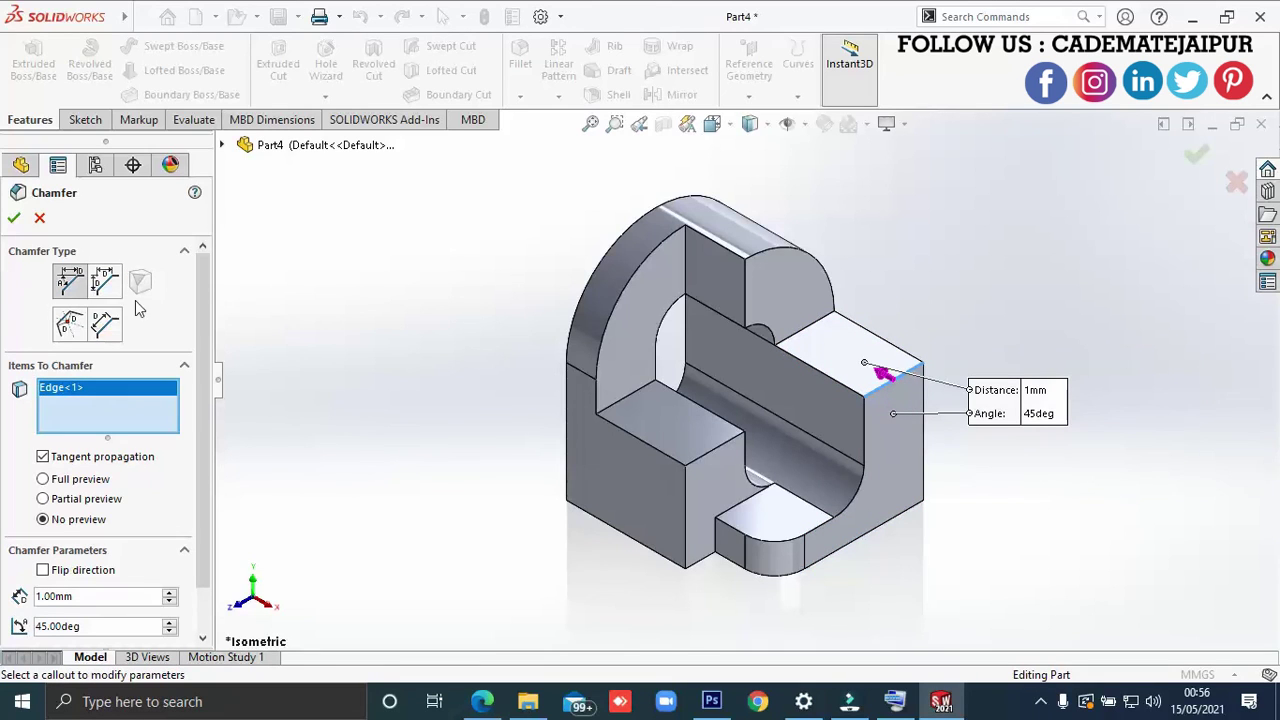
left_click(15, 219)
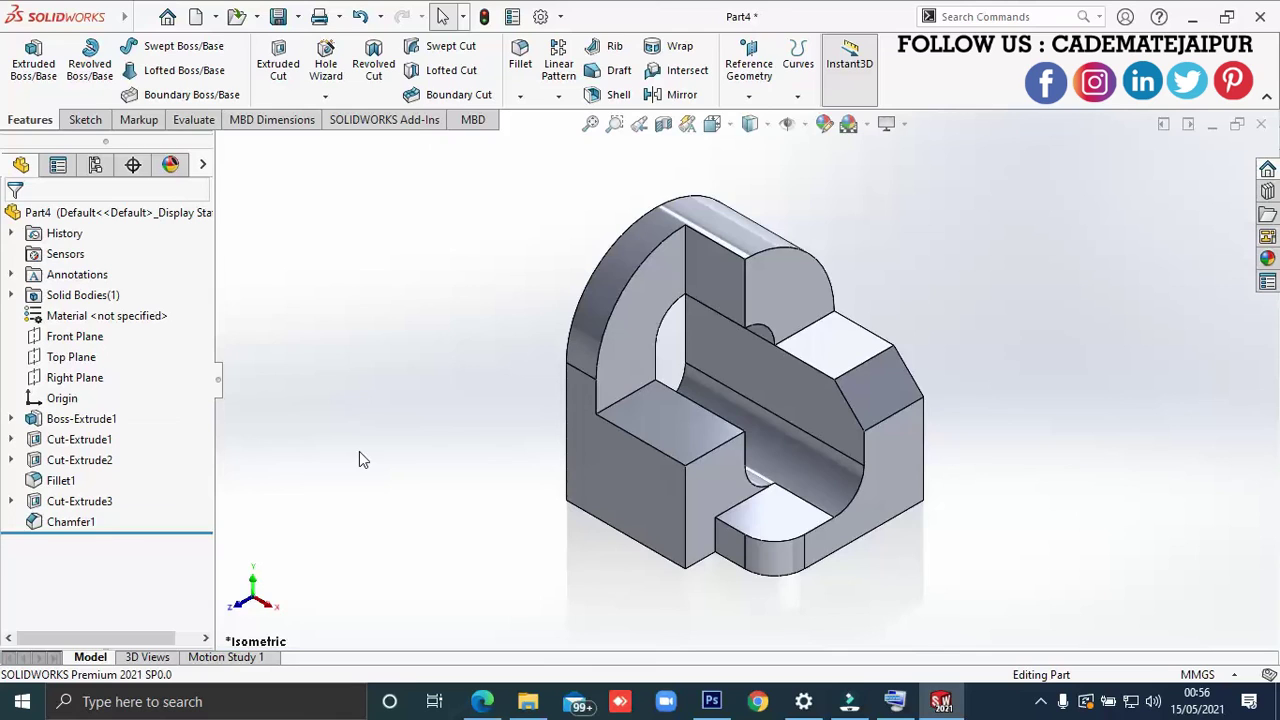
key("alt+Tab")
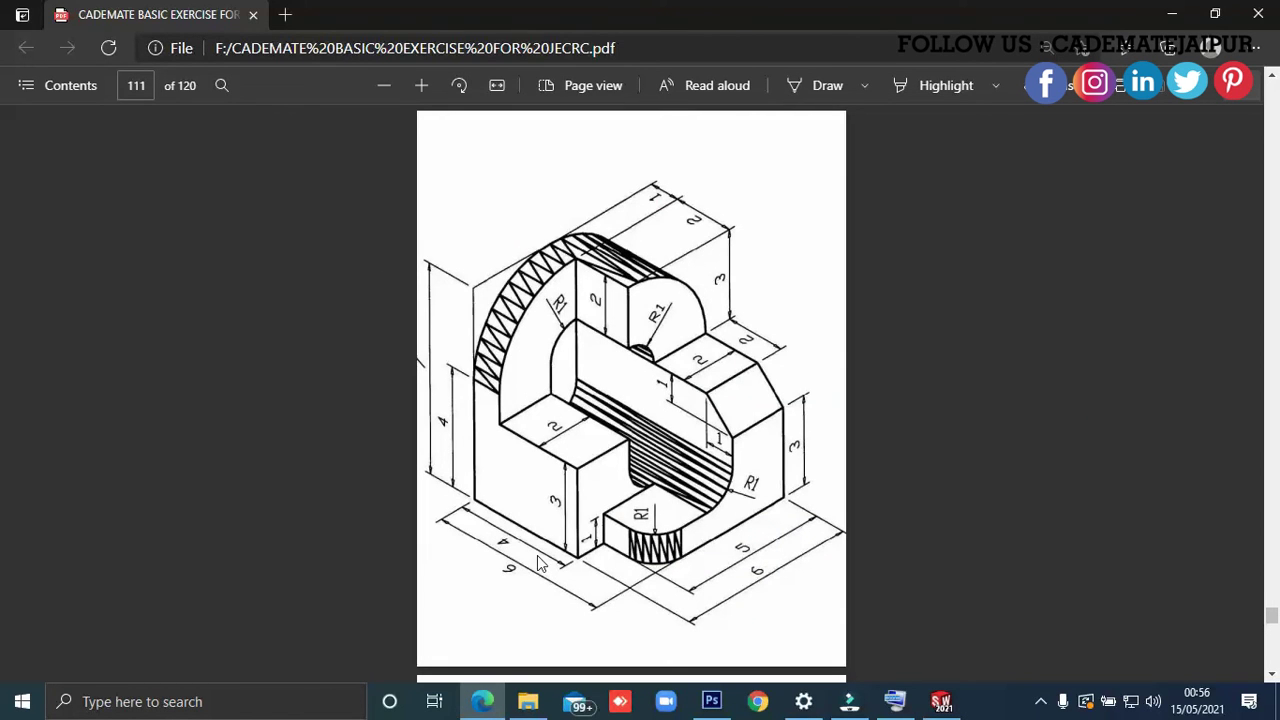
key("alt+Tab")
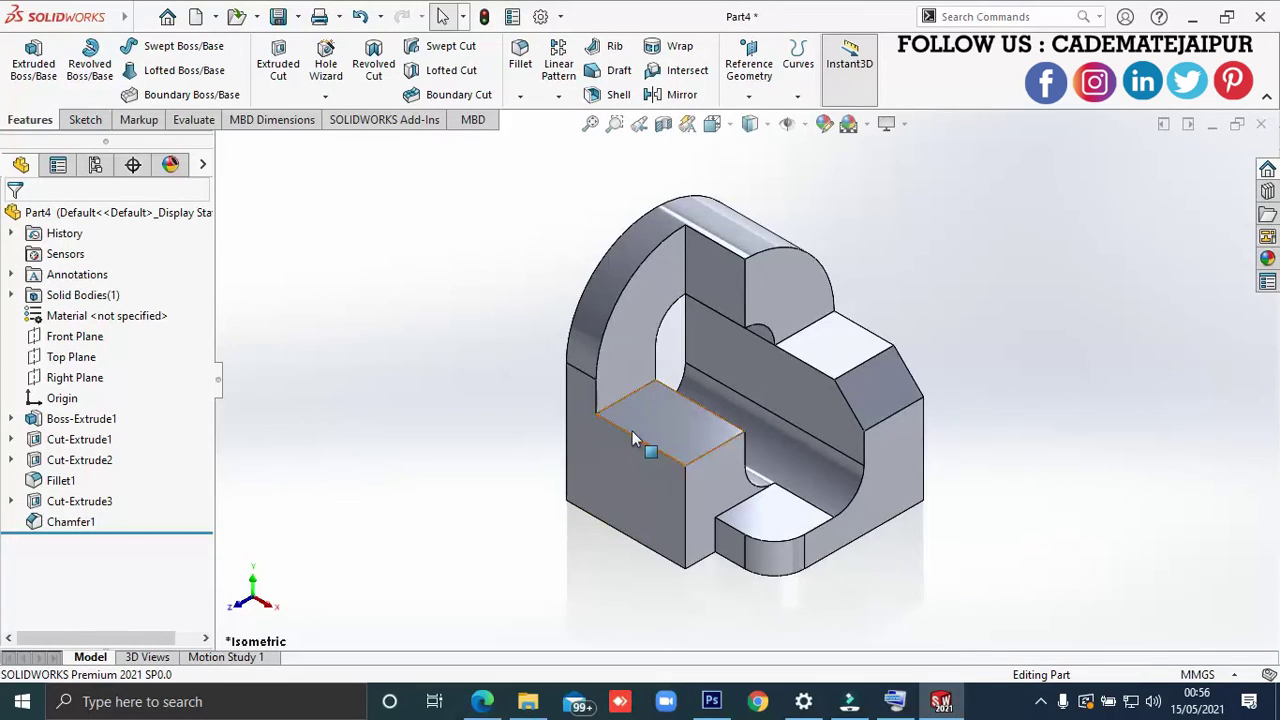